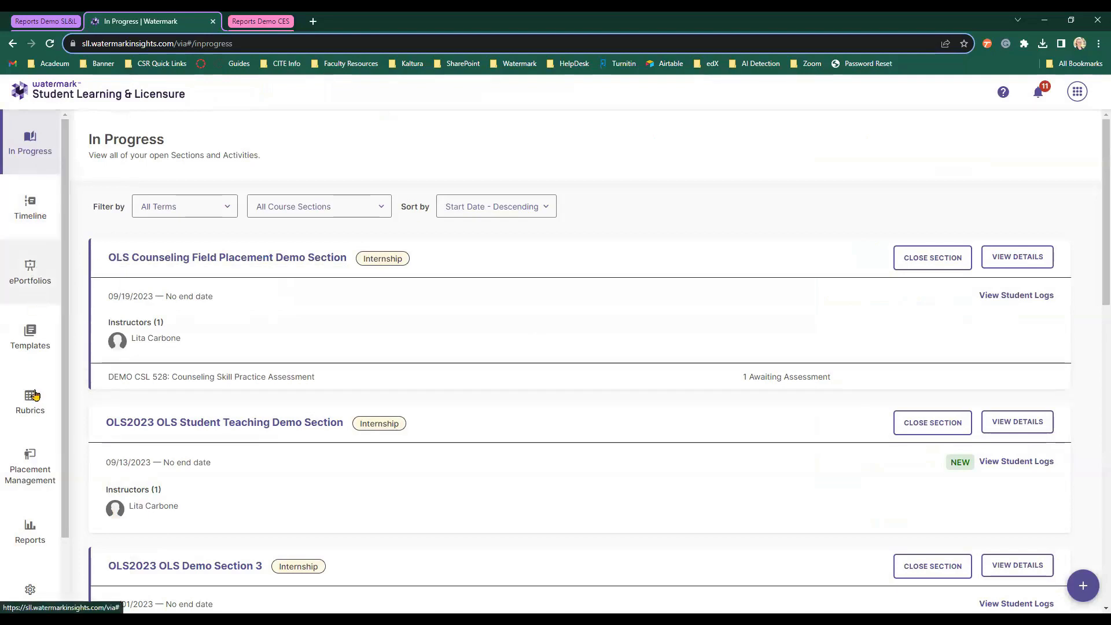
From the Reports page, start a new Comparative Data Report.
{"action": "left_click", "coordinate": [26, 540]}
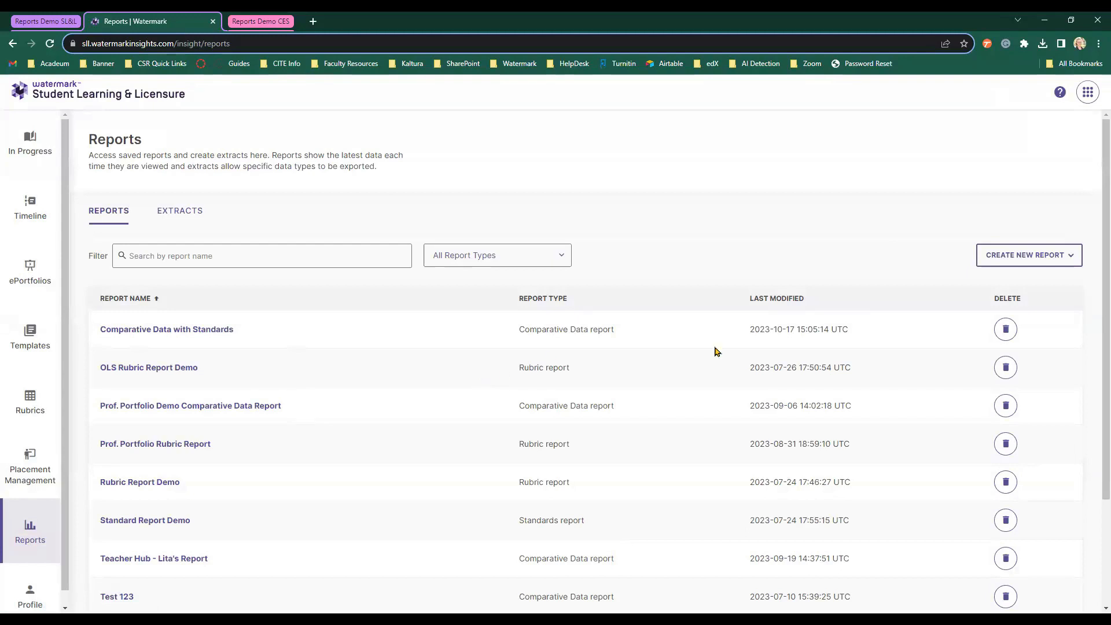
{"action": "left_click", "coordinate": [1074, 267]}
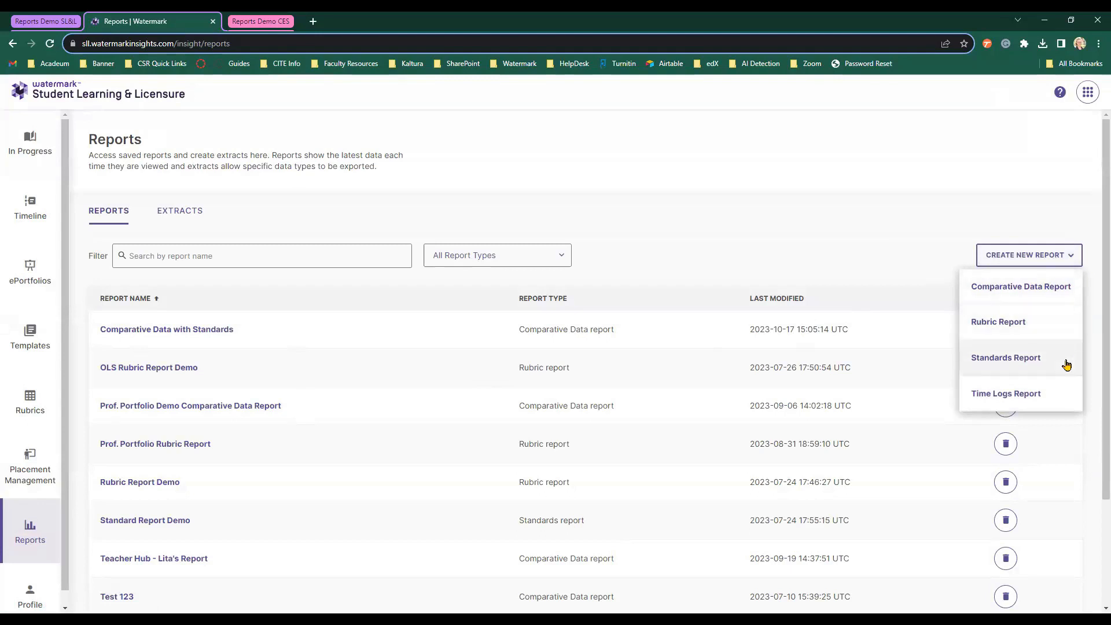
{"action": "left_click", "coordinate": [1024, 296]}
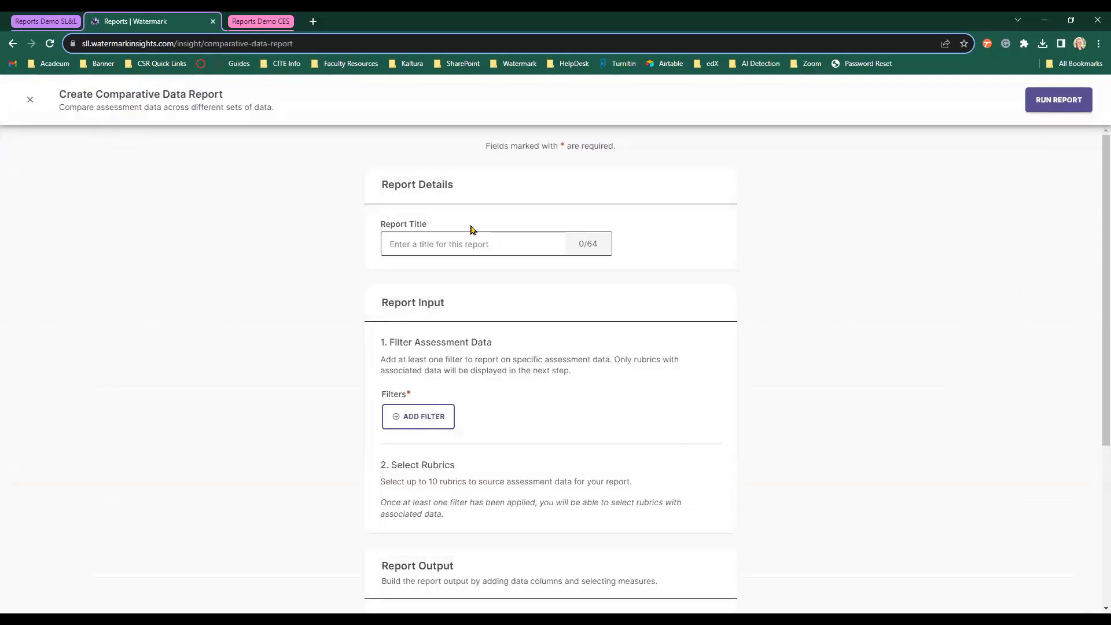
Title the report 'Demo Comparative Report'.
{"action": "left_click", "coordinate": [484, 239]}
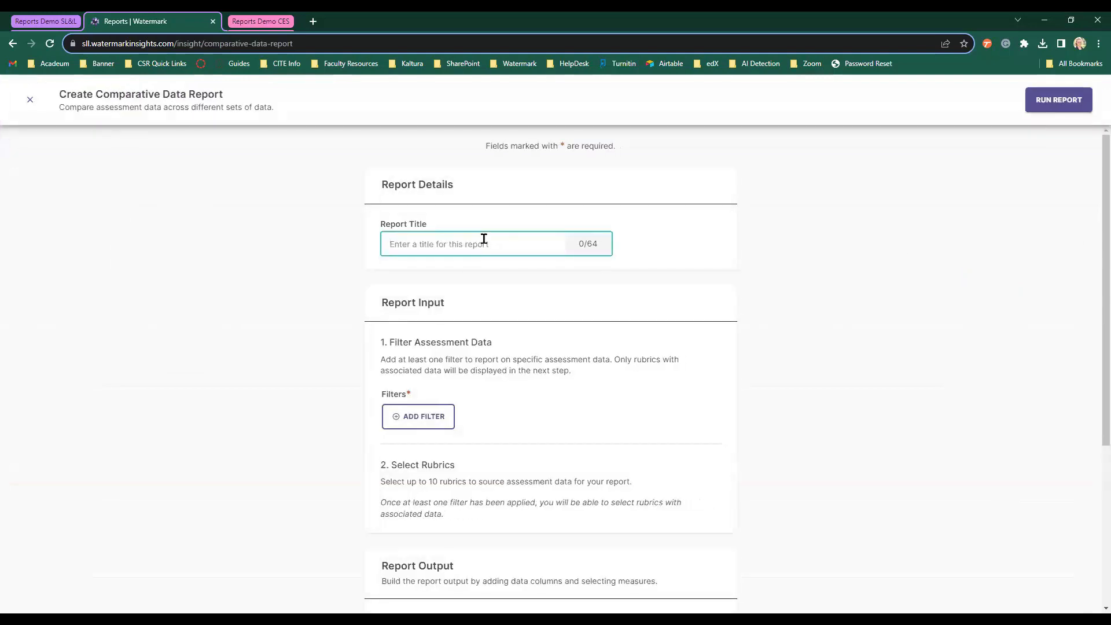
{"action": "type", "text": "Demo Copm"}
{"action": "key", "text": "BackSpace"}
{"action": "key", "text": "BackSpace"}
{"action": "type", "text": "mparative Report"}
{"action": "left_click", "coordinate": [356, 257]}
Add an Activity filter covering all seven CSL 553 activities.
{"action": "scroll", "coordinate": [357, 254], "scroll_direction": "down", "scroll_amount": 3}
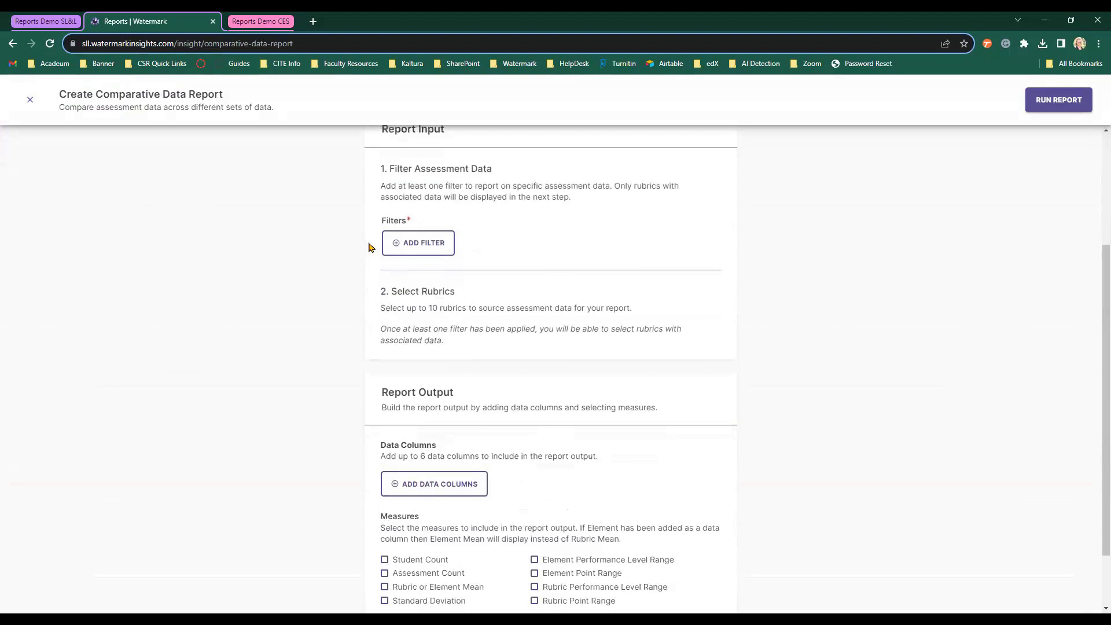
{"action": "left_click", "coordinate": [427, 253]}
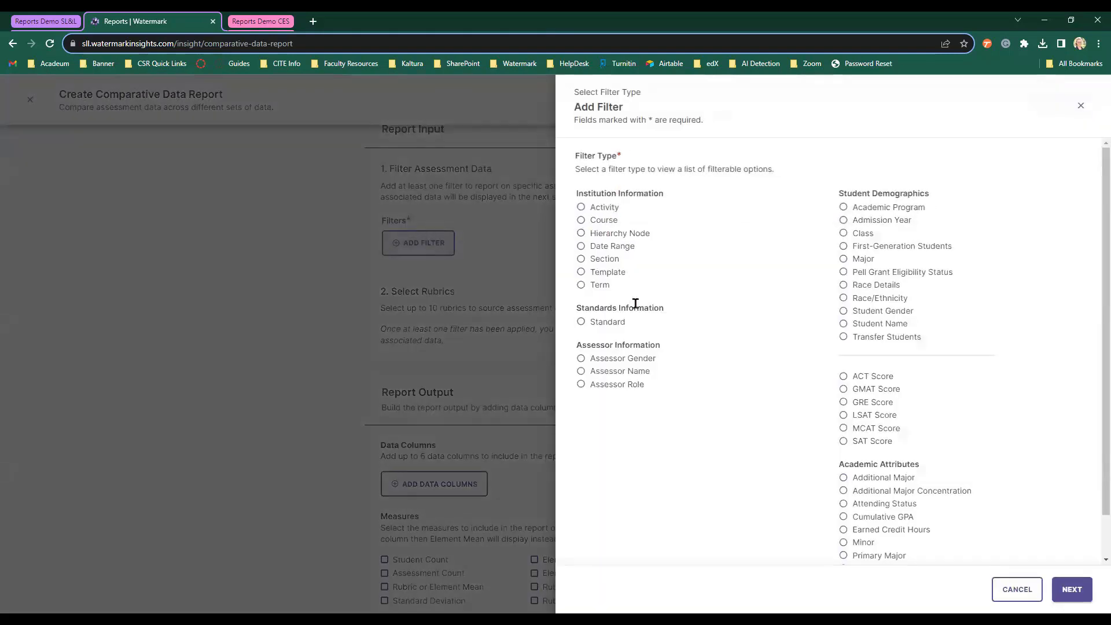
{"action": "left_click", "coordinate": [610, 209]}
{"action": "left_click", "coordinate": [618, 324]}
{"action": "left_click", "coordinate": [1072, 589]}
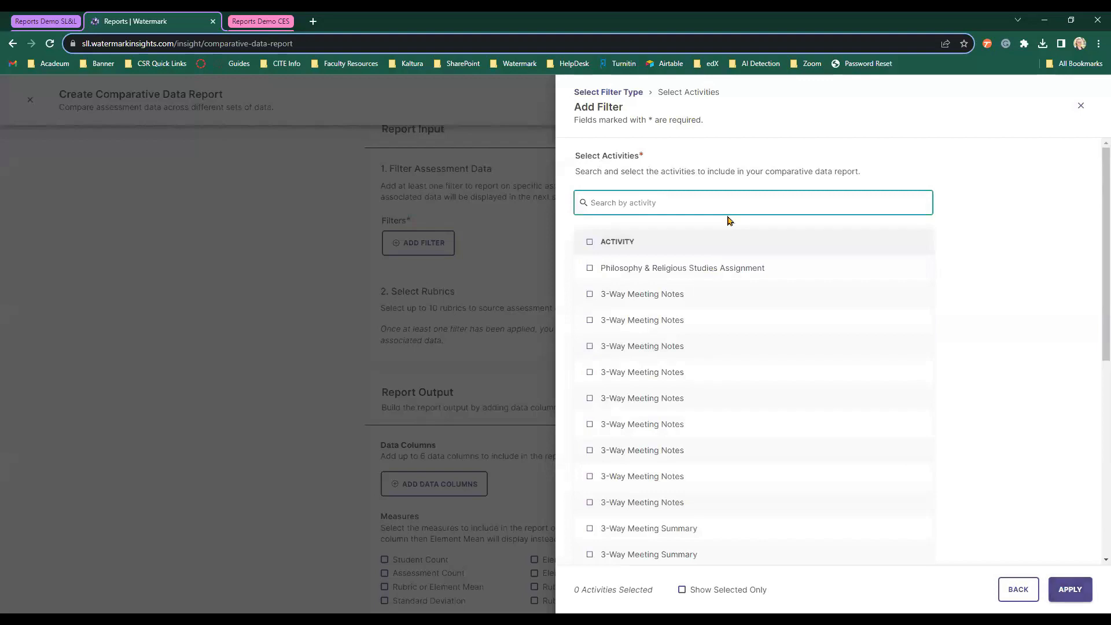
{"action": "type", "text": "csl"}
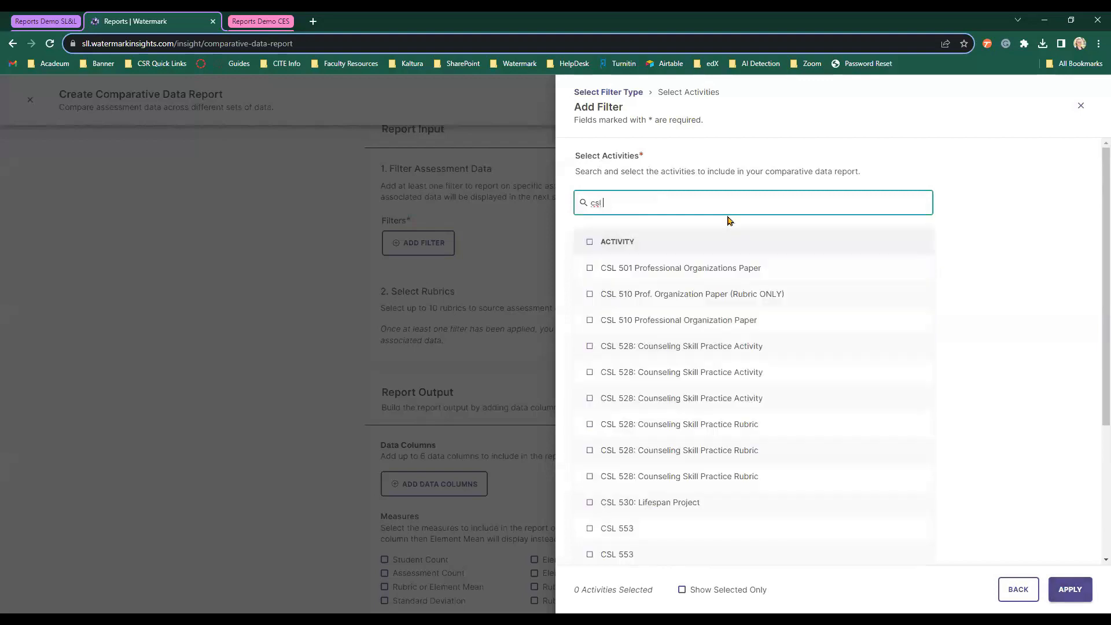
{"action": "type", "text": " 553"}
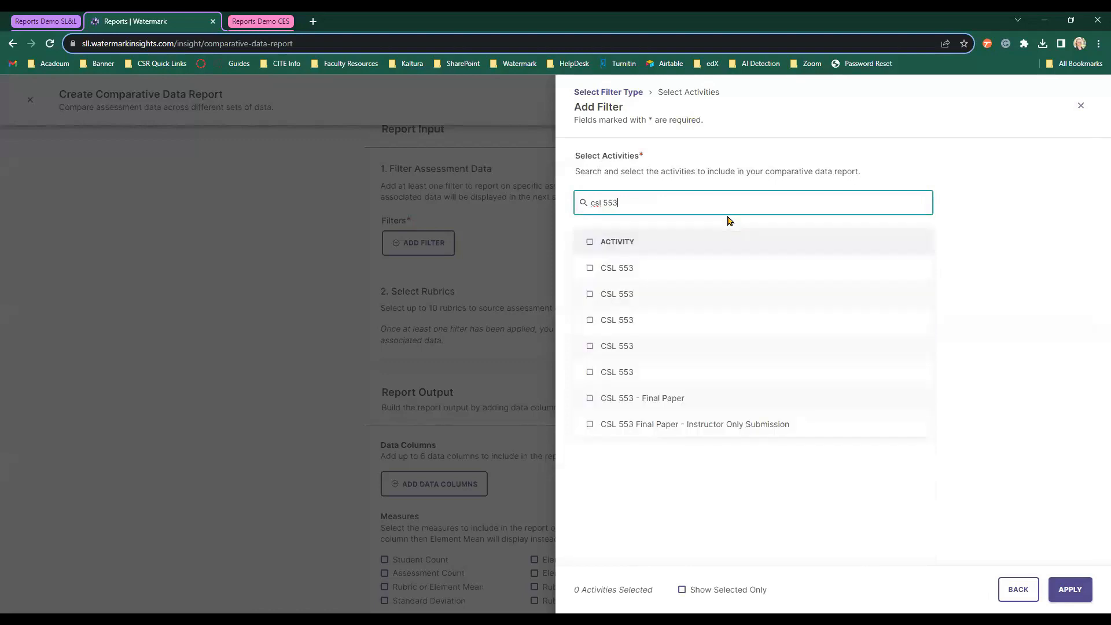
{"action": "left_click", "coordinate": [590, 241]}
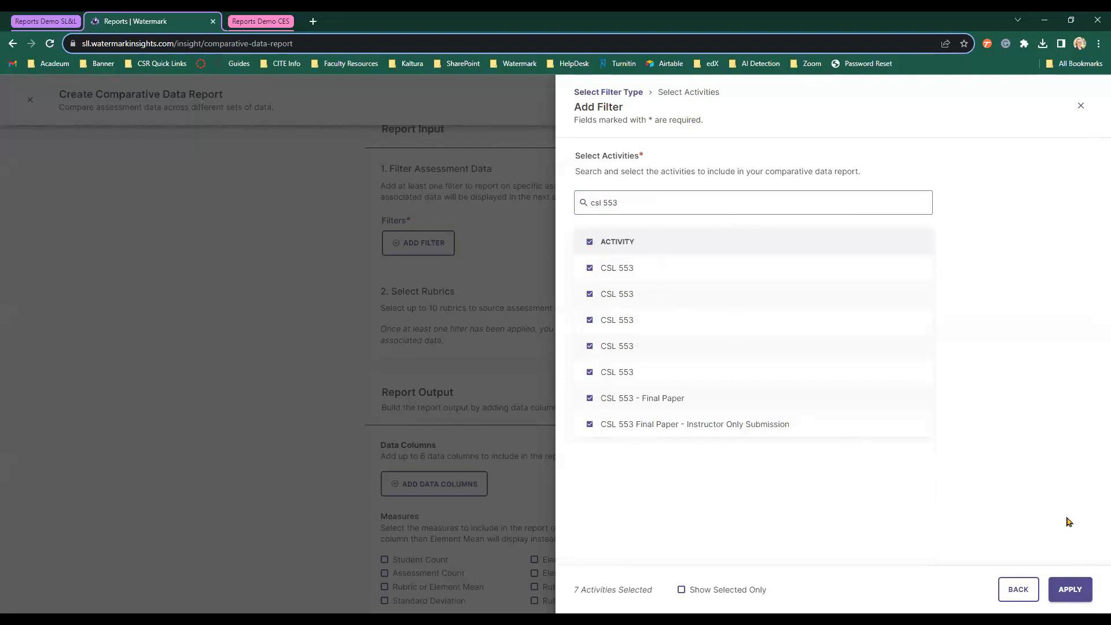
{"action": "left_click", "coordinate": [1069, 590]}
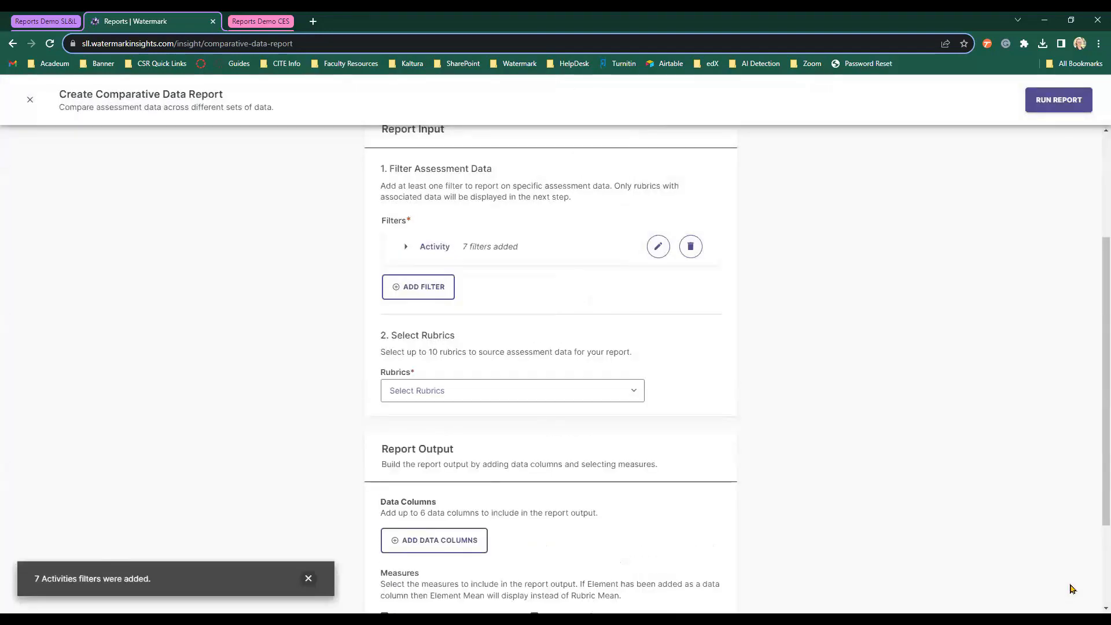
Add a Term filter for Summer 1 2023.
{"action": "left_click", "coordinate": [444, 297]}
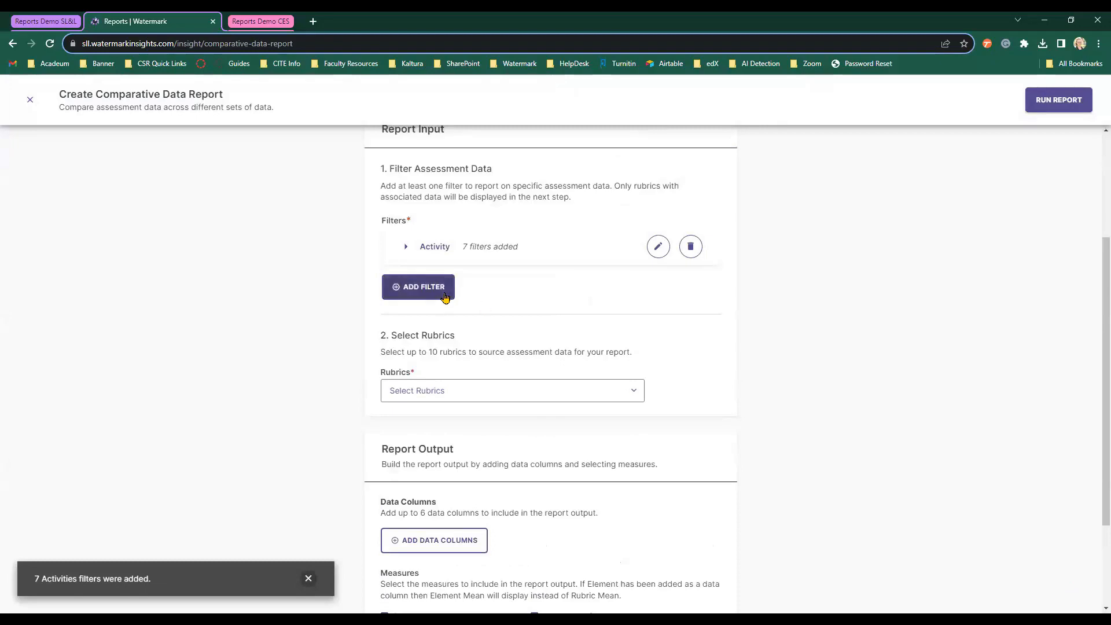
{"action": "left_click", "coordinate": [444, 297]}
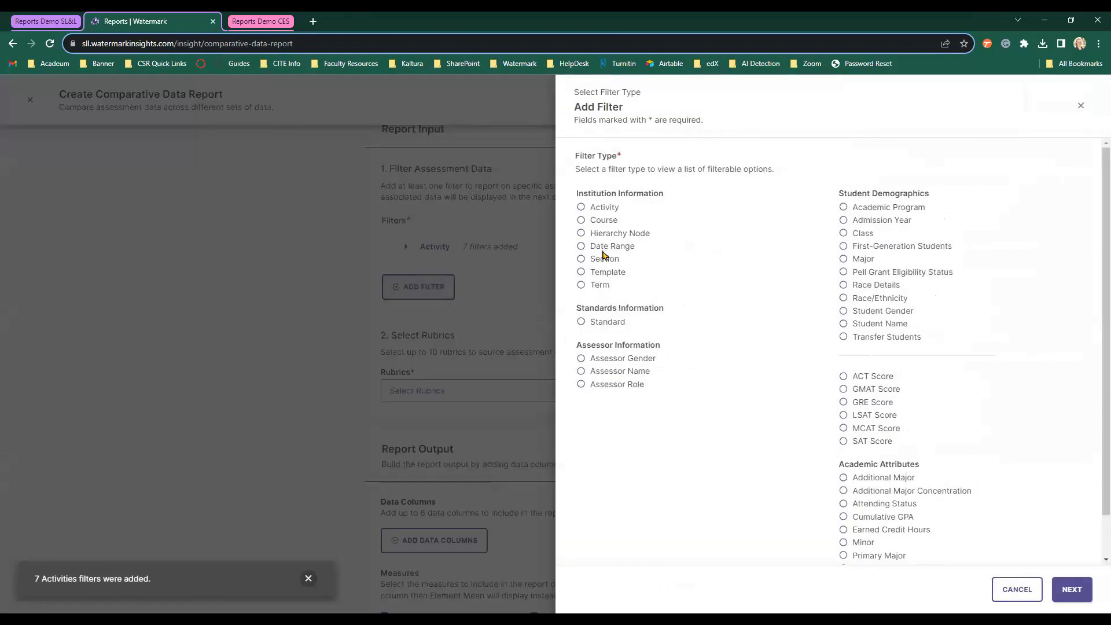
{"action": "left_click", "coordinate": [599, 285]}
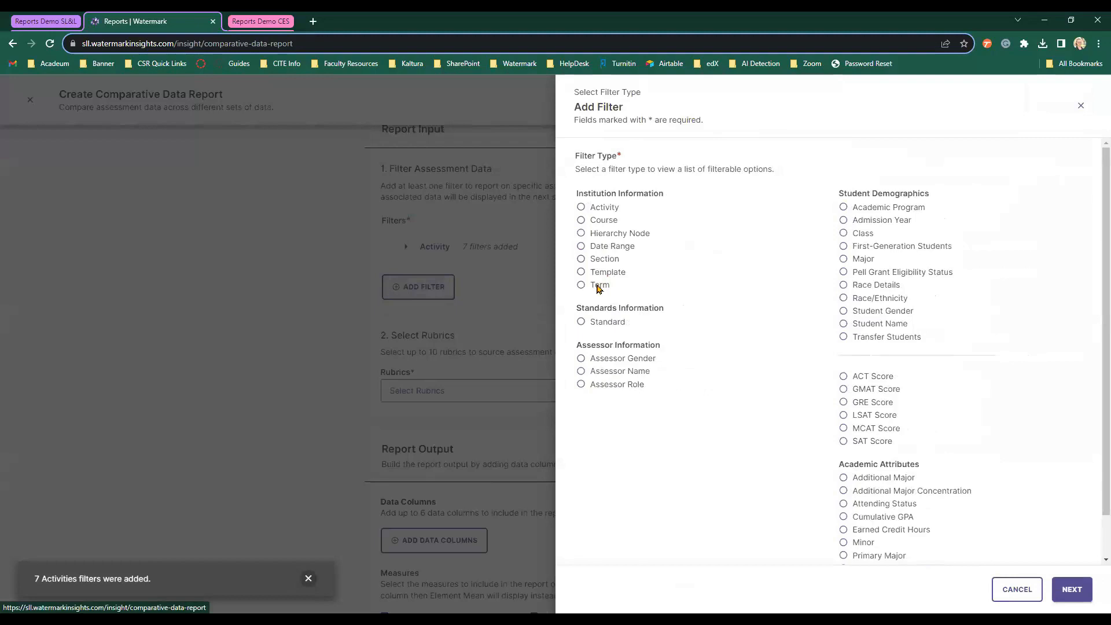
{"action": "left_click", "coordinate": [1073, 590]}
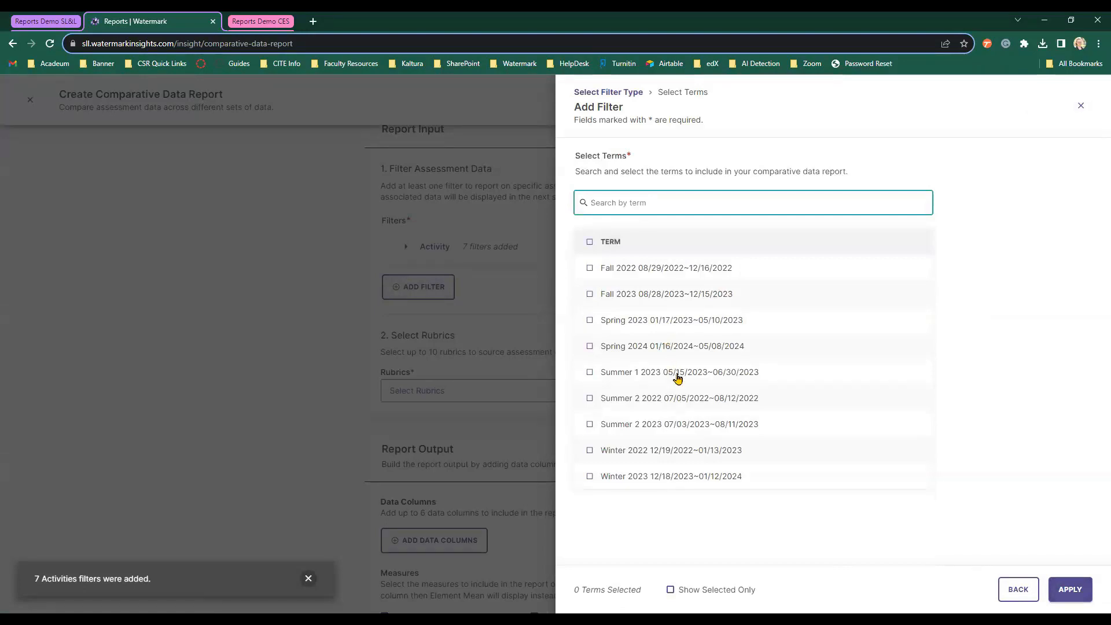
{"action": "left_click", "coordinate": [683, 376]}
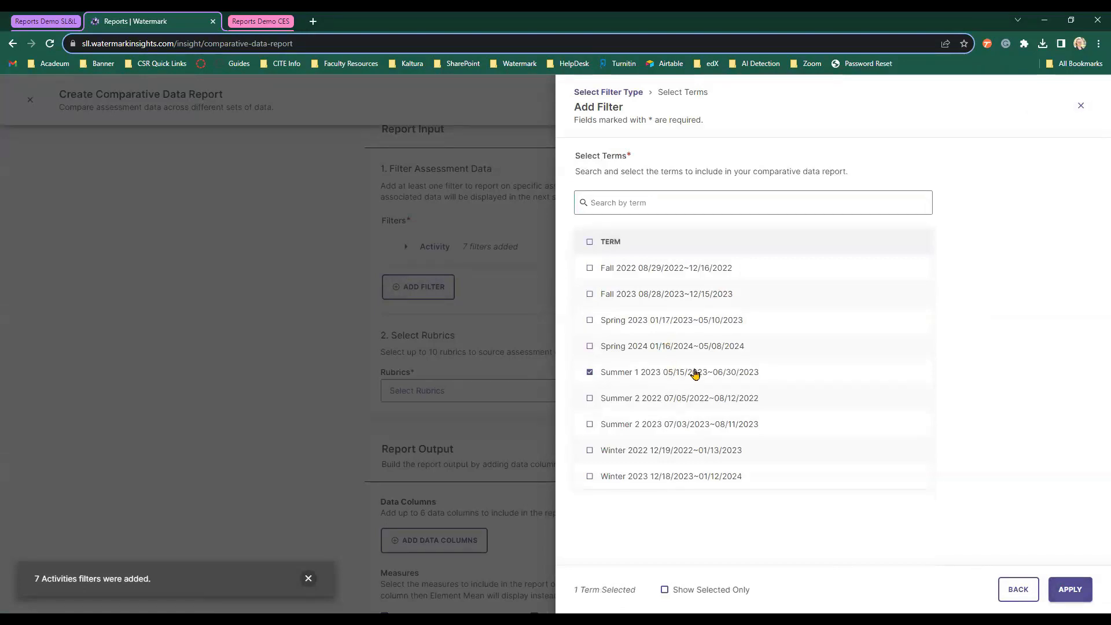
{"action": "left_click", "coordinate": [1070, 588]}
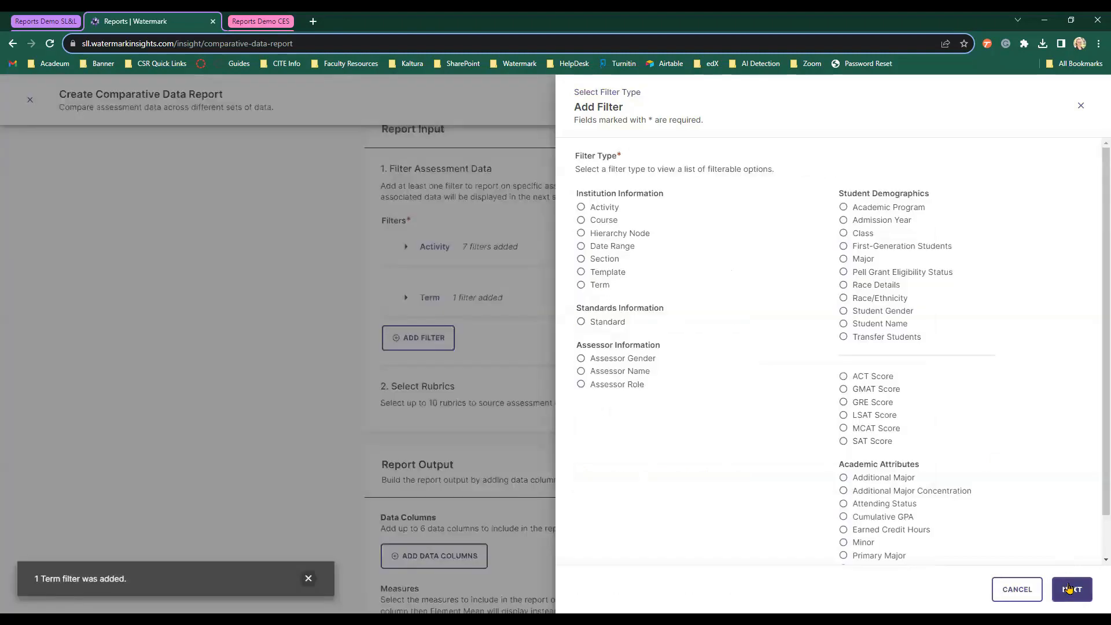
Select the CSL 553 Group Counseling Dynamics rubric for the report.
{"action": "scroll", "coordinate": [864, 433], "scroll_direction": "down", "scroll_amount": 2}
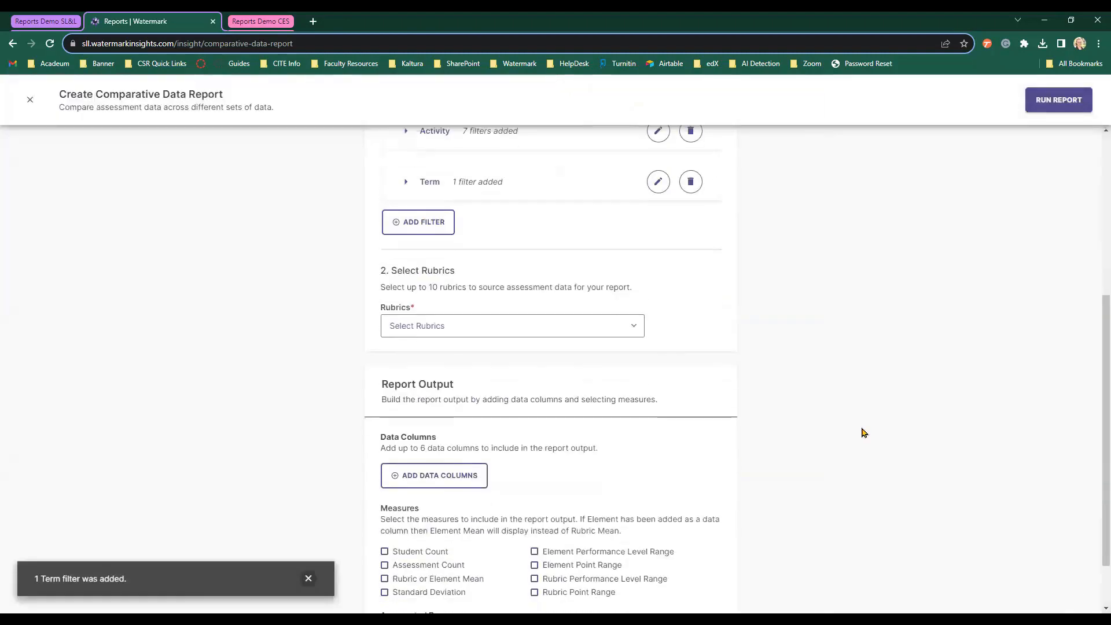
{"action": "left_click", "coordinate": [482, 327]}
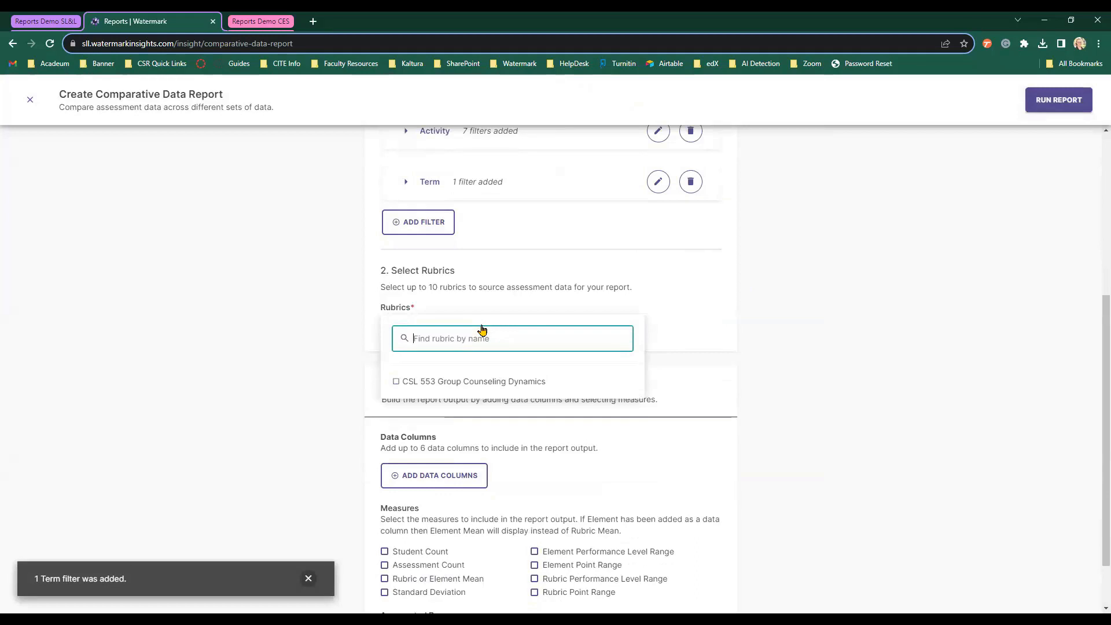
{"action": "left_click", "coordinate": [497, 381]}
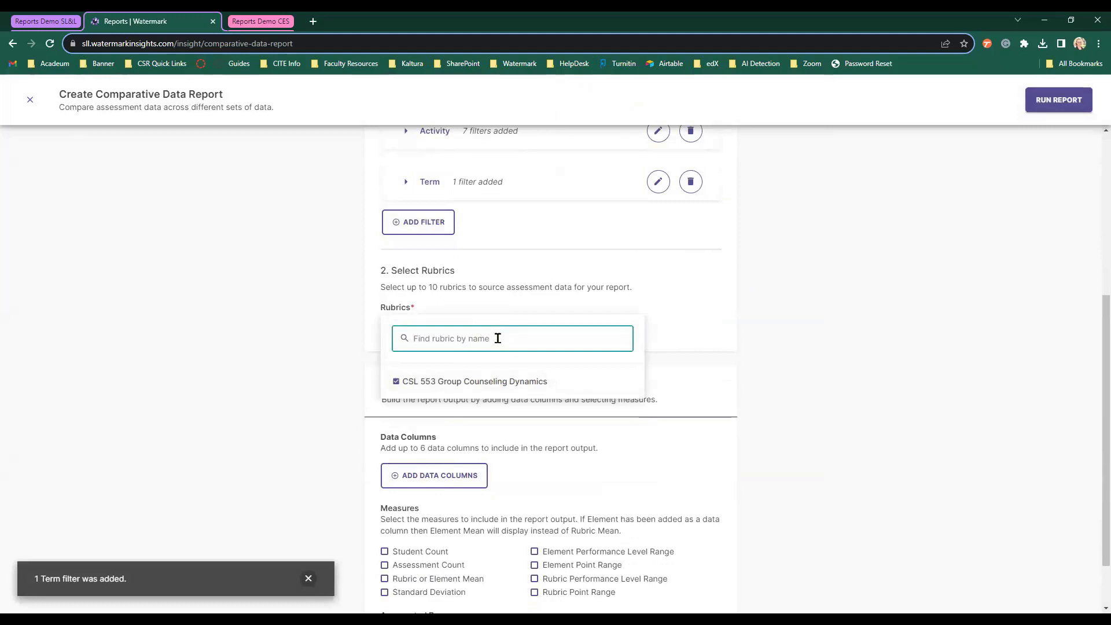
{"action": "left_click", "coordinate": [336, 343]}
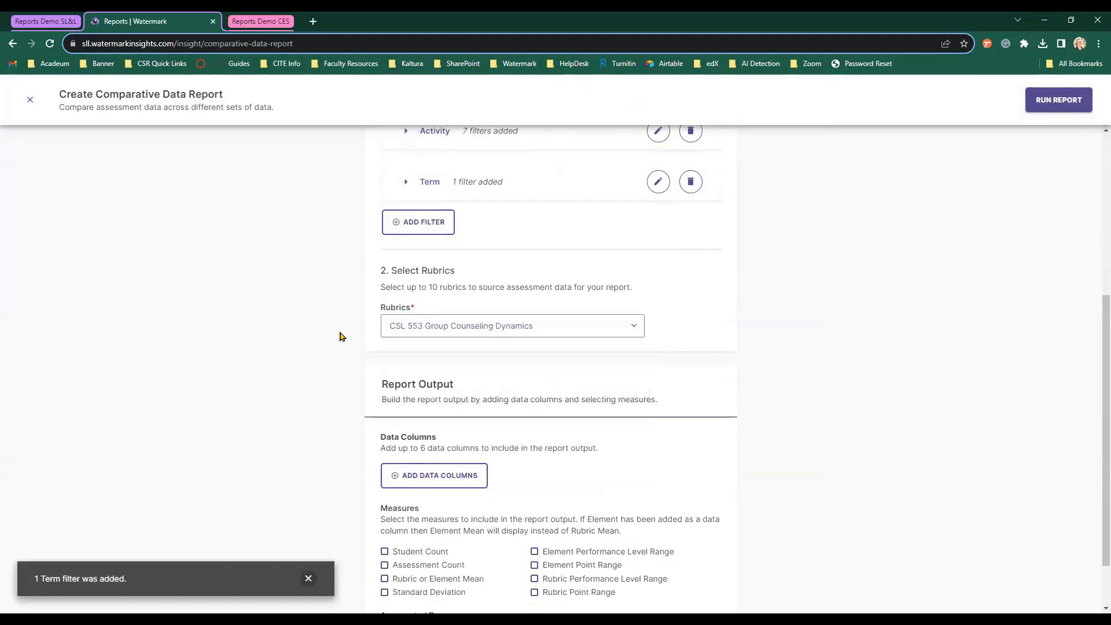
{"action": "scroll", "coordinate": [342, 335], "scroll_direction": "down", "scroll_amount": 2}
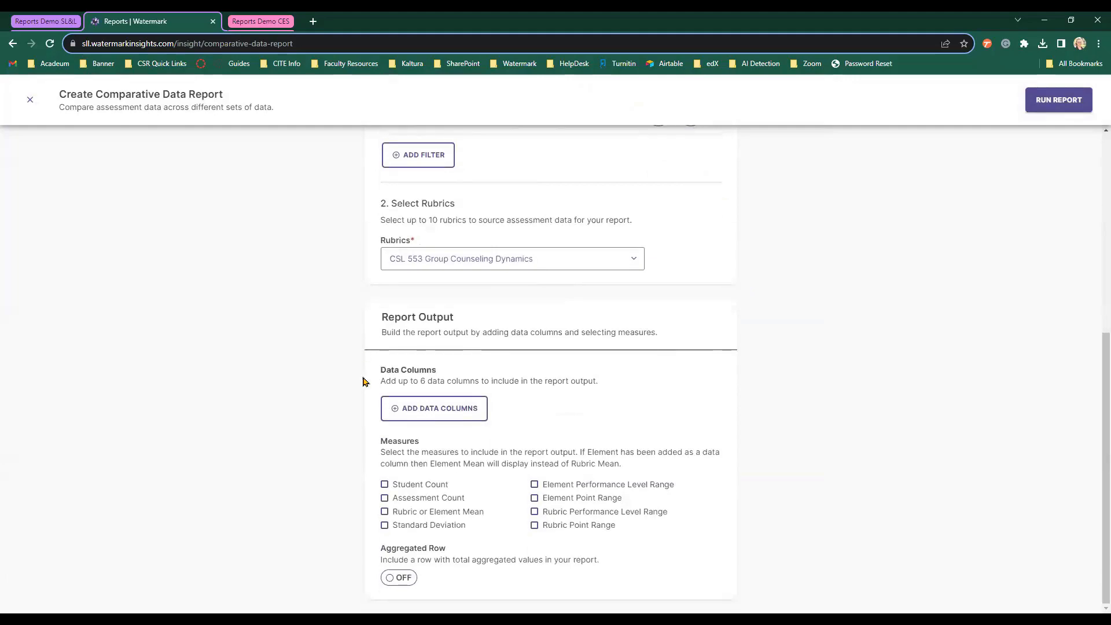
{"action": "left_click", "coordinate": [447, 412]}
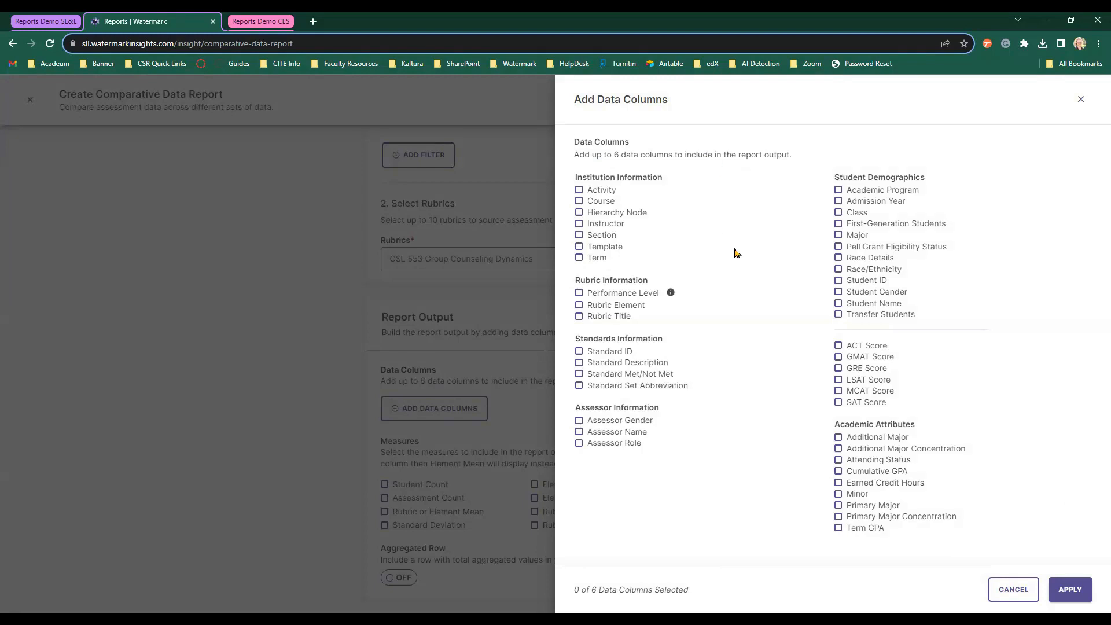
Add Course, Activity, Performance Level, Standard Met/Not Met and Standard ID data columns.
{"action": "left_click", "coordinate": [609, 203]}
{"action": "left_click", "coordinate": [610, 195]}
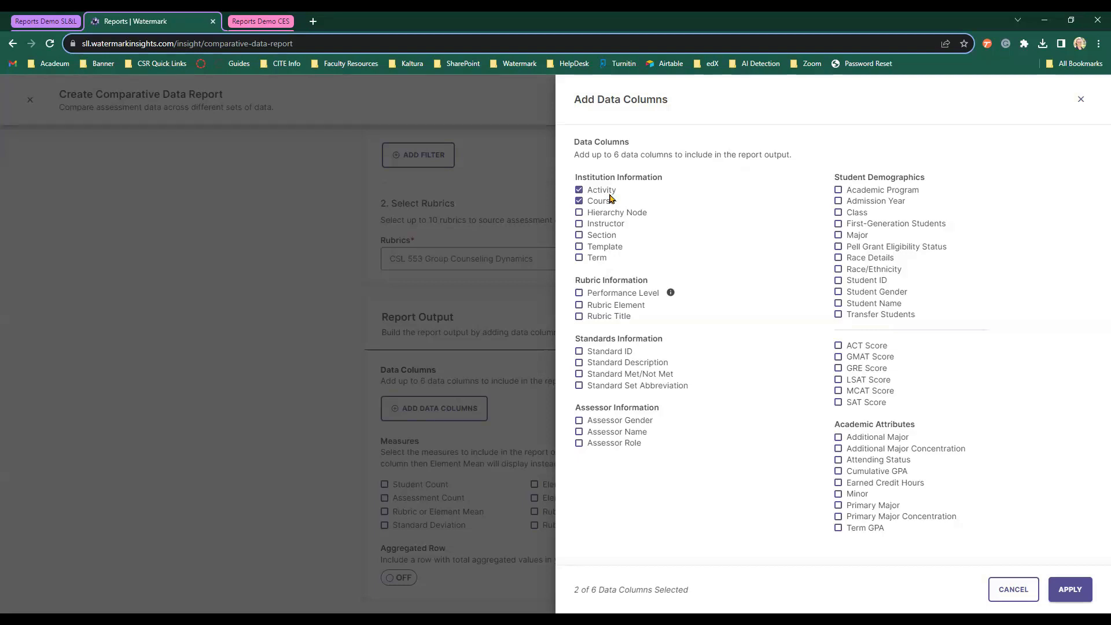
{"action": "left_click", "coordinate": [634, 295]}
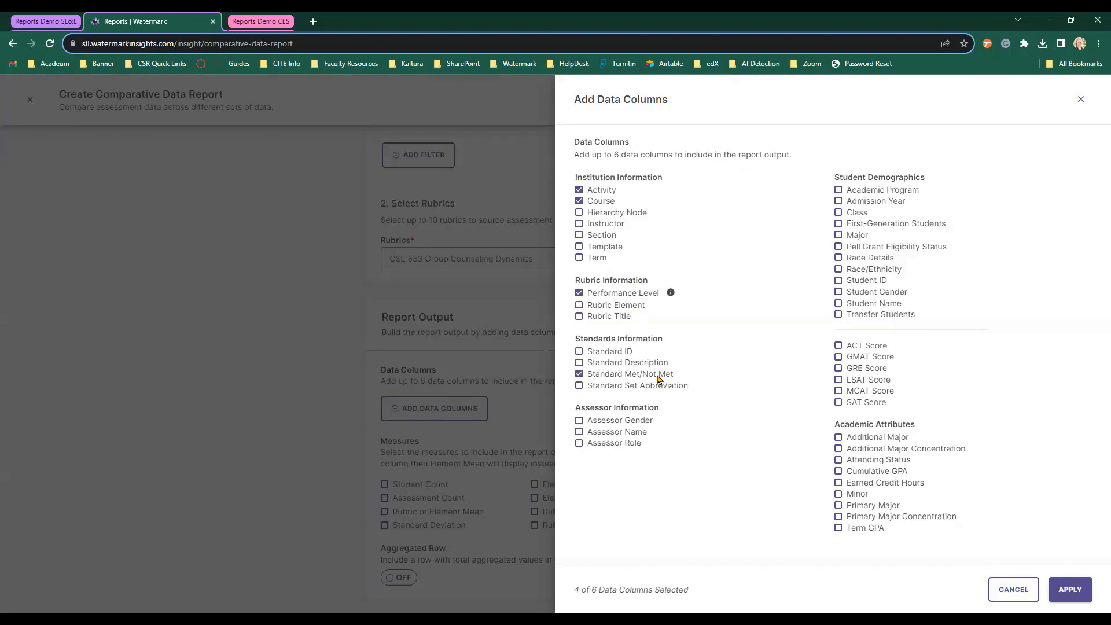
{"action": "left_click", "coordinate": [624, 352]}
{"action": "left_click", "coordinate": [1070, 589]}
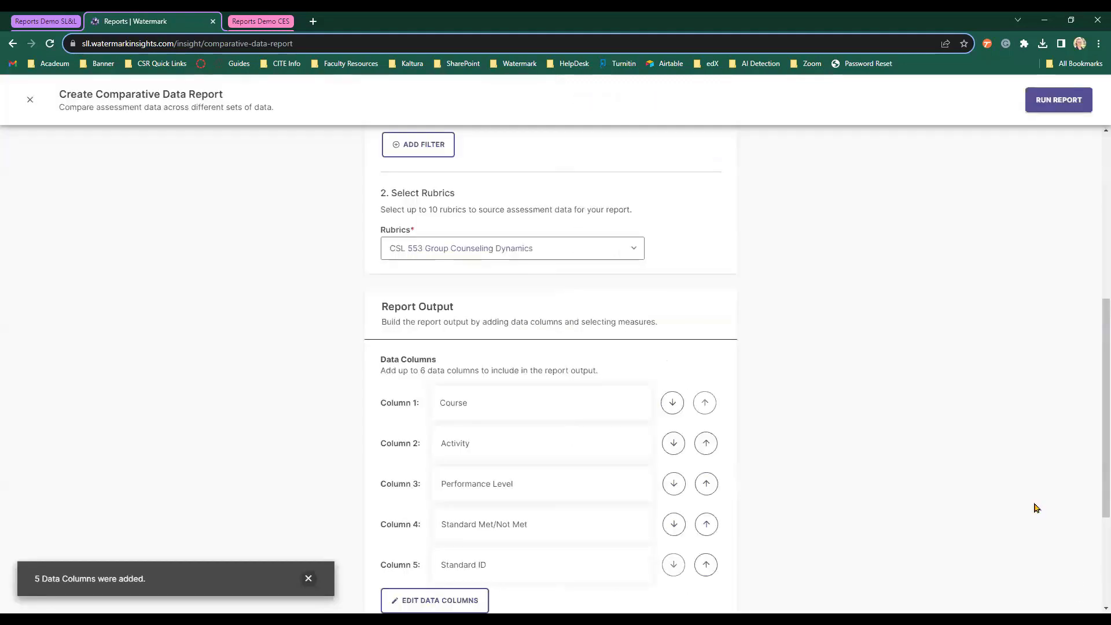
Include all eight measures, from Student Count through Rubric Point Range.
{"action": "scroll", "coordinate": [1015, 457], "scroll_direction": "down", "scroll_amount": 3}
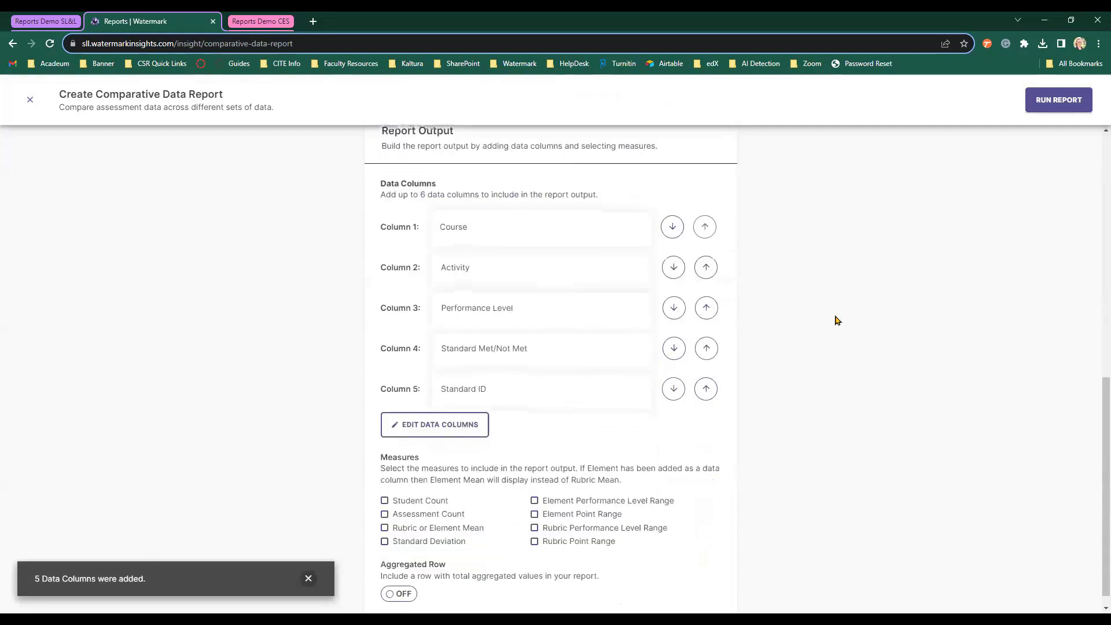
{"action": "scroll", "coordinate": [836, 320], "scroll_direction": "down", "scroll_amount": 1}
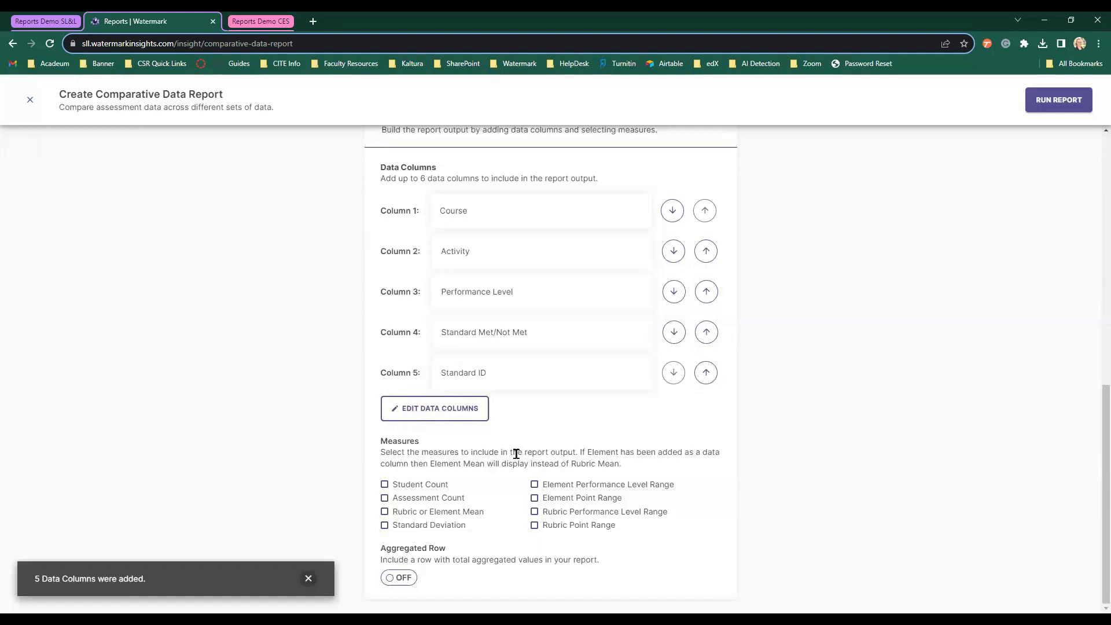
{"action": "left_click", "coordinate": [435, 485]}
{"action": "left_click", "coordinate": [443, 501]}
{"action": "left_click", "coordinate": [449, 512]}
{"action": "left_click", "coordinate": [455, 525]}
{"action": "left_click", "coordinate": [566, 487]}
{"action": "left_click", "coordinate": [566, 499]}
{"action": "left_click", "coordinate": [579, 514]}
{"action": "left_click", "coordinate": [581, 526]}
{"action": "left_click", "coordinate": [1047, 110]}
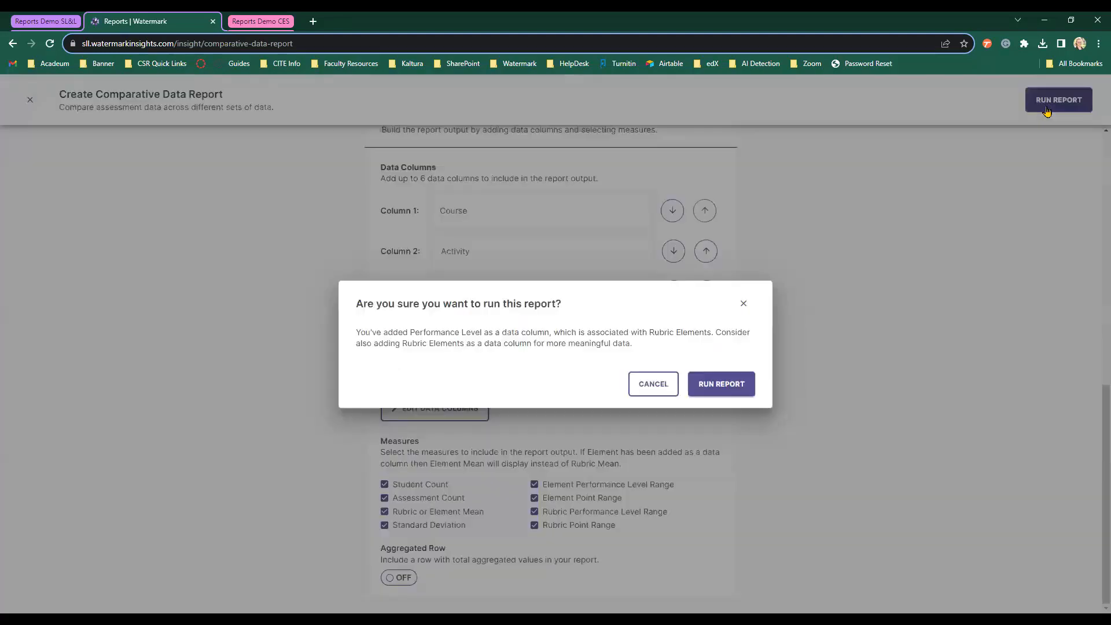
{"action": "left_click", "coordinate": [732, 386]}
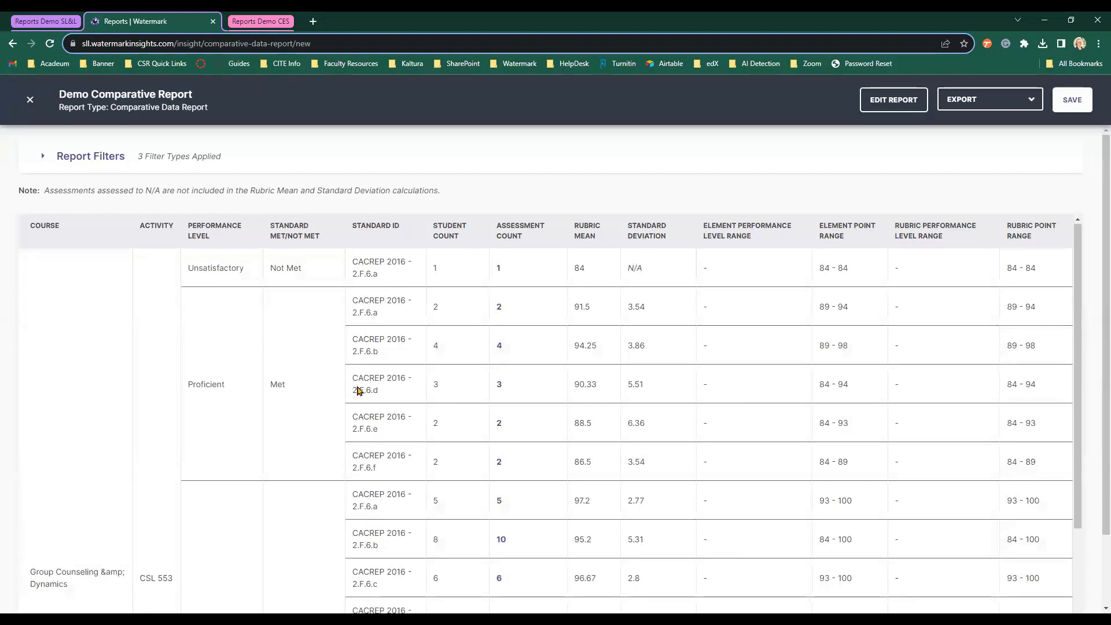
{"action": "scroll", "coordinate": [347, 376], "scroll_direction": "down", "scroll_amount": 1}
{"action": "scroll", "coordinate": [98, 429], "scroll_direction": "up", "scroll_amount": 1}
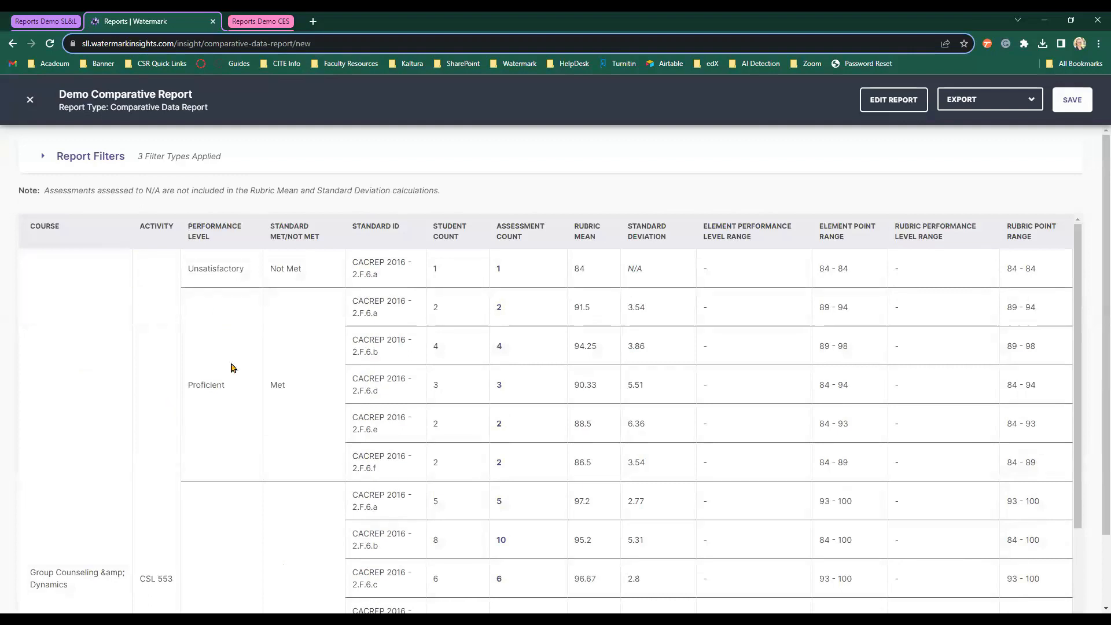
{"action": "scroll", "coordinate": [232, 363], "scroll_direction": "down", "scroll_amount": 1}
{"action": "scroll", "coordinate": [232, 363], "scroll_direction": "down", "scroll_amount": 2}
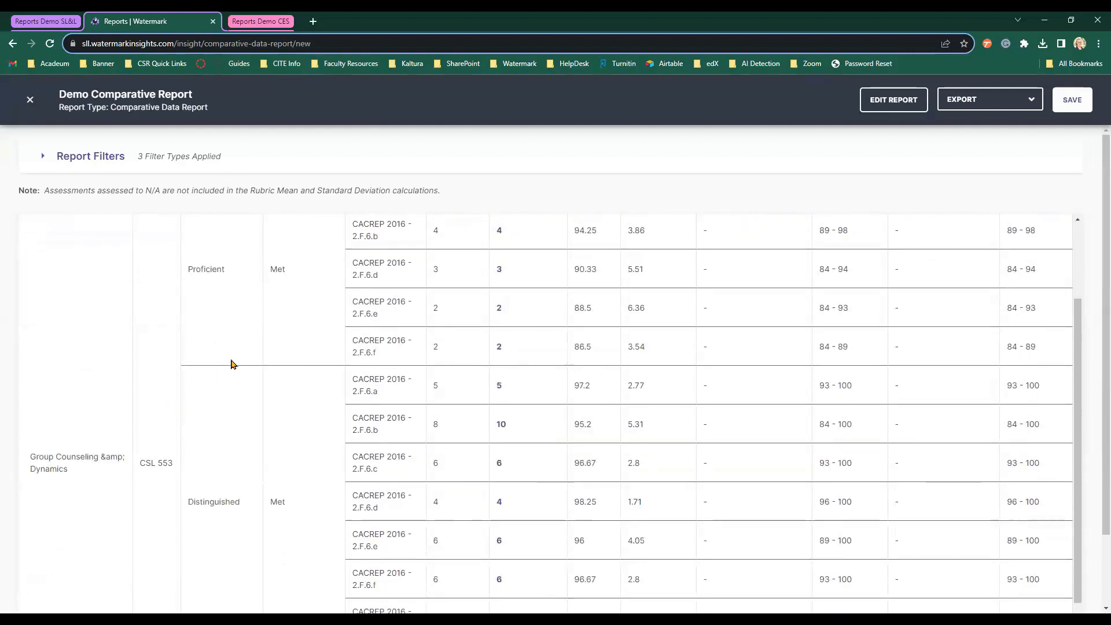
{"action": "scroll", "coordinate": [231, 365], "scroll_direction": "up", "scroll_amount": 3}
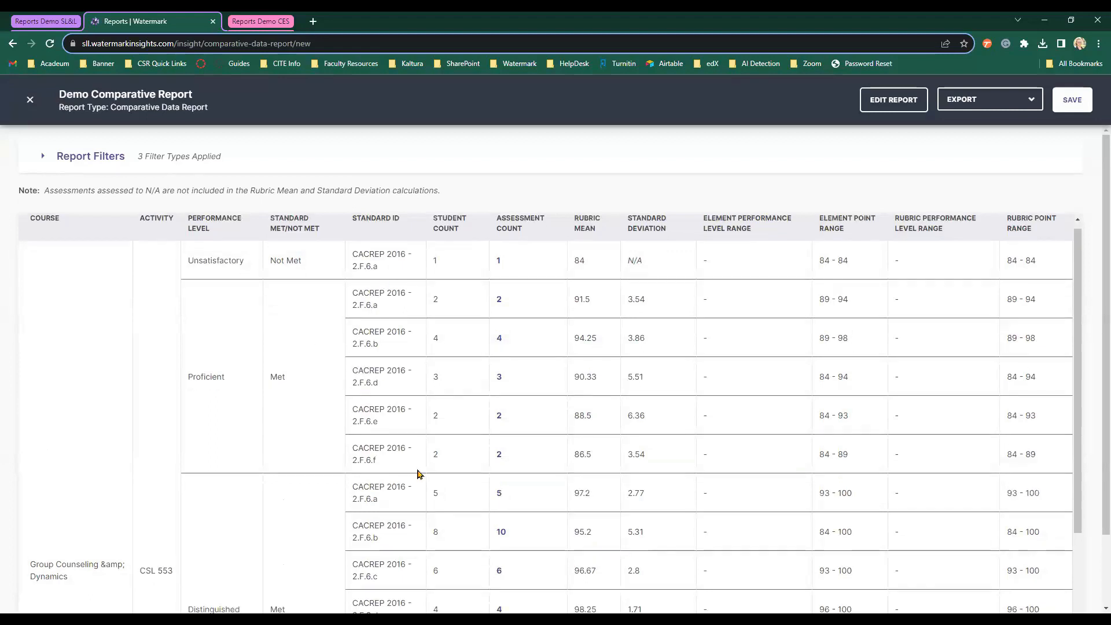
{"action": "scroll", "coordinate": [446, 471], "scroll_direction": "down", "scroll_amount": 1}
{"action": "scroll", "coordinate": [427, 457], "scroll_direction": "up", "scroll_amount": 1}
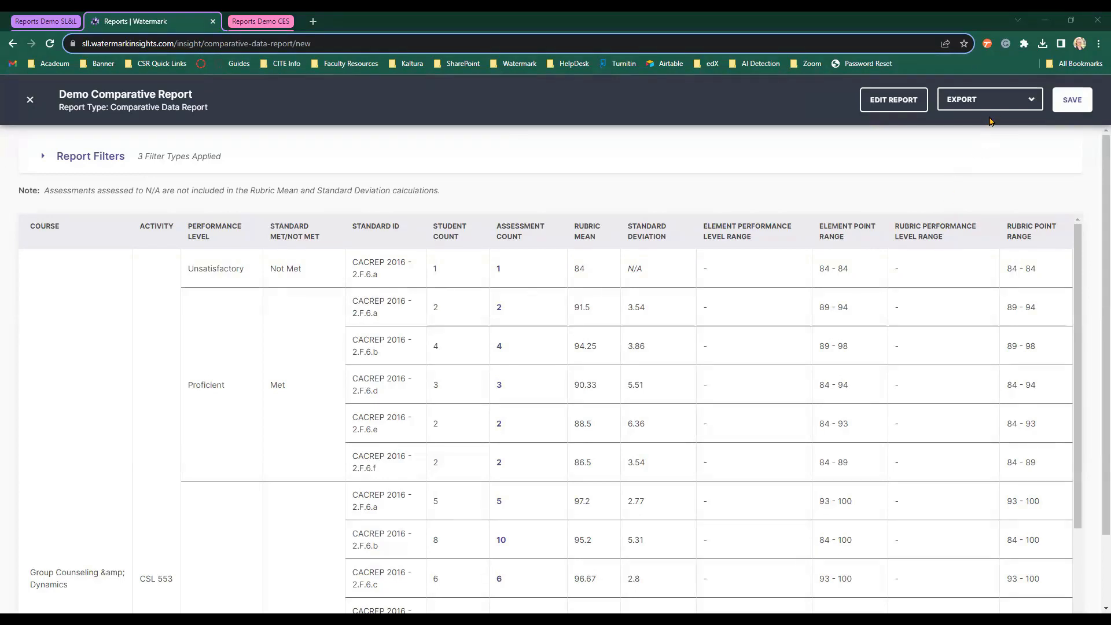
Check the export formats without exporting, then save the comparative report.
{"action": "left_click", "coordinate": [996, 107]}
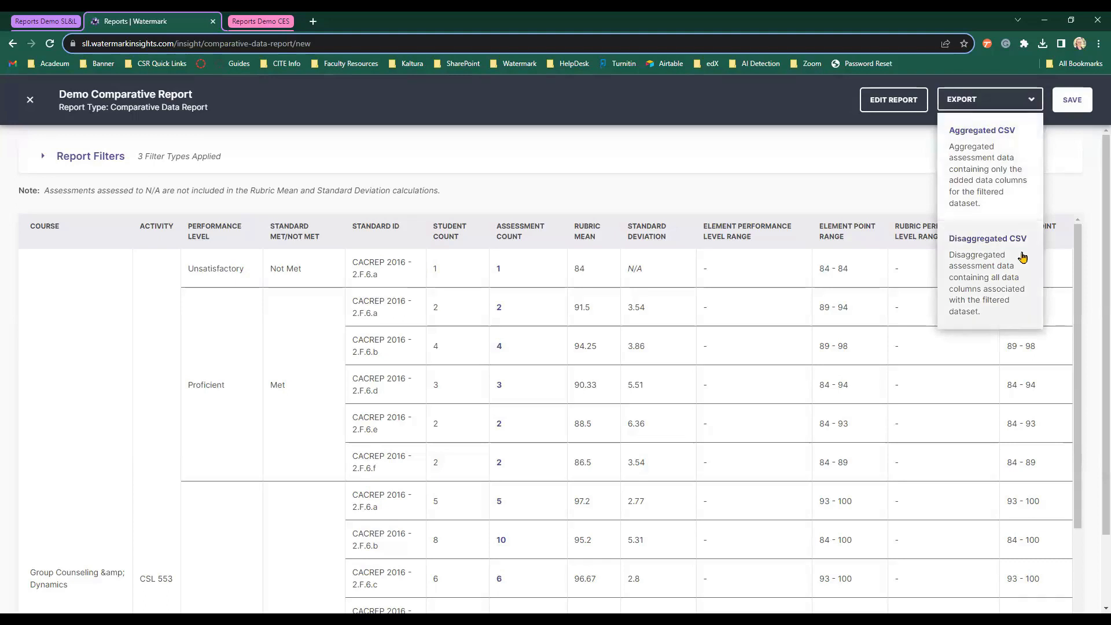
{"action": "left_click", "coordinate": [1085, 128]}
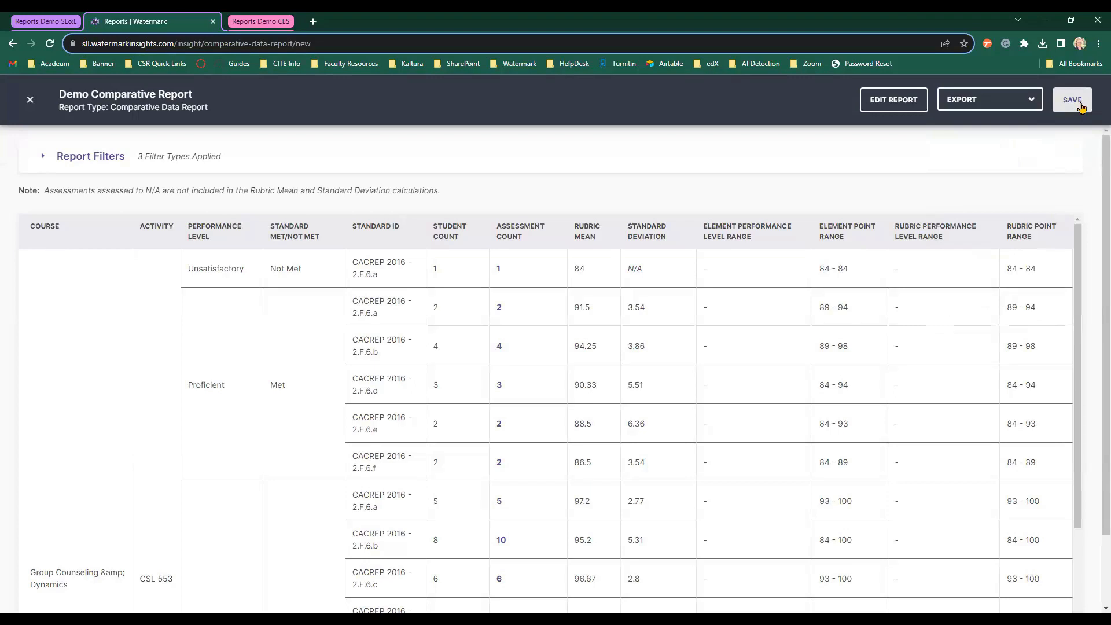
{"action": "left_click", "coordinate": [1074, 100]}
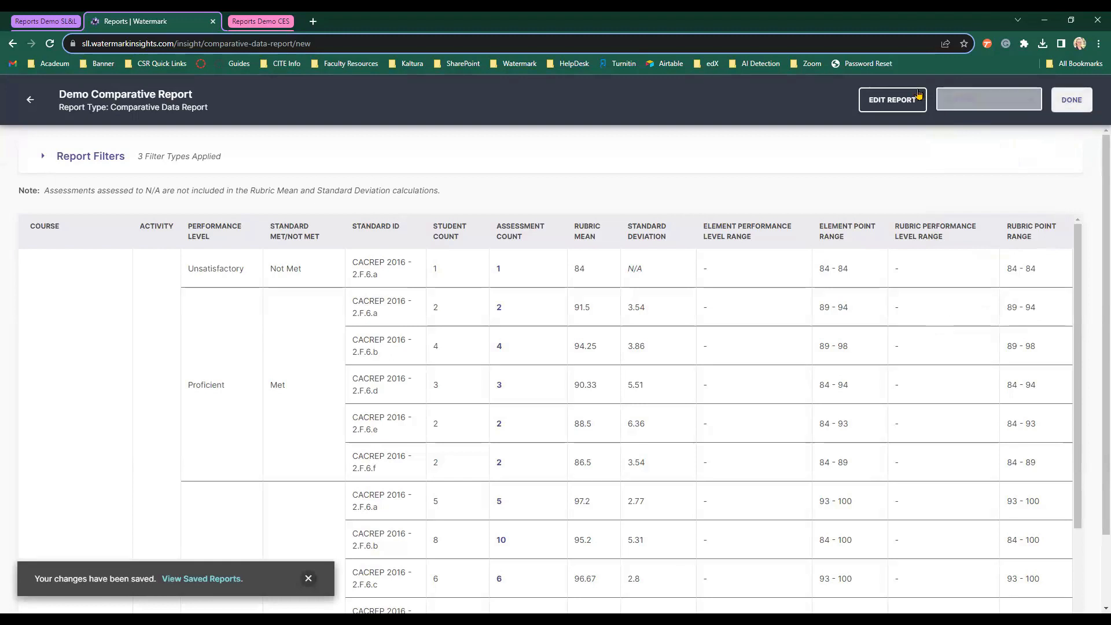
Reopen the report settings and re-run it, confirming past the warning.
{"action": "left_click", "coordinate": [919, 94]}
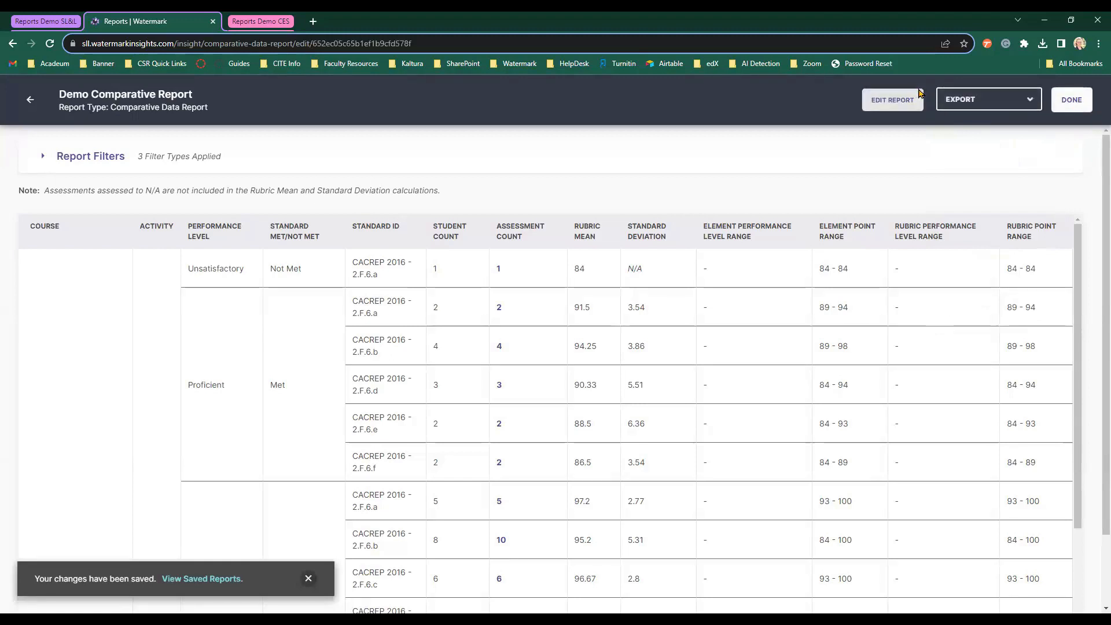
{"action": "scroll", "coordinate": [695, 250], "scroll_direction": "down", "scroll_amount": 2}
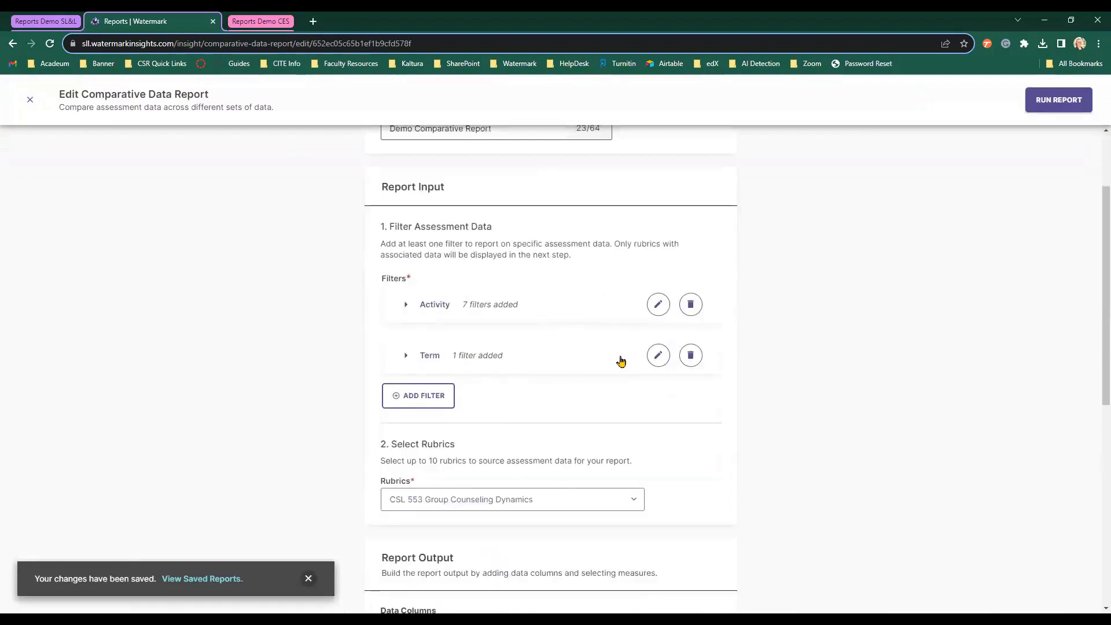
{"action": "scroll", "coordinate": [621, 361], "scroll_direction": "down", "scroll_amount": 2}
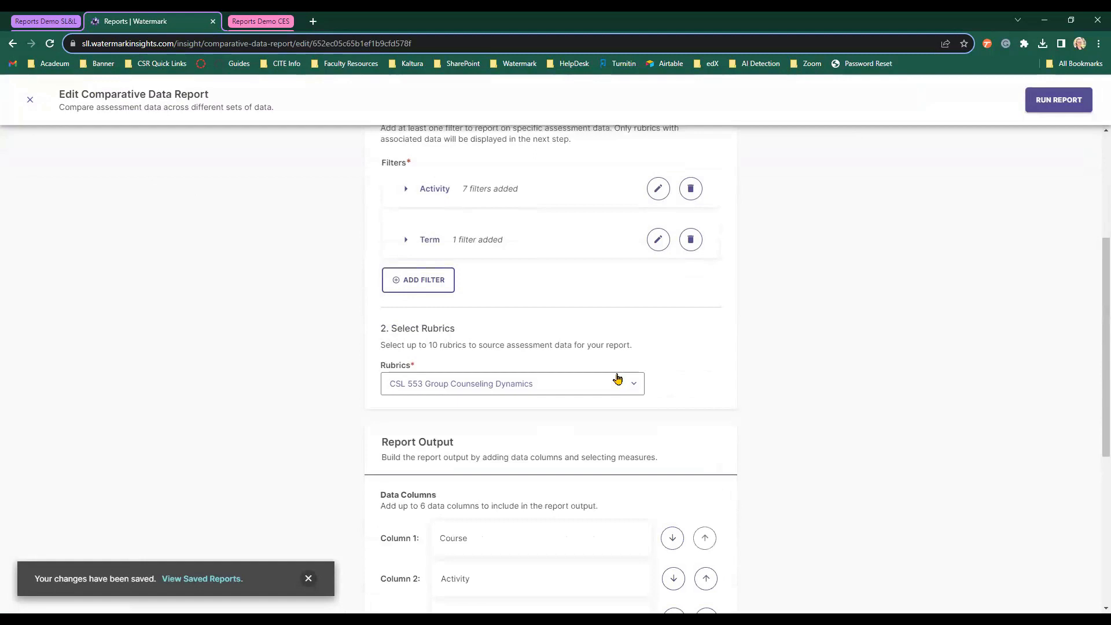
{"action": "scroll", "coordinate": [597, 505], "scroll_direction": "down", "scroll_amount": 3}
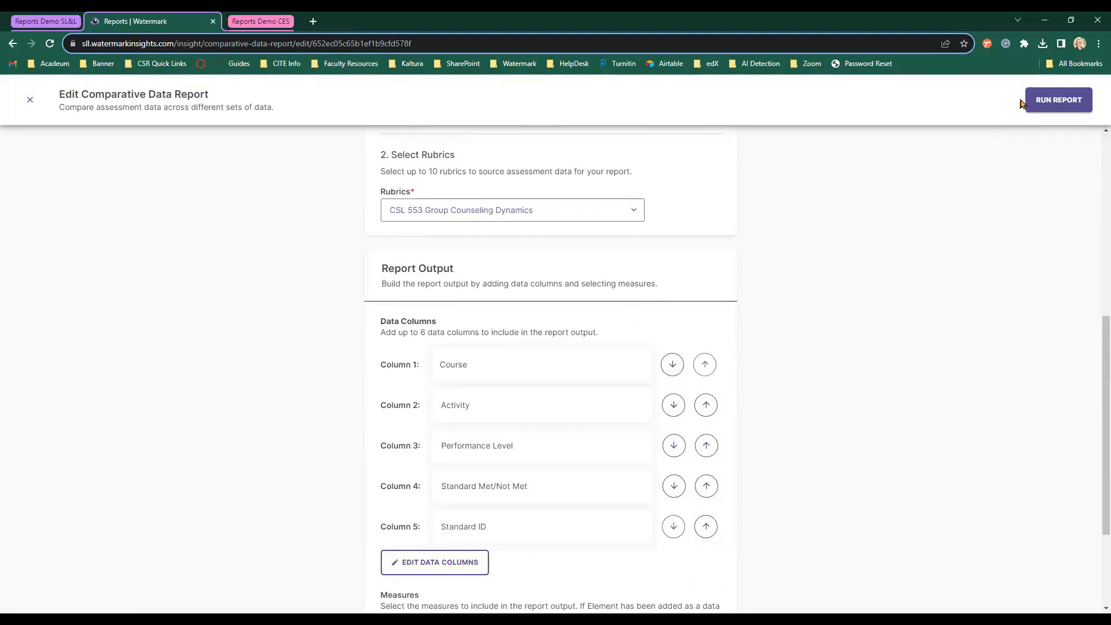
{"action": "left_click", "coordinate": [1055, 106]}
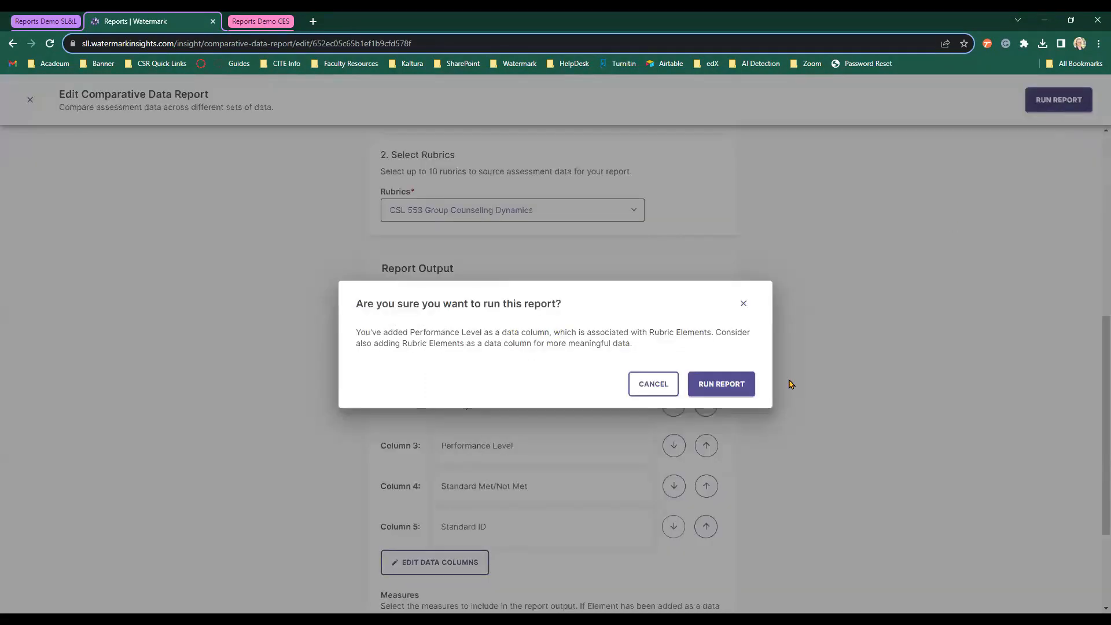
{"action": "left_click", "coordinate": [732, 384]}
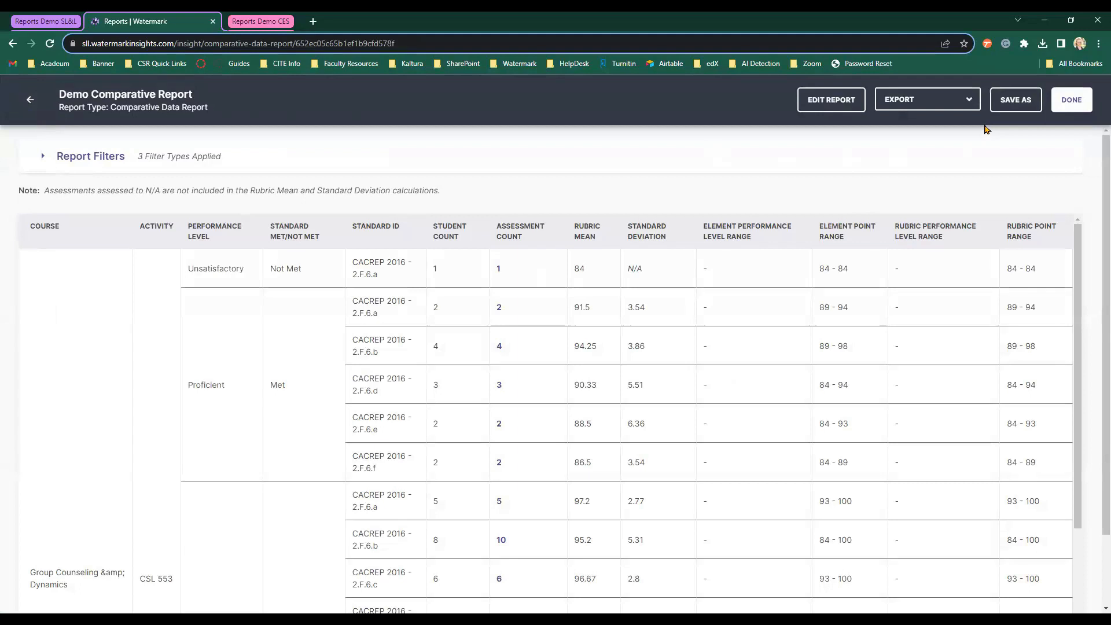
Finish the comparative report and start a new Rubric Report.
{"action": "left_click", "coordinate": [1071, 100]}
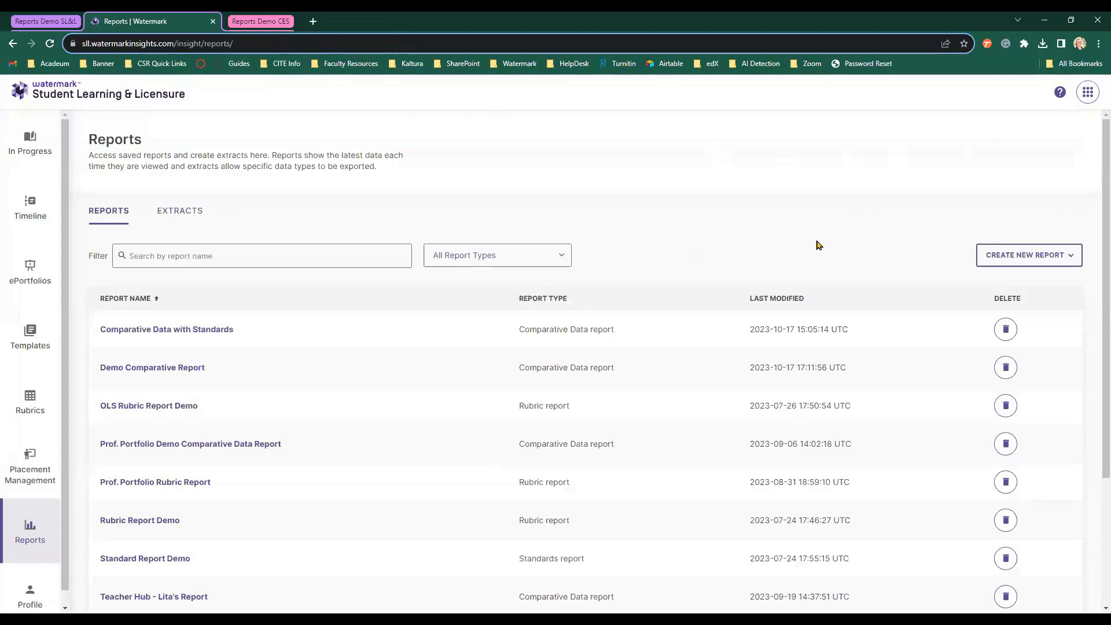
{"action": "left_click", "coordinate": [1047, 263]}
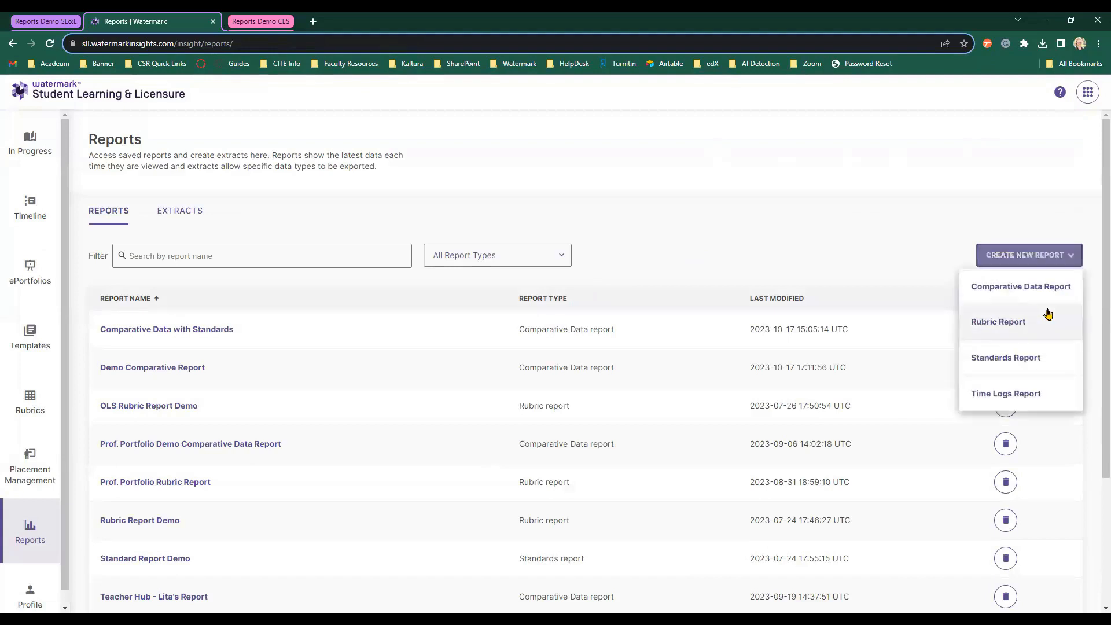
{"action": "left_click", "coordinate": [876, 257]}
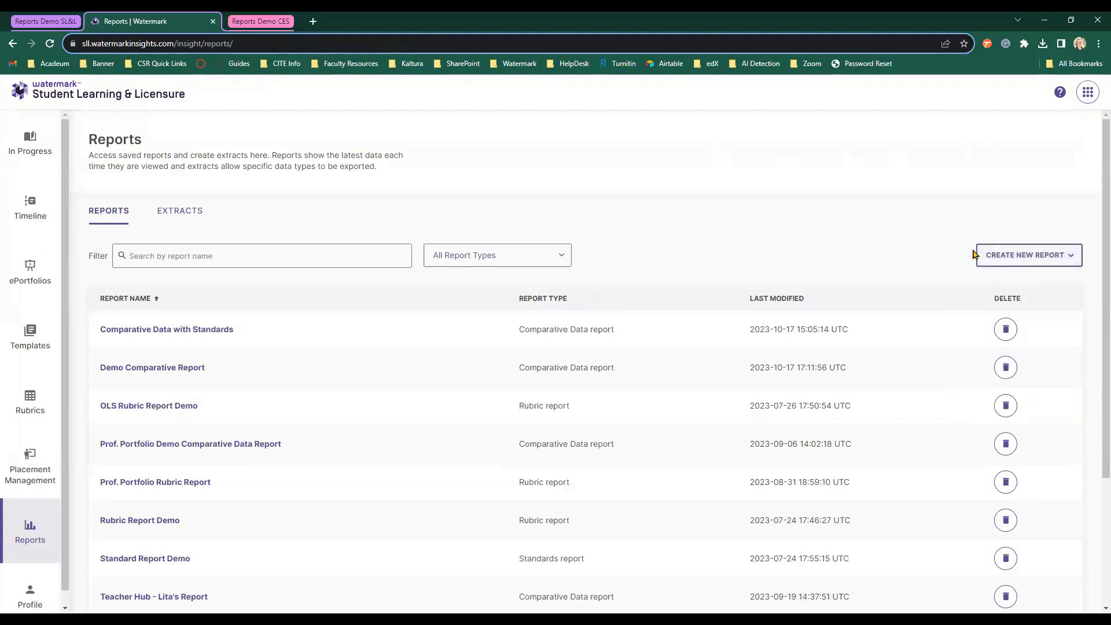
{"action": "left_click", "coordinate": [1031, 265]}
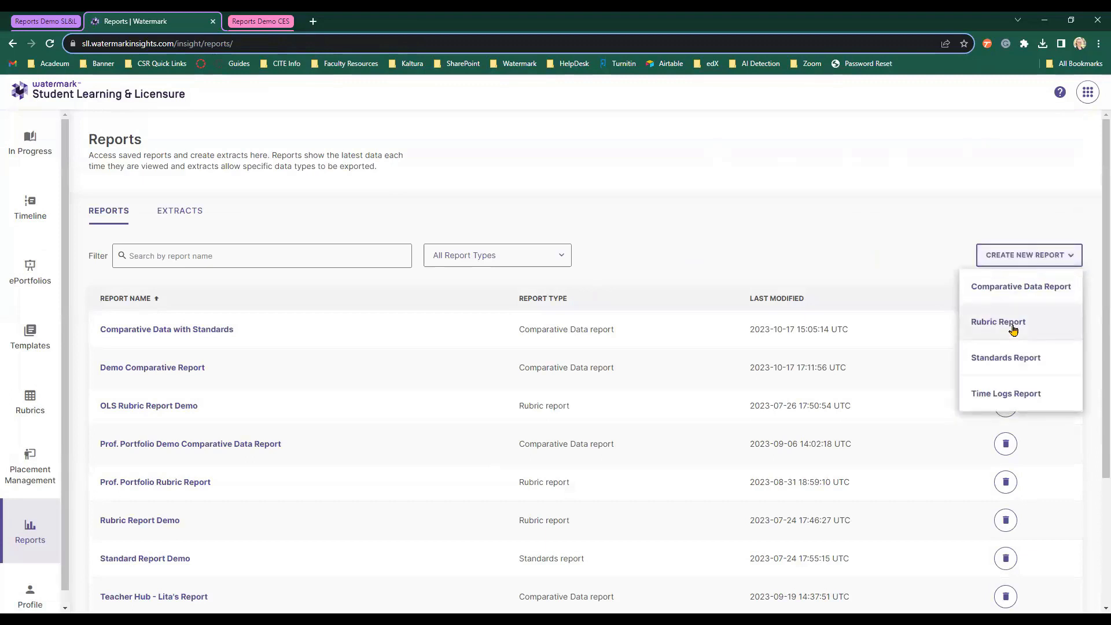
{"action": "left_click", "coordinate": [1013, 329]}
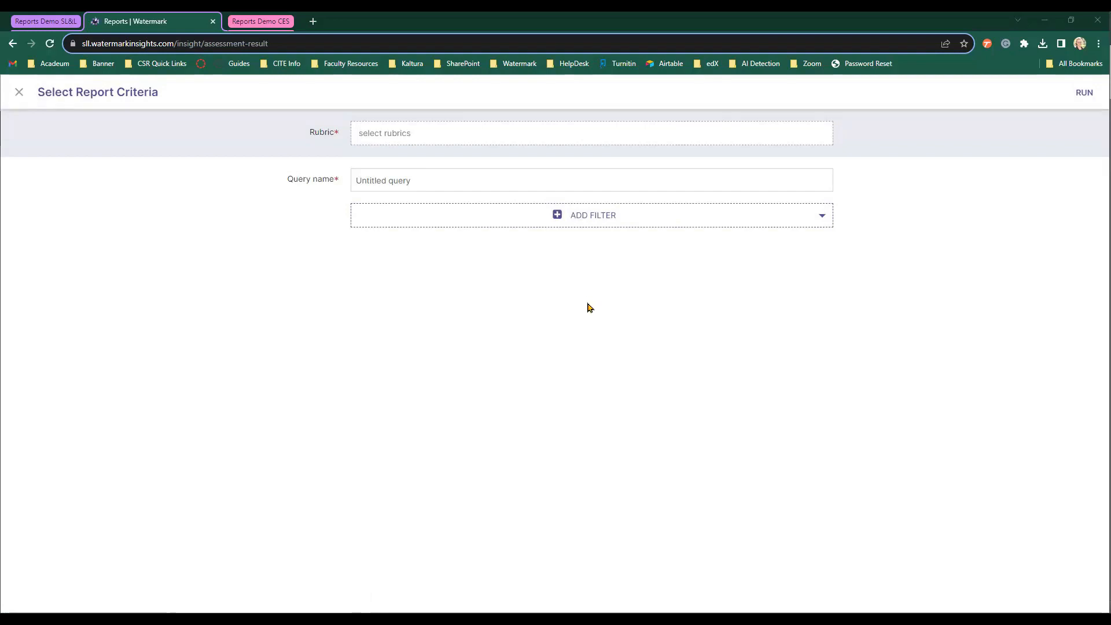
Choose the CSL 553 Group Counseling Dynamics rubric.
{"action": "left_click", "coordinate": [469, 137]}
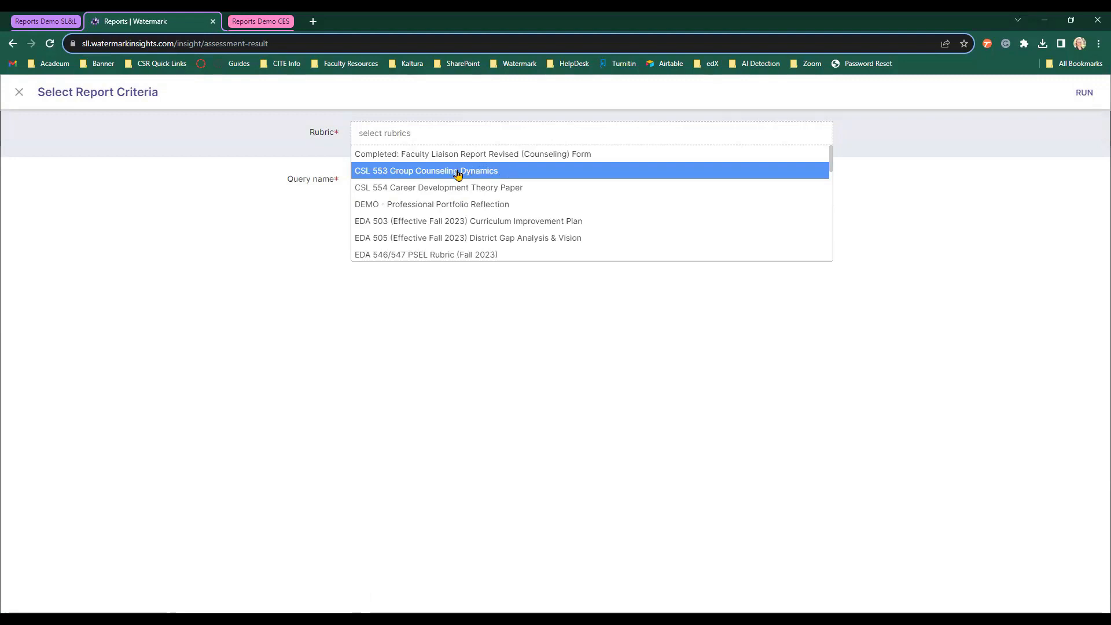
{"action": "left_click", "coordinate": [492, 173]}
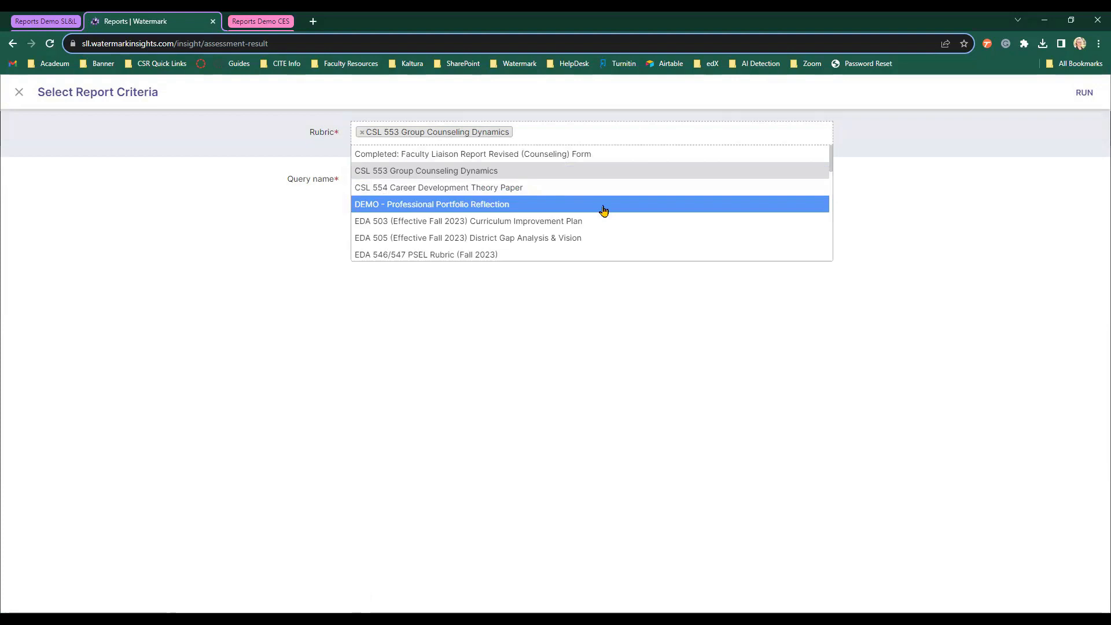
{"action": "left_click", "coordinate": [264, 181]}
Rename the query to 'Demo Rubric Report'.
{"action": "triple_click", "coordinate": [449, 184]}
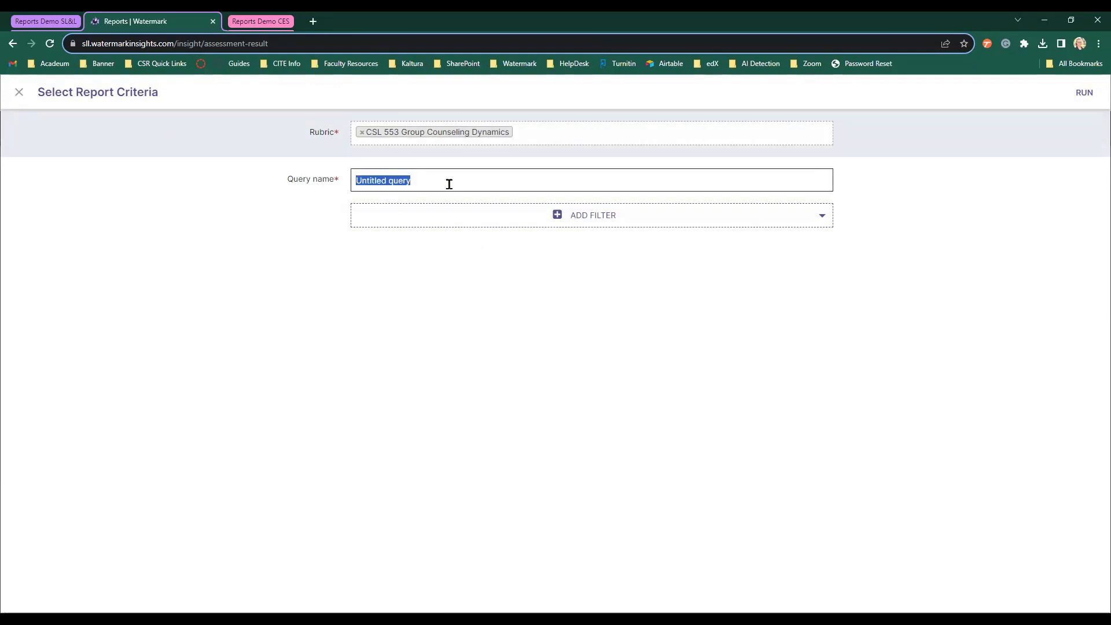
{"action": "type", "text": "Demo r"}
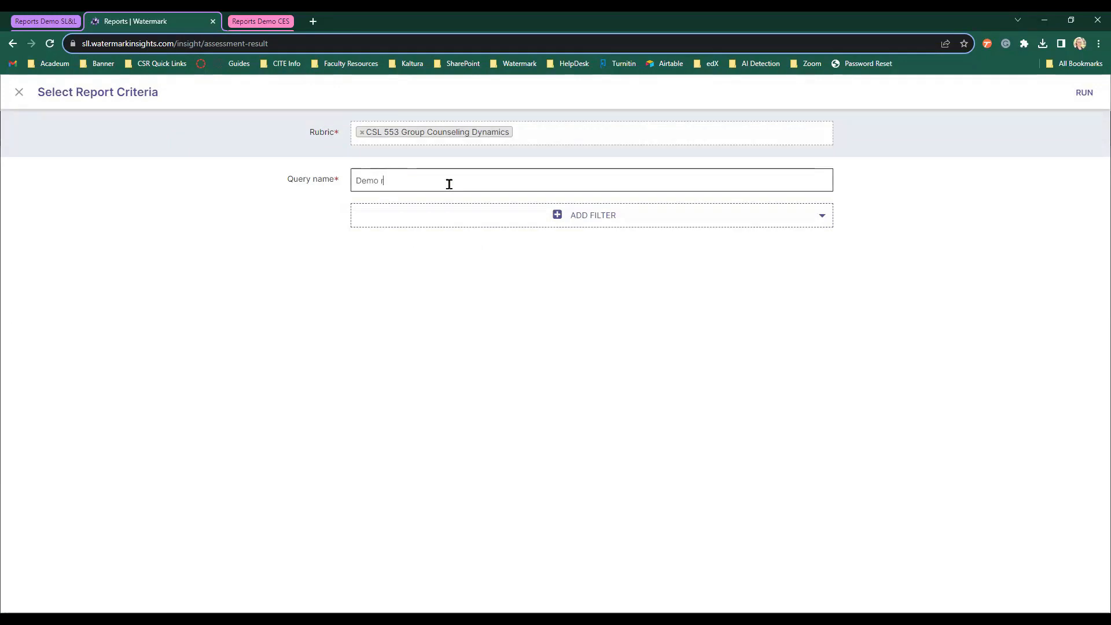
{"action": "type", "text": "ubric Report"}
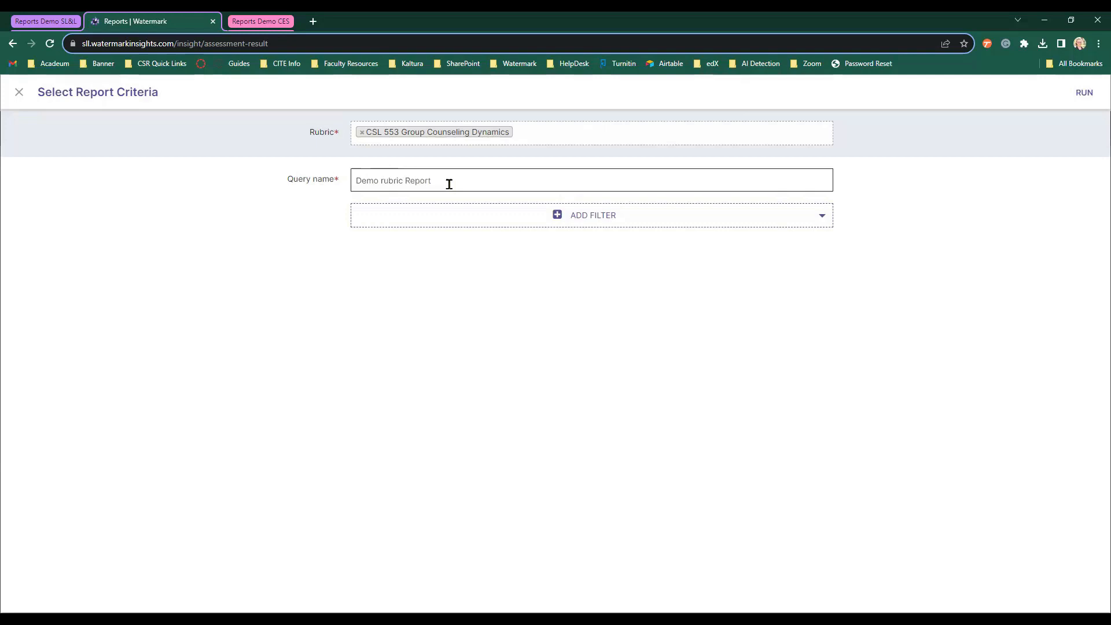
{"action": "key", "text": "ctrl+Left"}
{"action": "key", "text": "ctrl+Left"}
{"action": "key", "text": "Delete"}
{"action": "type", "text": "R"}
{"action": "left_click", "coordinate": [582, 217]}
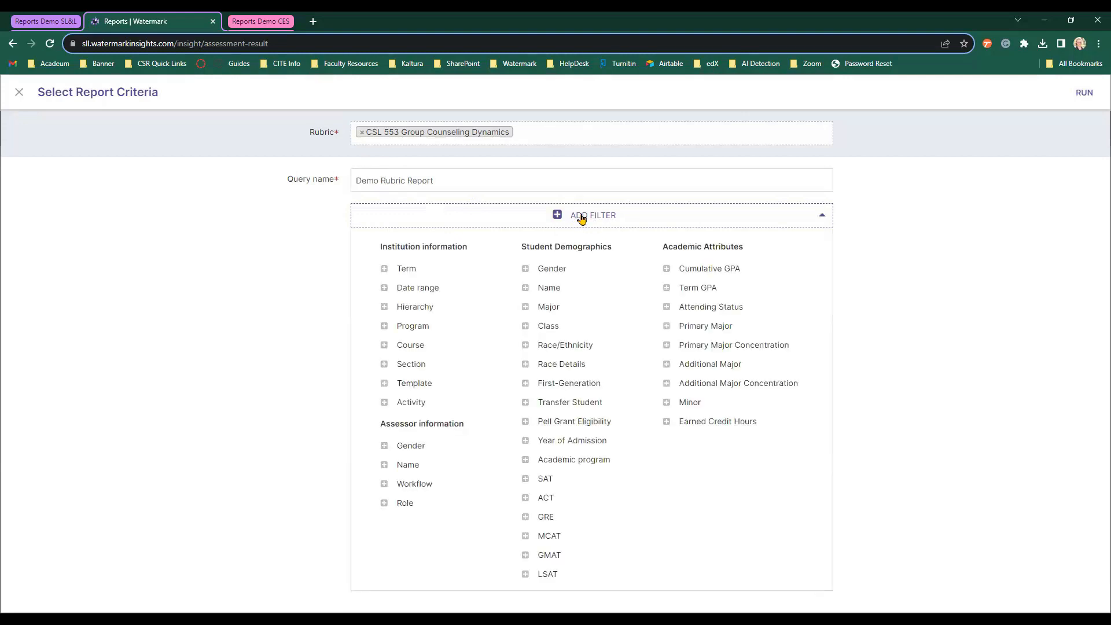
Add a Term filter limited to Summer 1 2023, dropping Fall 2023.
{"action": "left_click", "coordinate": [406, 271]}
{"action": "left_click", "coordinate": [422, 278]}
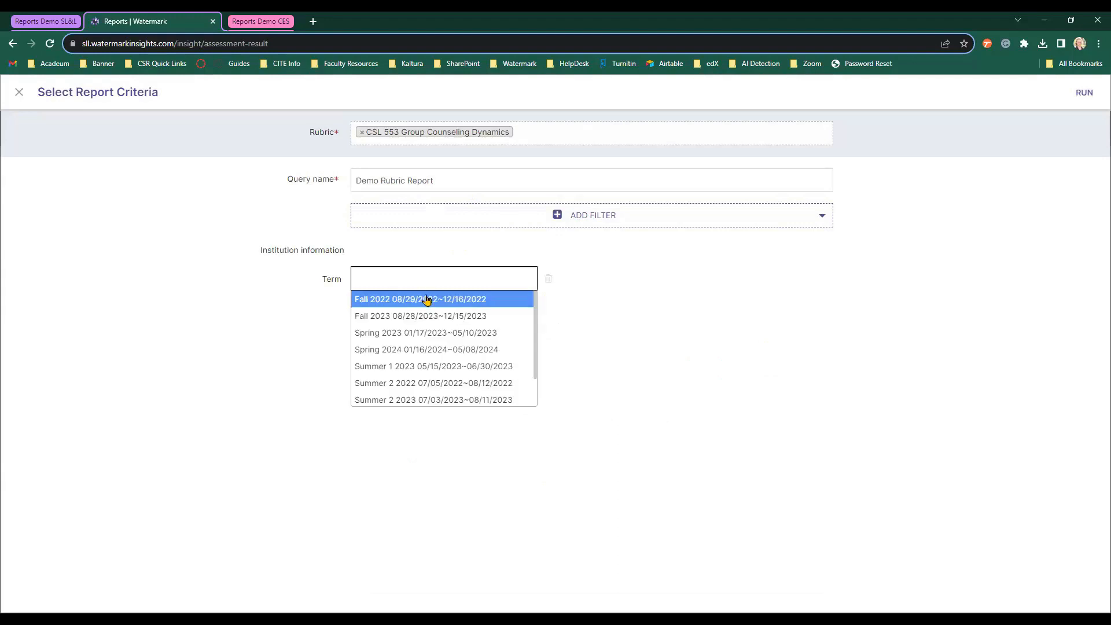
{"action": "left_click", "coordinate": [434, 369]}
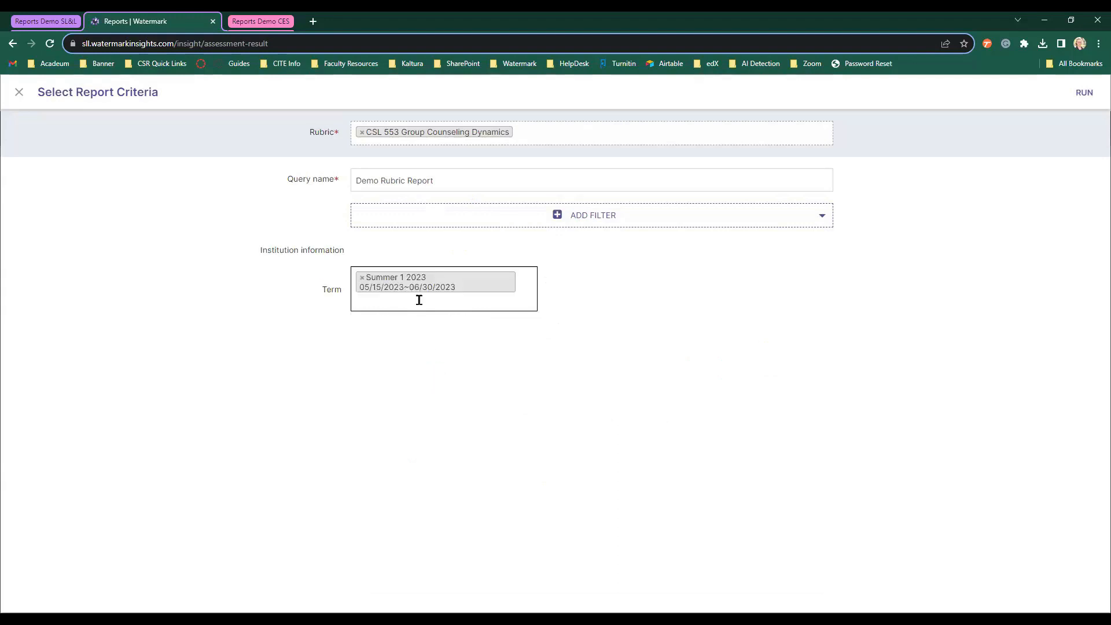
{"action": "left_click", "coordinate": [419, 300]}
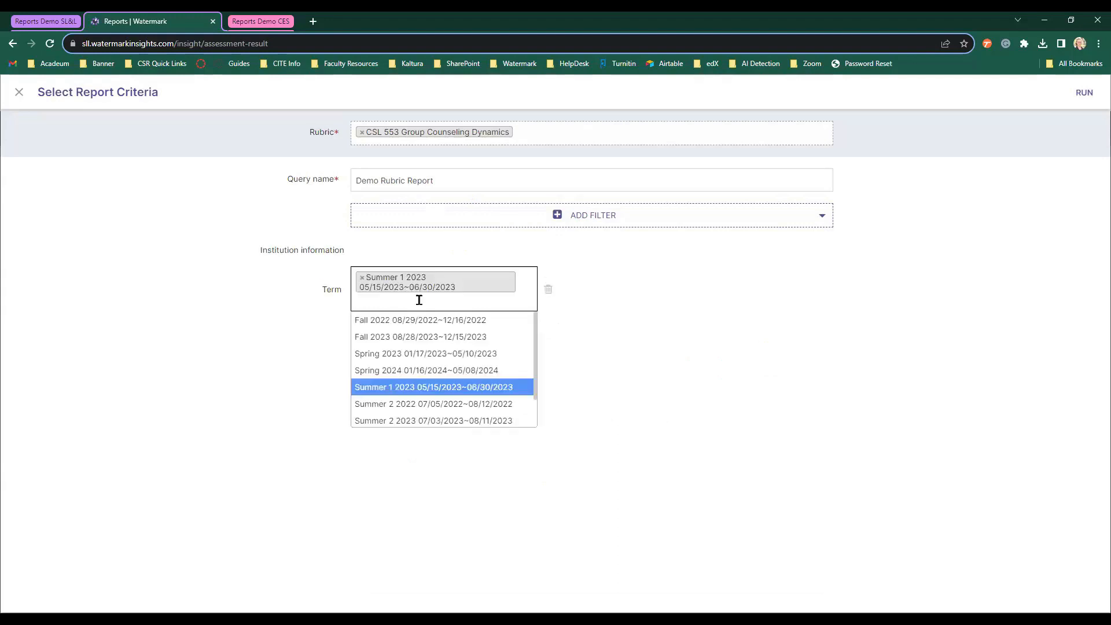
{"action": "left_click", "coordinate": [411, 334]}
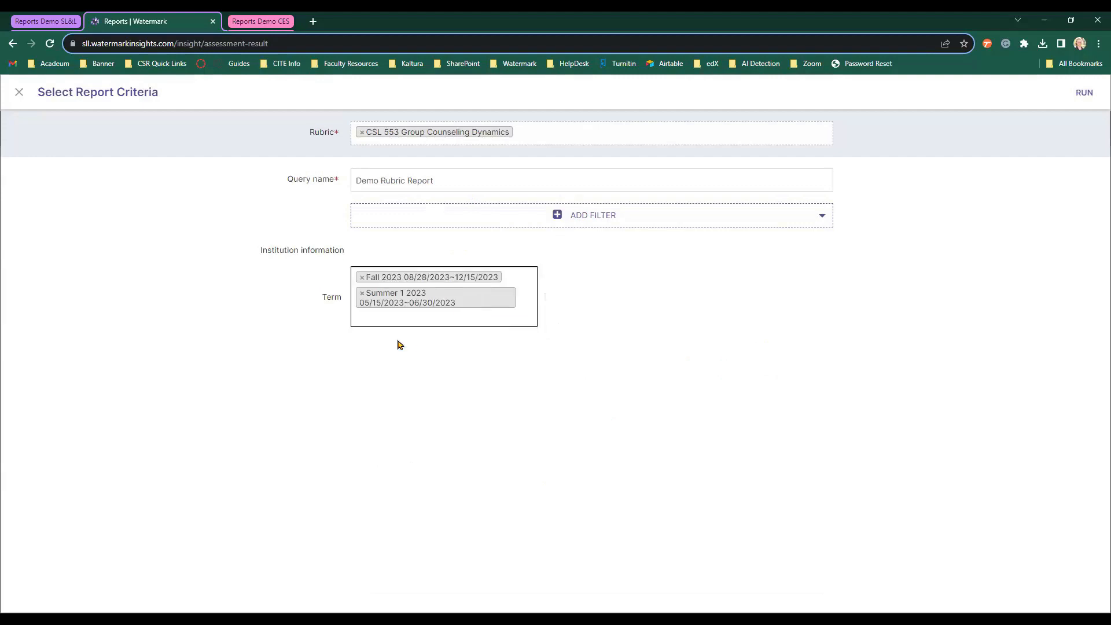
{"action": "left_click", "coordinate": [518, 275]}
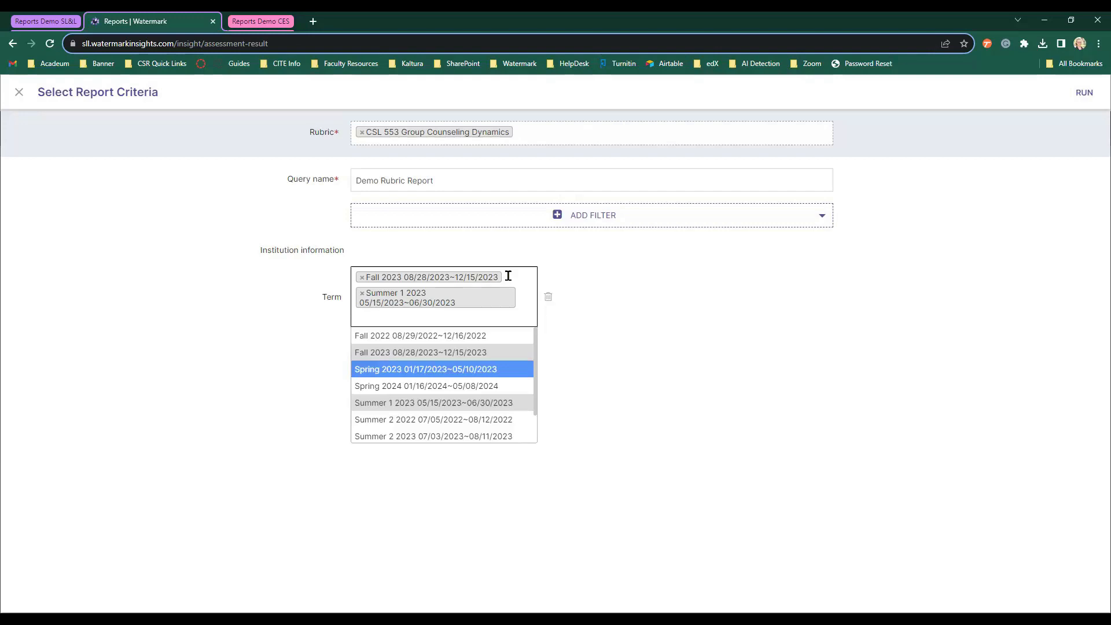
{"action": "left_click", "coordinate": [508, 276]}
{"action": "key", "text": "BackSpace"}
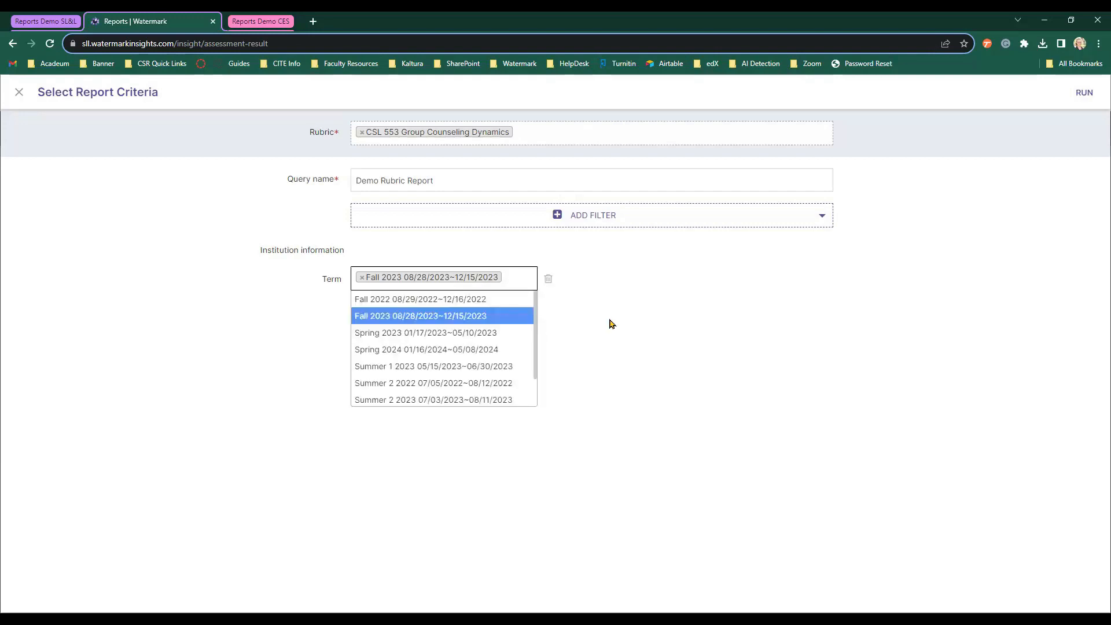
{"action": "left_click", "coordinate": [376, 354]}
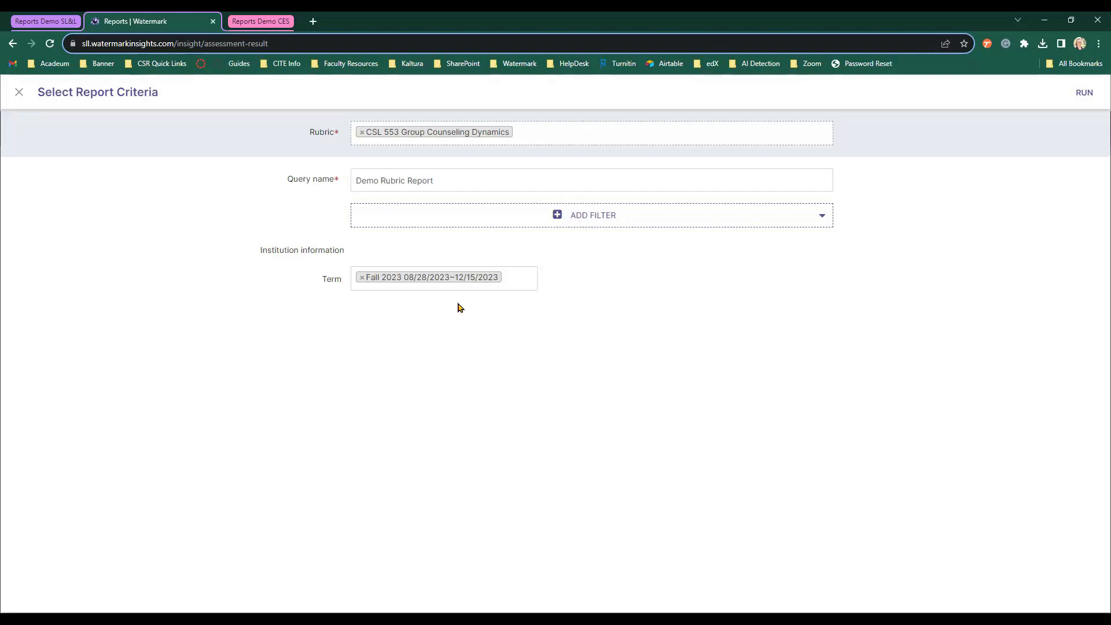
{"action": "left_click", "coordinate": [517, 269]}
{"action": "key", "text": "BackSpace"}
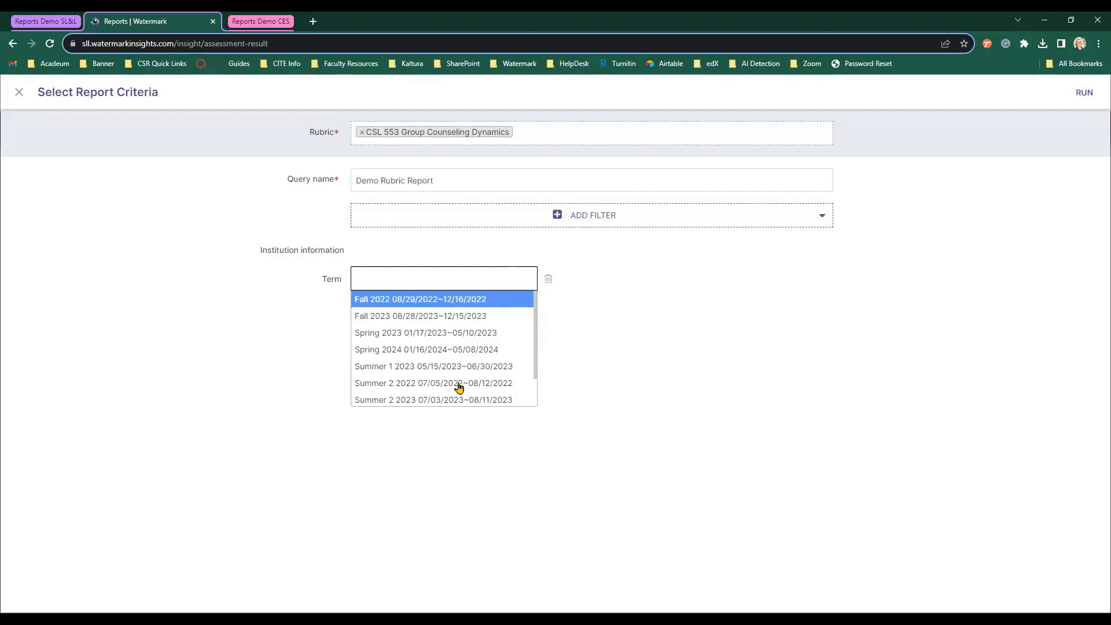
{"action": "left_click", "coordinate": [454, 365]}
{"action": "left_click", "coordinate": [694, 296]}
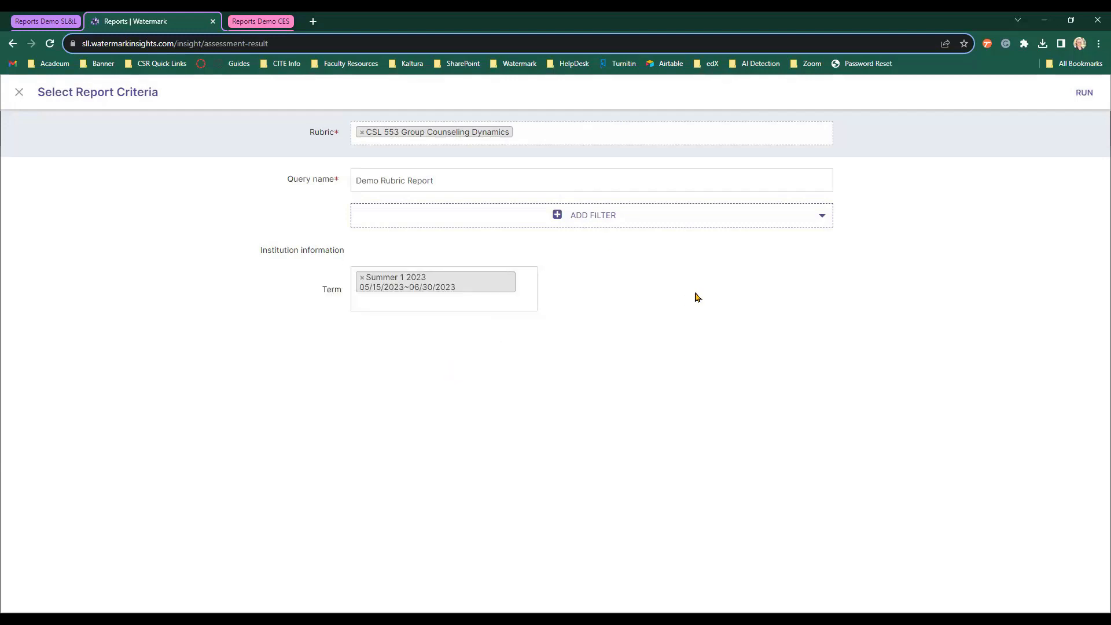
Add a Course filter set to All and run the rubric report.
{"action": "left_click", "coordinate": [602, 222]}
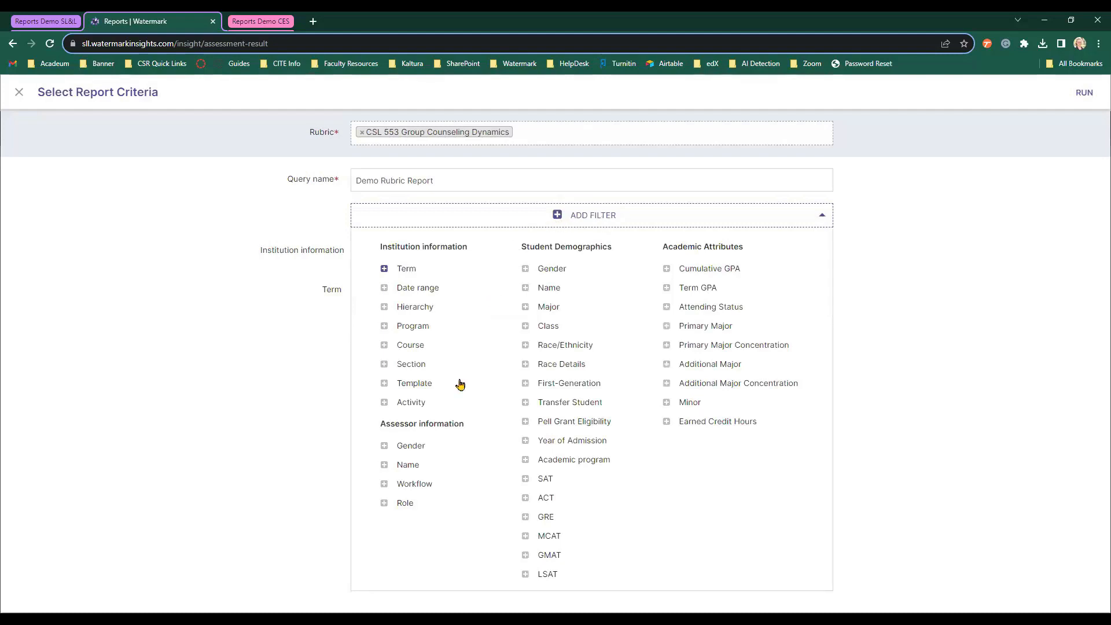
{"action": "left_click", "coordinate": [421, 349]}
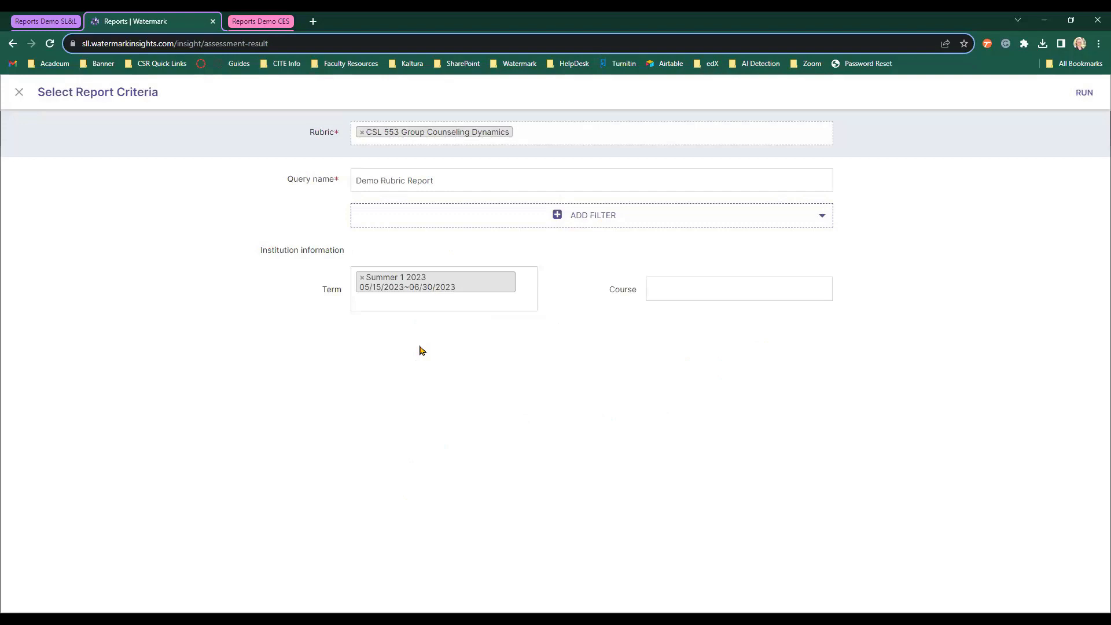
{"action": "left_click", "coordinate": [713, 292]}
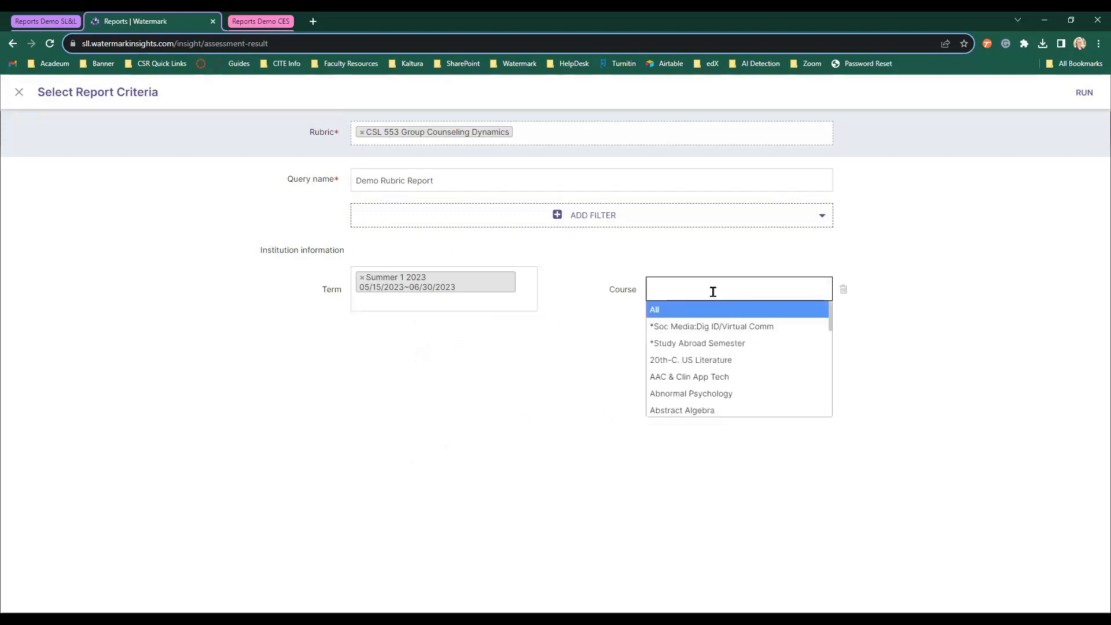
{"action": "left_click", "coordinate": [685, 310]}
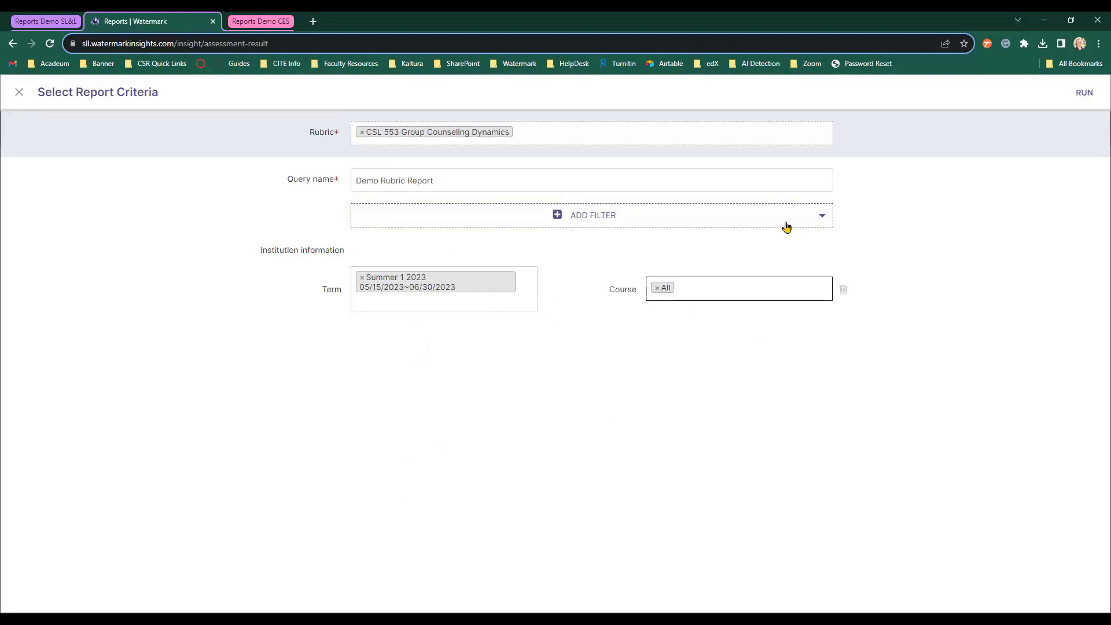
{"action": "left_click", "coordinate": [1080, 98]}
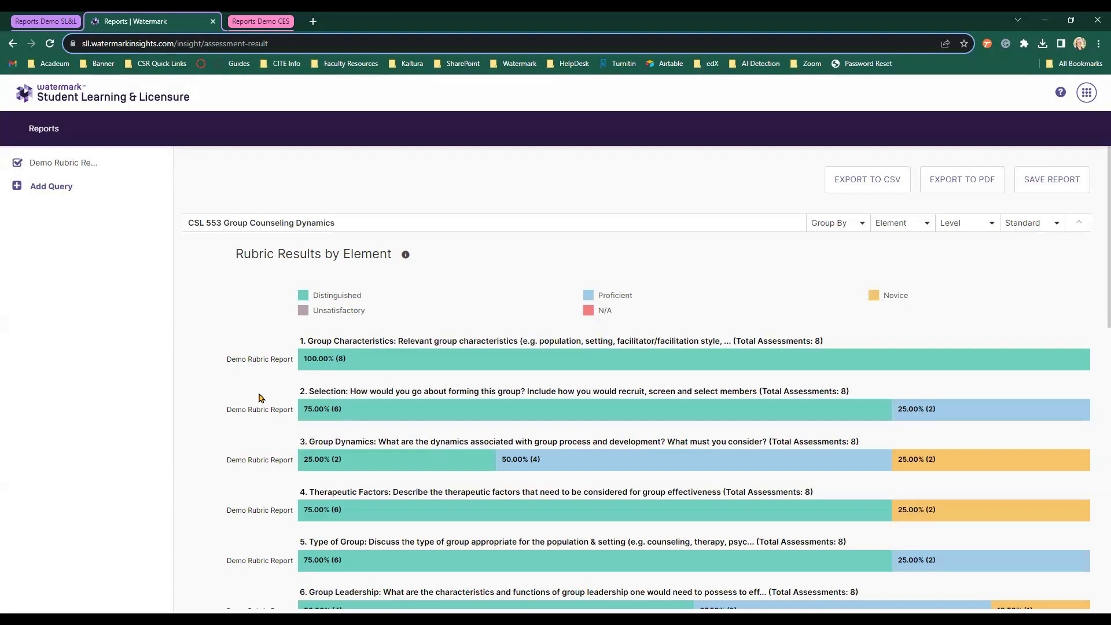
Inspect the Rubric Results by Element bar charts for each CSL 553 element.
{"action": "mouse_move", "coordinate": [370, 369]}
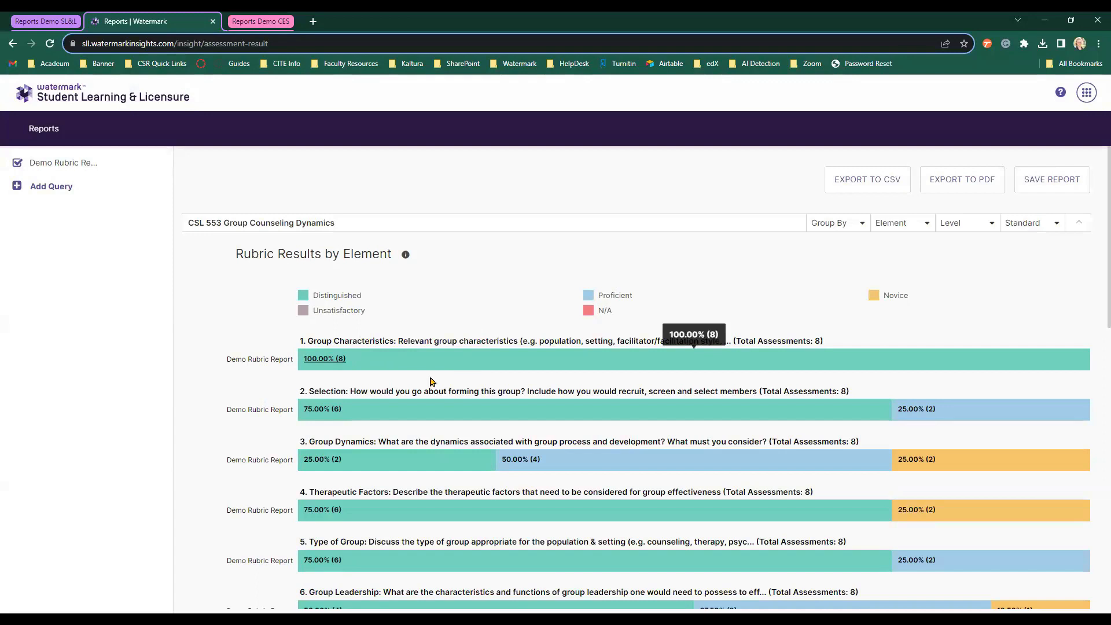
{"action": "mouse_move", "coordinate": [1024, 416]}
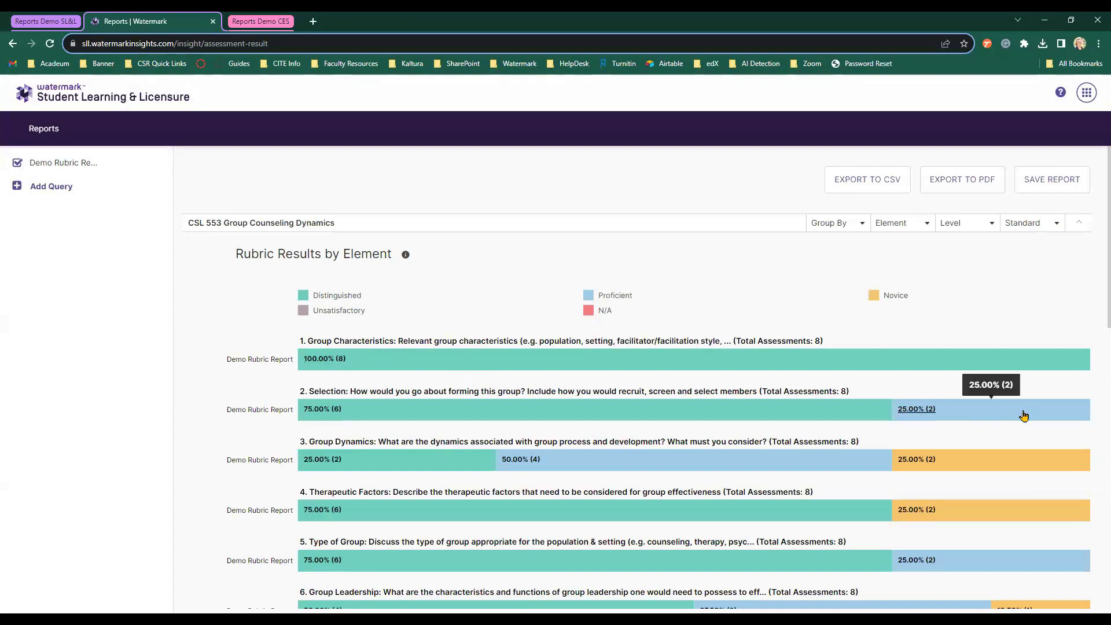
{"action": "mouse_move", "coordinate": [993, 467]}
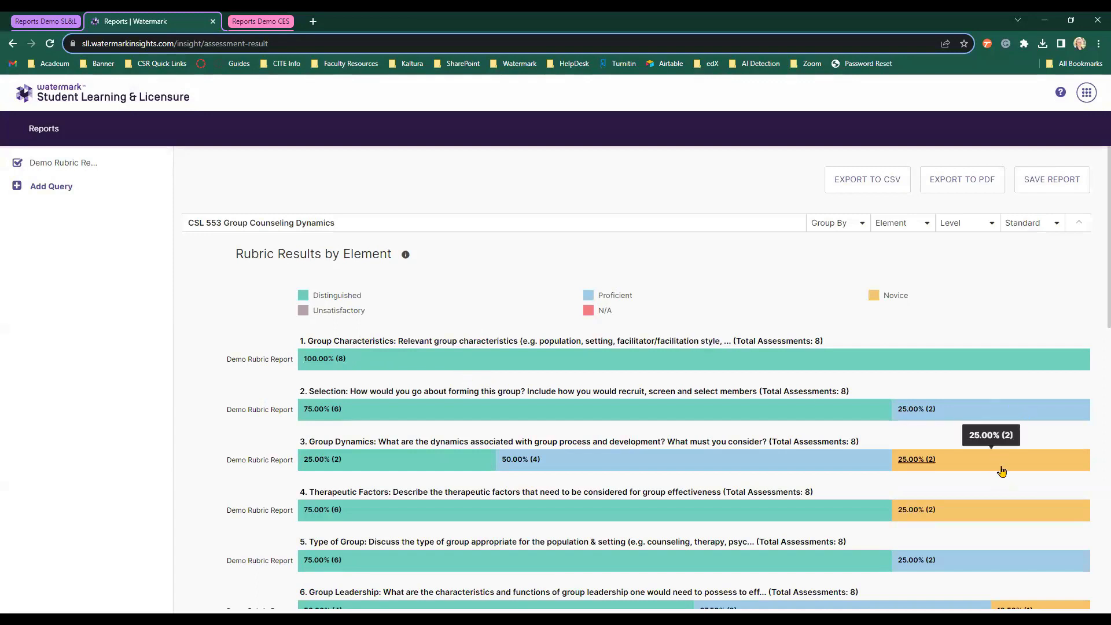
{"action": "scroll", "coordinate": [1001, 470], "scroll_direction": "down", "scroll_amount": 4}
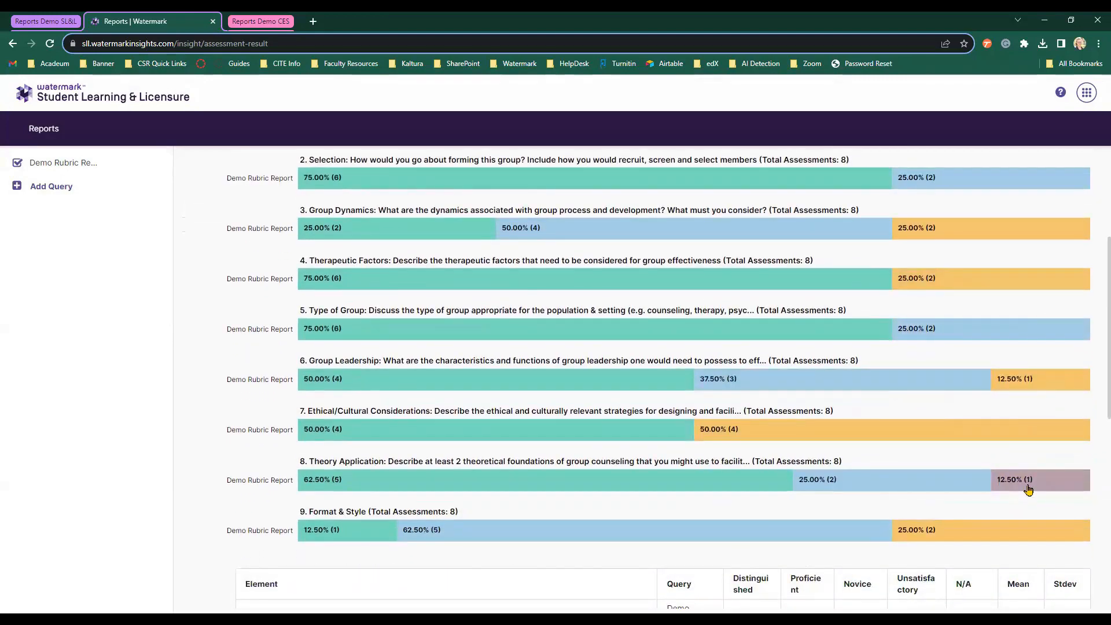
{"action": "mouse_move", "coordinate": [1029, 489]}
{"action": "scroll", "coordinate": [1028, 490], "scroll_direction": "up", "scroll_amount": 1}
{"action": "scroll", "coordinate": [1028, 491], "scroll_direction": "up", "scroll_amount": 4}
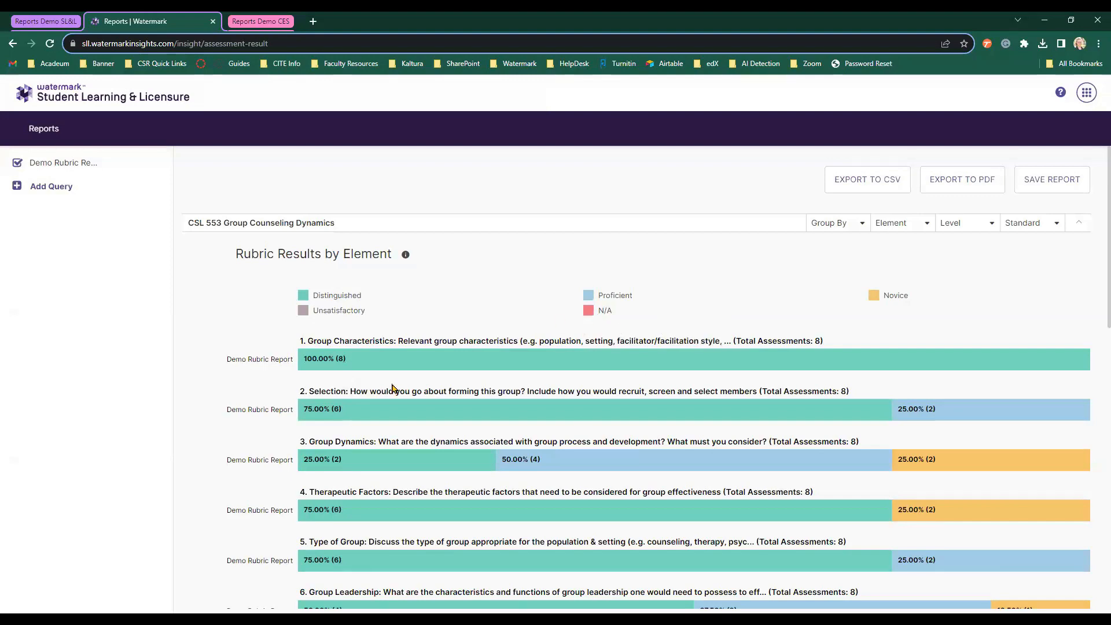
{"action": "scroll", "coordinate": [393, 387], "scroll_direction": "down", "scroll_amount": 4}
{"action": "scroll", "coordinate": [393, 386], "scroll_direction": "down", "scroll_amount": 5}
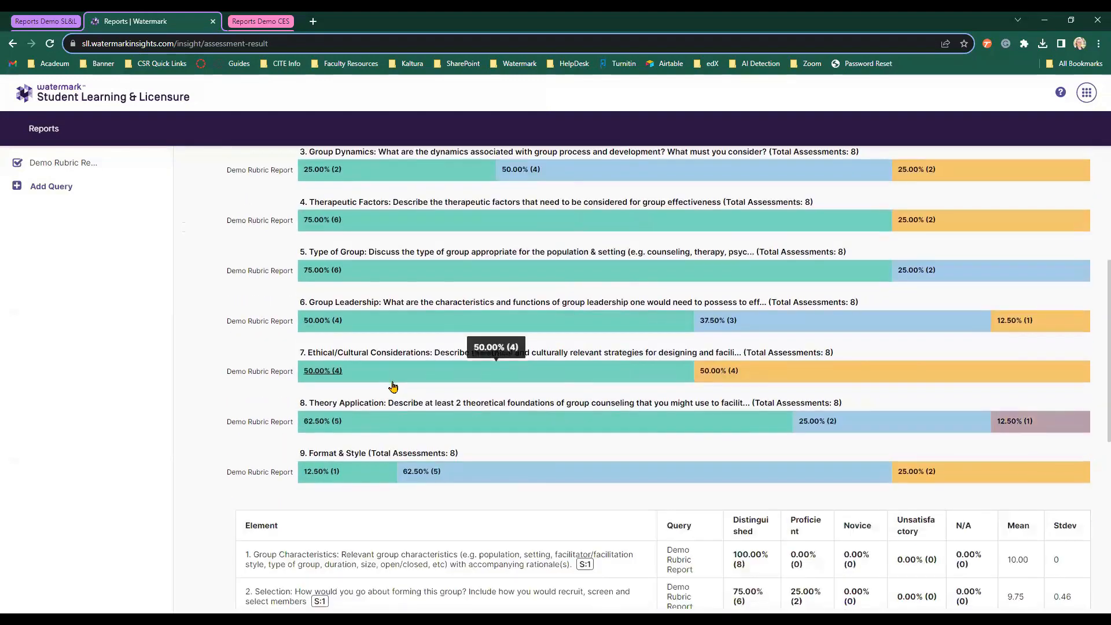
{"action": "scroll", "coordinate": [392, 381], "scroll_direction": "down", "scroll_amount": 3}
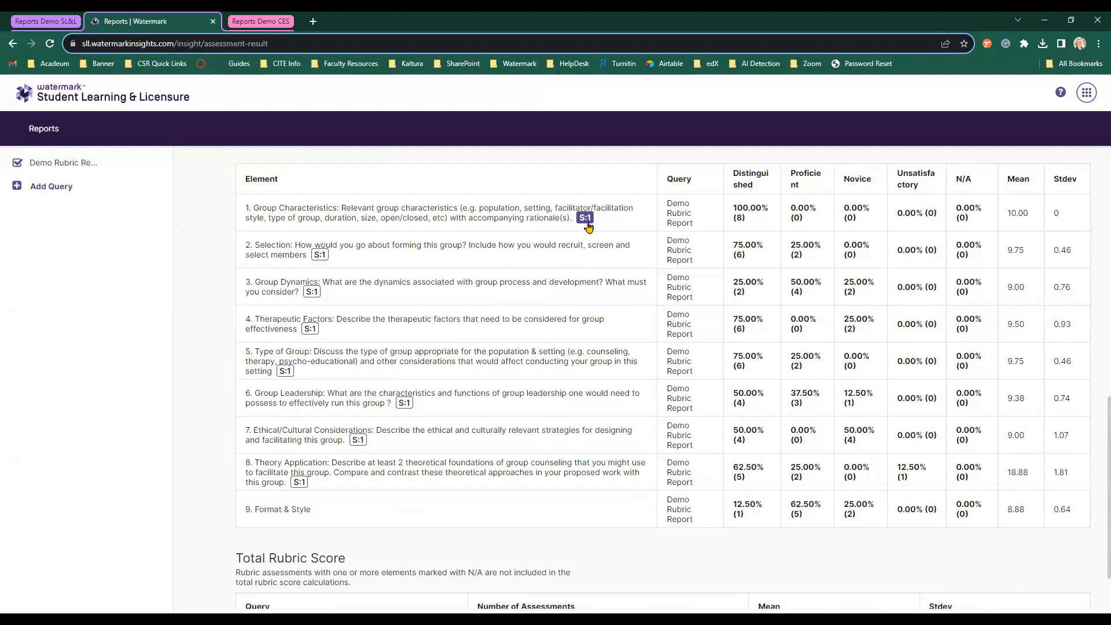
{"action": "scroll", "coordinate": [587, 226], "scroll_direction": "down", "scroll_amount": 1}
{"action": "scroll", "coordinate": [589, 226], "scroll_direction": "up", "scroll_amount": 2}
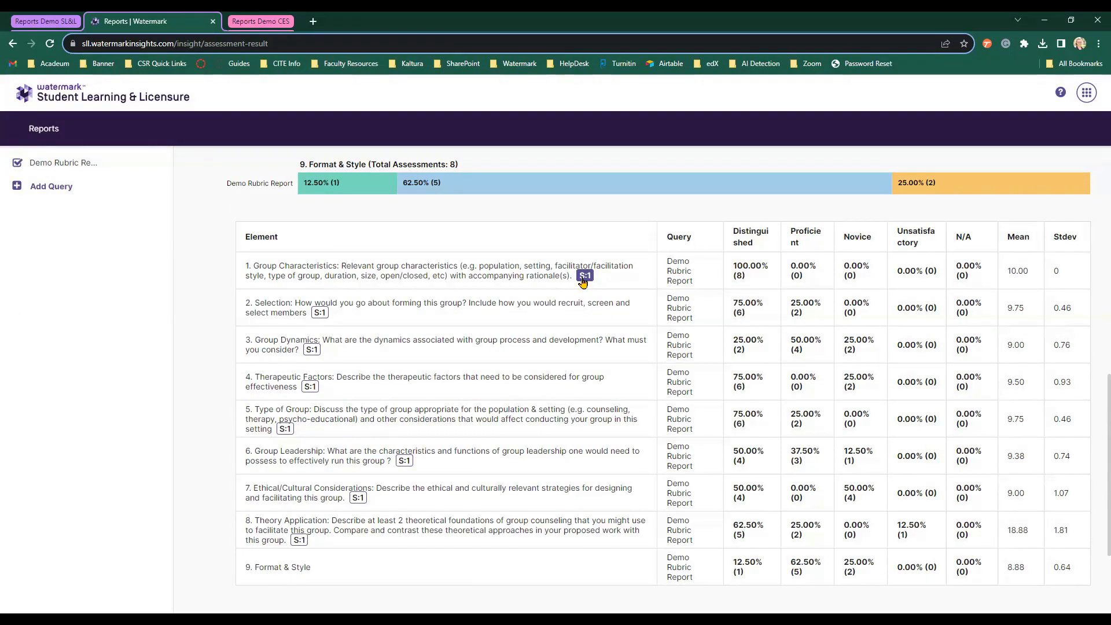
{"action": "scroll", "coordinate": [623, 366], "scroll_direction": "down", "scroll_amount": 1}
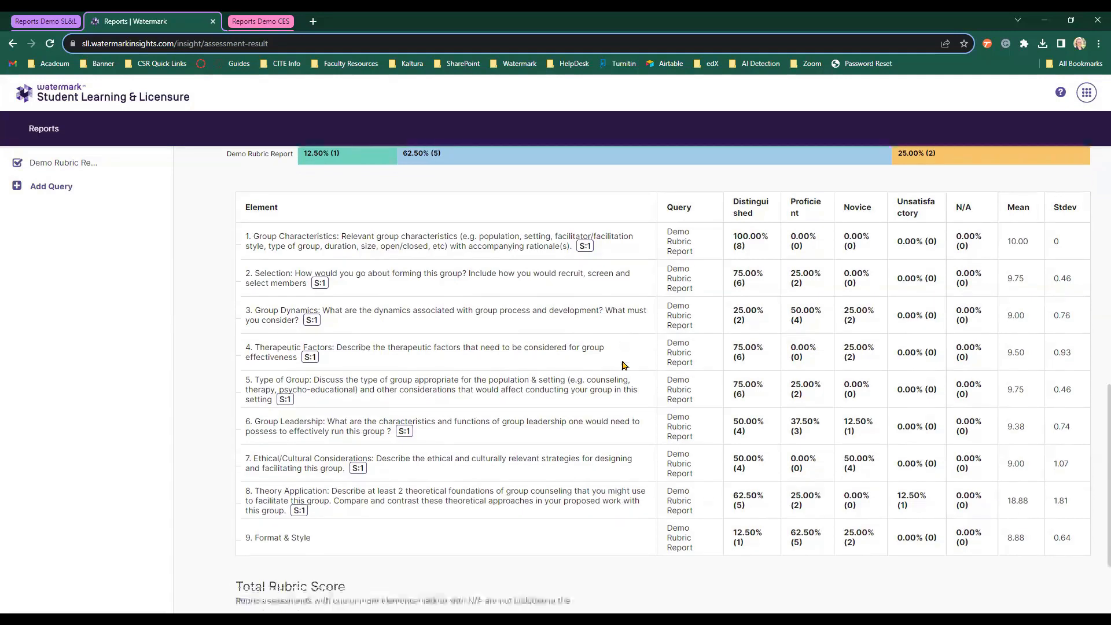
{"action": "scroll", "coordinate": [624, 366], "scroll_direction": "down", "scroll_amount": 3}
{"action": "scroll", "coordinate": [622, 366], "scroll_direction": "down", "scroll_amount": 1}
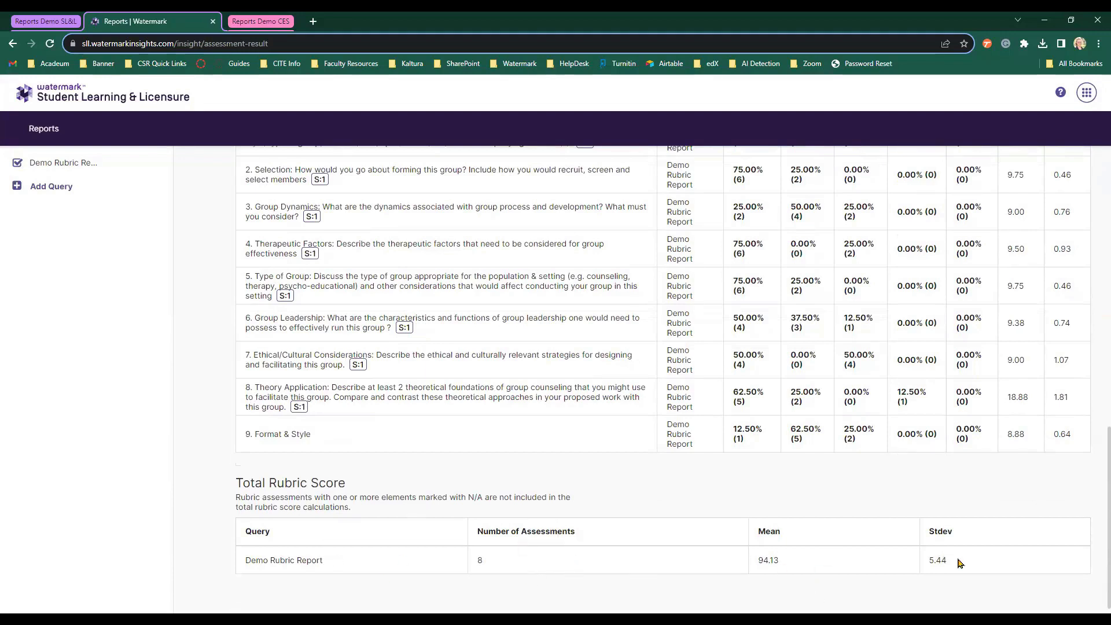
{"action": "scroll", "coordinate": [963, 552], "scroll_direction": "up", "scroll_amount": 12}
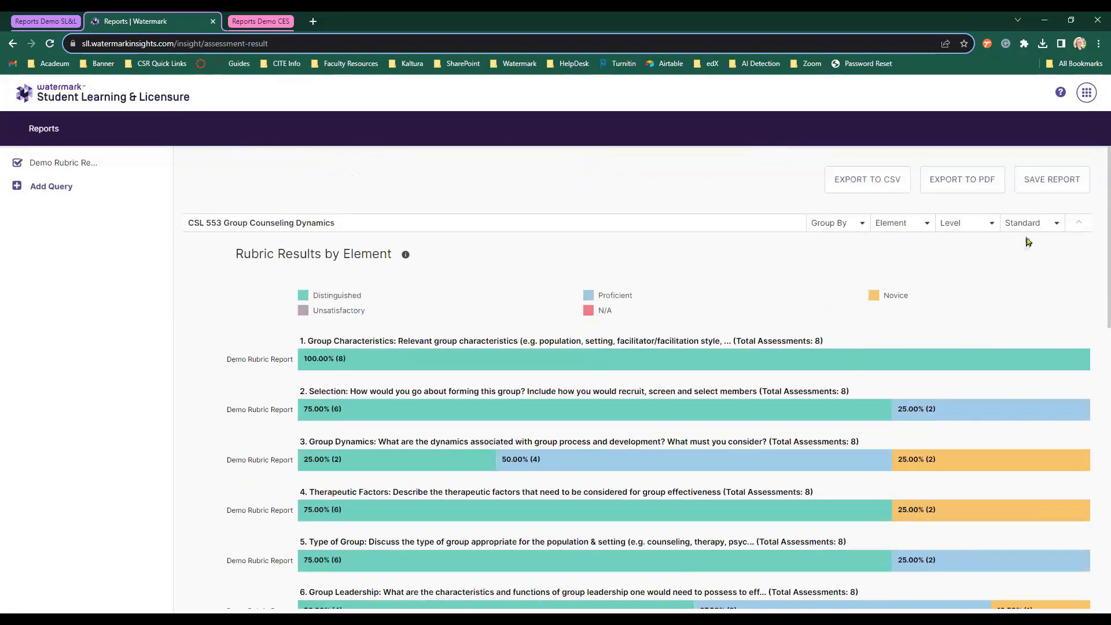
Filter the rubric results to Standard 2.F.6.c, then begin adding a comparison query.
{"action": "left_click", "coordinate": [1037, 230]}
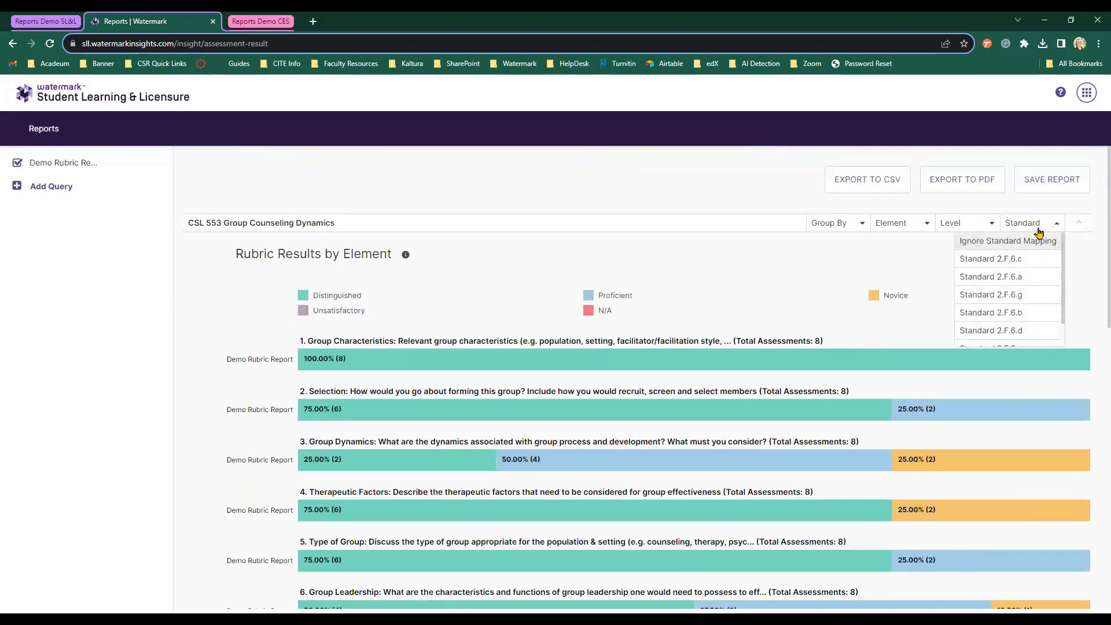
{"action": "left_click", "coordinate": [1001, 265]}
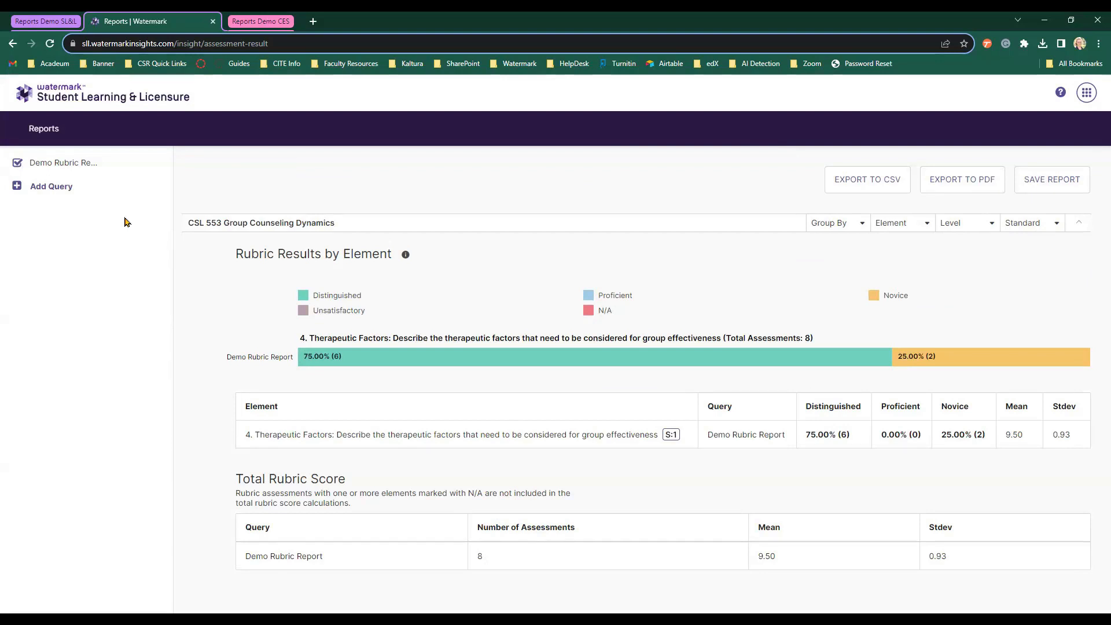
{"action": "left_click", "coordinate": [39, 194]}
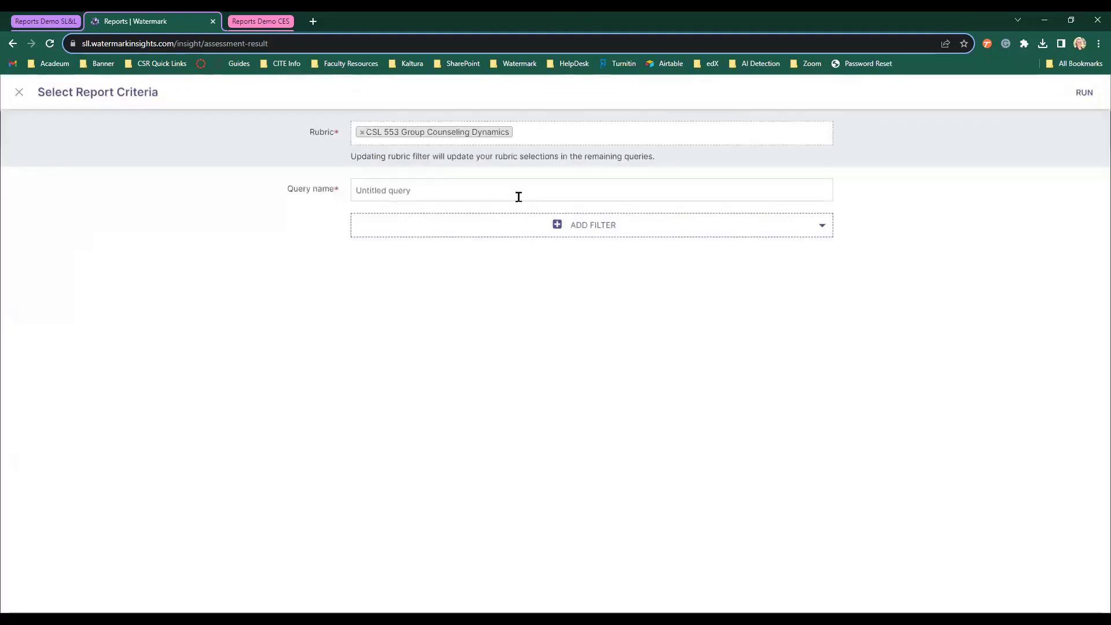
Name the new query 'Fall 2023' and give it a Fall 2023 Term filter.
{"action": "left_click", "coordinate": [519, 197]}
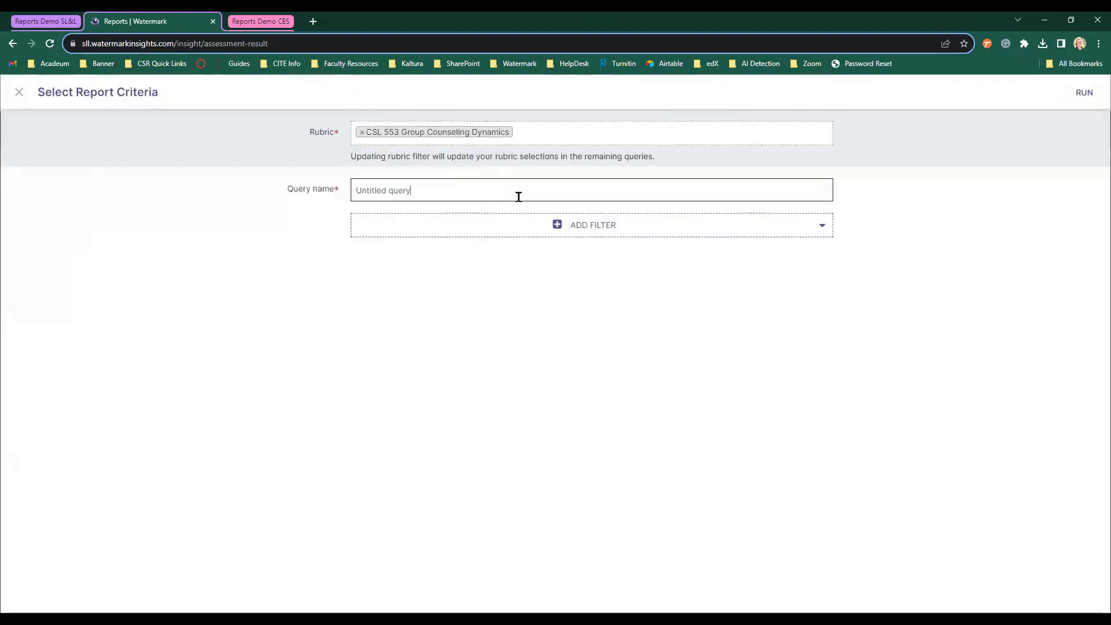
{"action": "key", "text": "BackSpace"}
{"action": "key", "text": "BackSpace"}
{"action": "key", "text": "BackSpace"}
{"action": "key", "text": "BackSpace"}
{"action": "key", "text": "BackSpace"}
{"action": "key", "text": "BackSpace"}
{"action": "key", "text": "BackSpace"}
{"action": "key", "text": "BackSpace"}
{"action": "key", "text": "BackSpace"}
{"action": "key", "text": "BackSpace"}
{"action": "key", "text": "BackSpace"}
{"action": "key", "text": "BackSpace"}
{"action": "key", "text": "BackSpace"}
{"action": "type", "text": "Fall 2023"}
{"action": "left_click", "coordinate": [643, 234]}
{"action": "left_click", "coordinate": [401, 280]}
{"action": "left_click", "coordinate": [402, 285]}
{"action": "type", "text": "fall"}
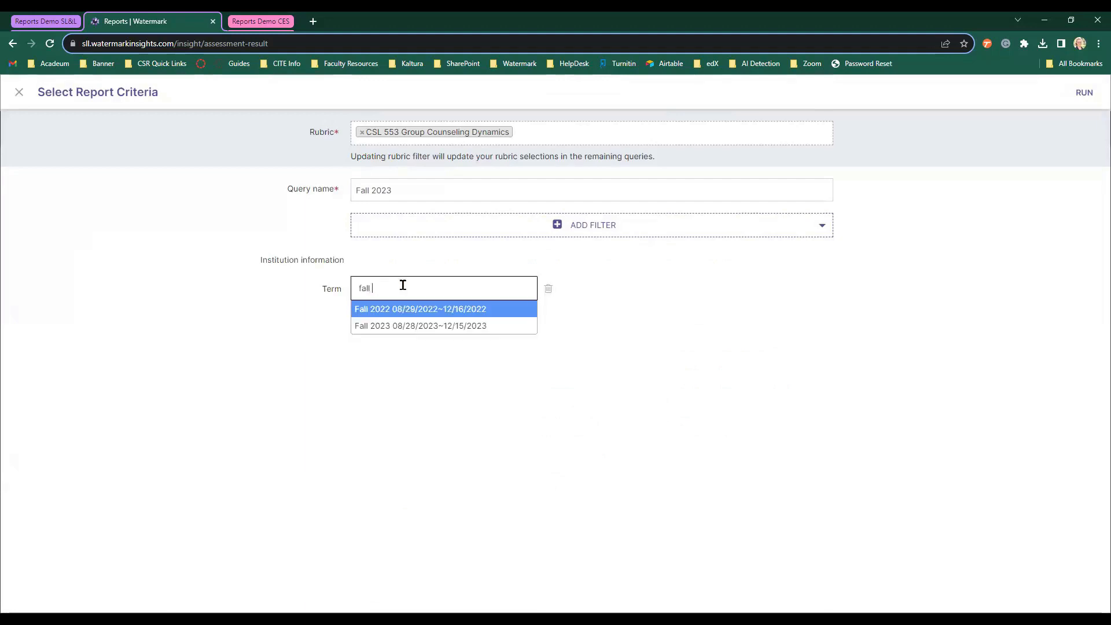
{"action": "left_click", "coordinate": [418, 325]}
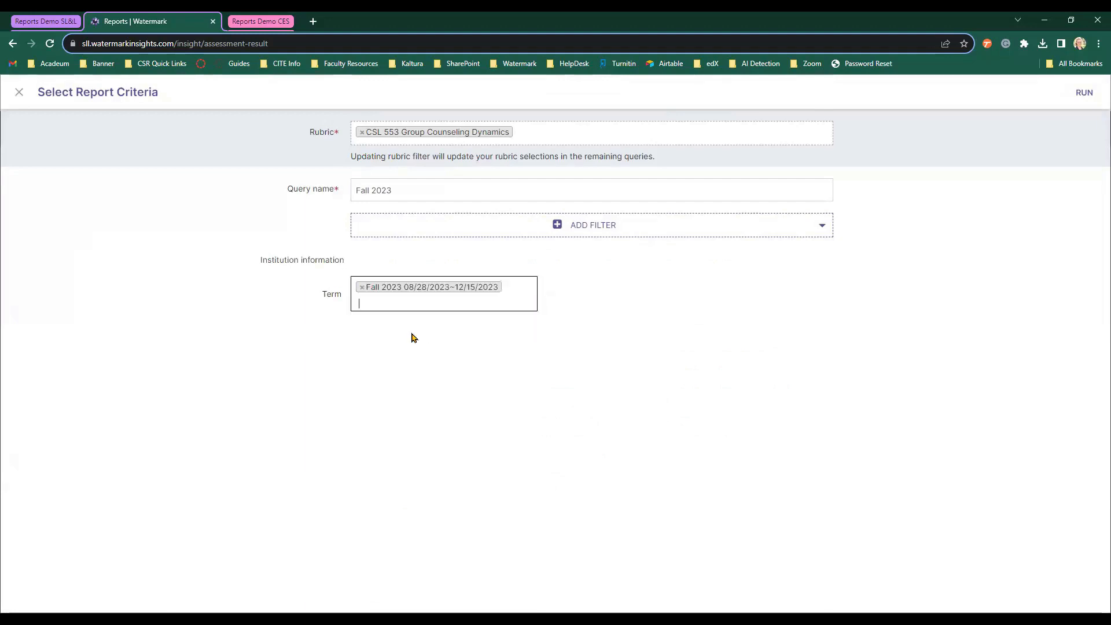
Add a Course filter set to All and run both queries.
{"action": "left_click", "coordinate": [605, 226]}
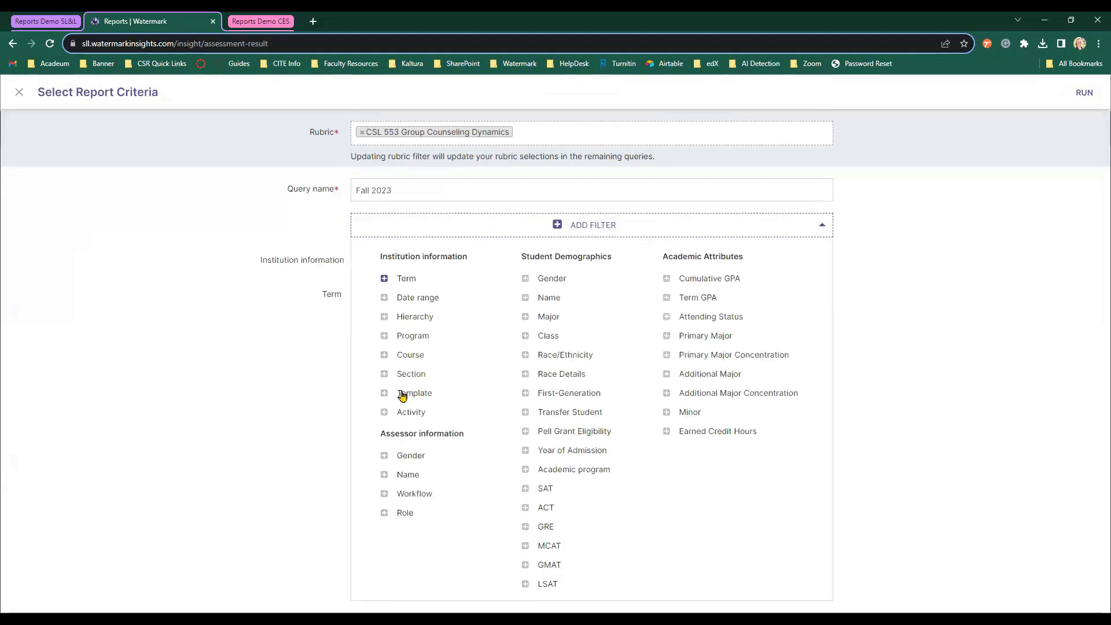
{"action": "left_click", "coordinate": [395, 355]}
{"action": "left_click", "coordinate": [729, 302]}
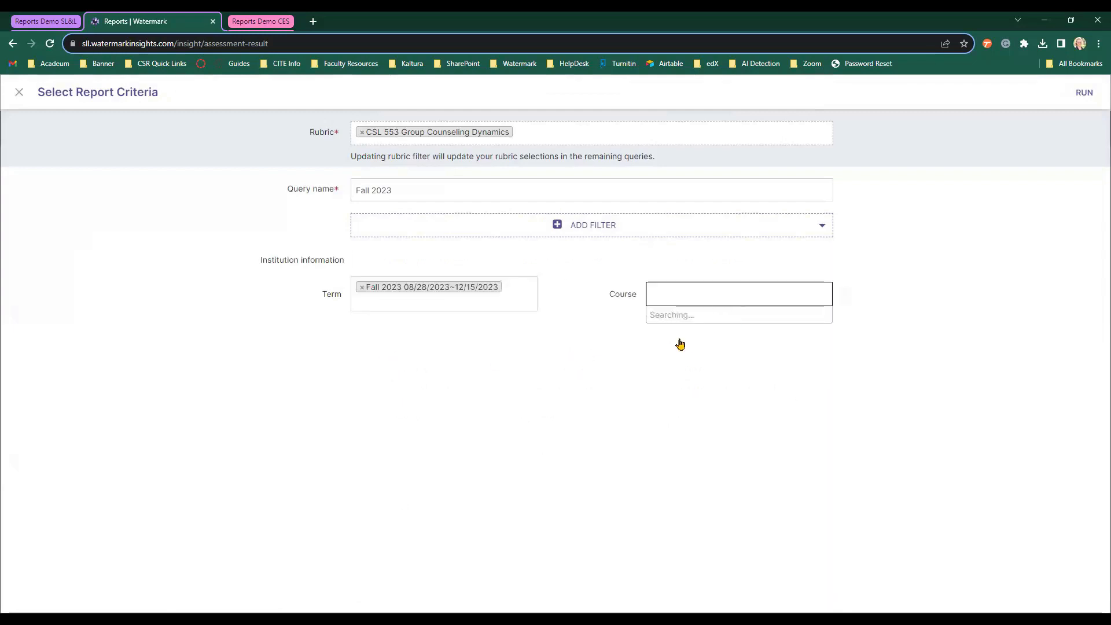
{"action": "left_click", "coordinate": [698, 314]}
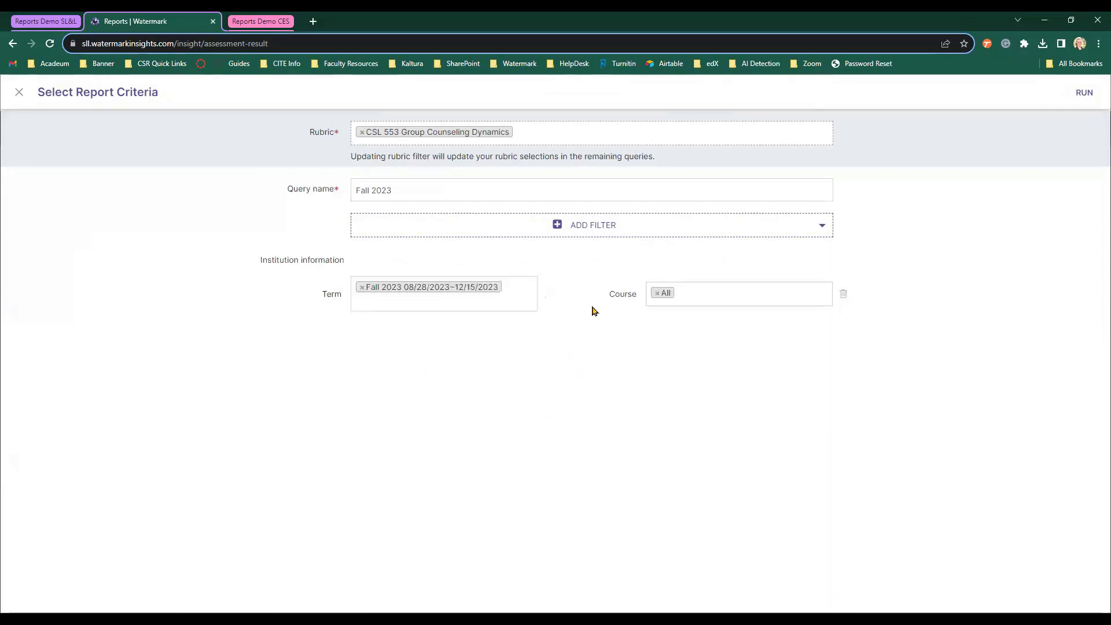
{"action": "left_click", "coordinate": [1082, 101]}
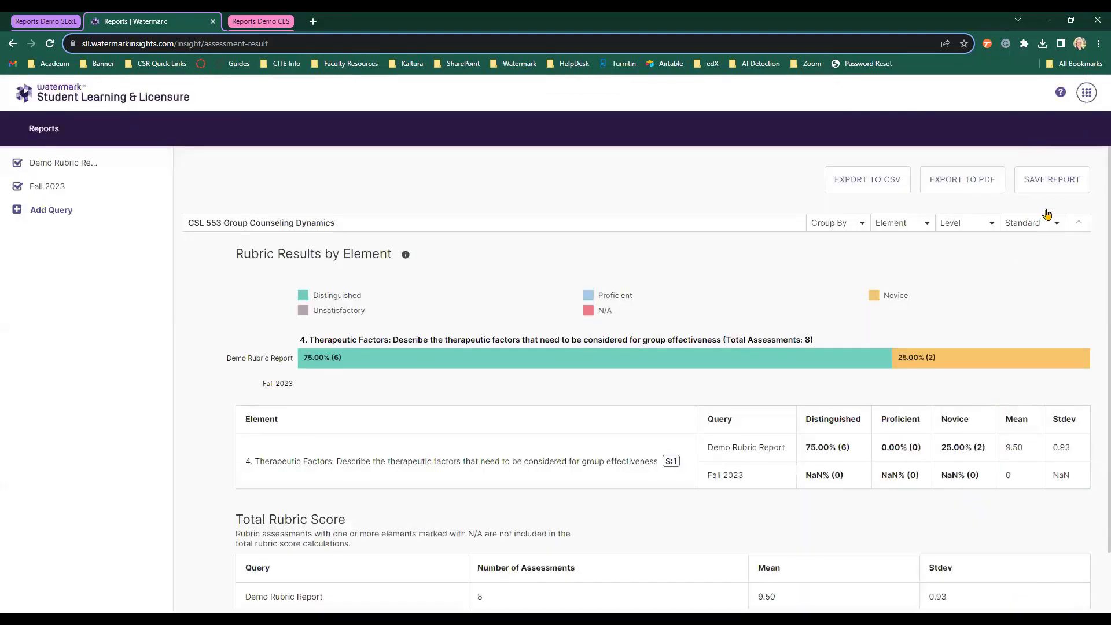
Browse the Standard dropdown's mappings, from Ignore Standard Mapping through the Standard 2.F.6 items.
{"action": "left_click", "coordinate": [1029, 228]}
{"action": "scroll", "coordinate": [1030, 257], "scroll_direction": "down", "scroll_amount": 5}
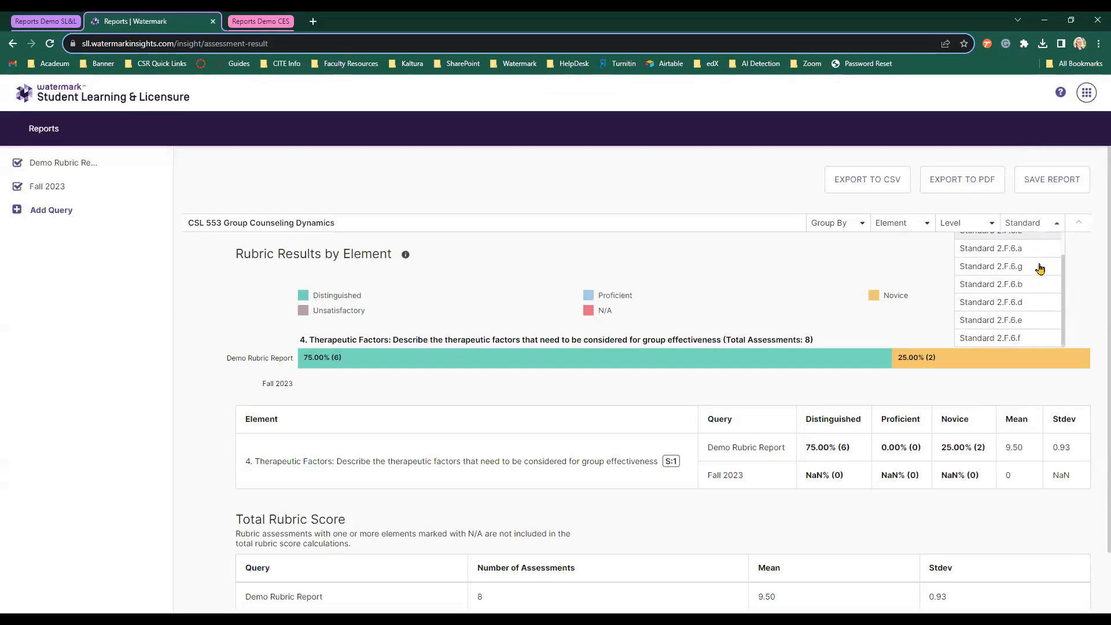
{"action": "scroll", "coordinate": [1040, 268], "scroll_direction": "up", "scroll_amount": 3}
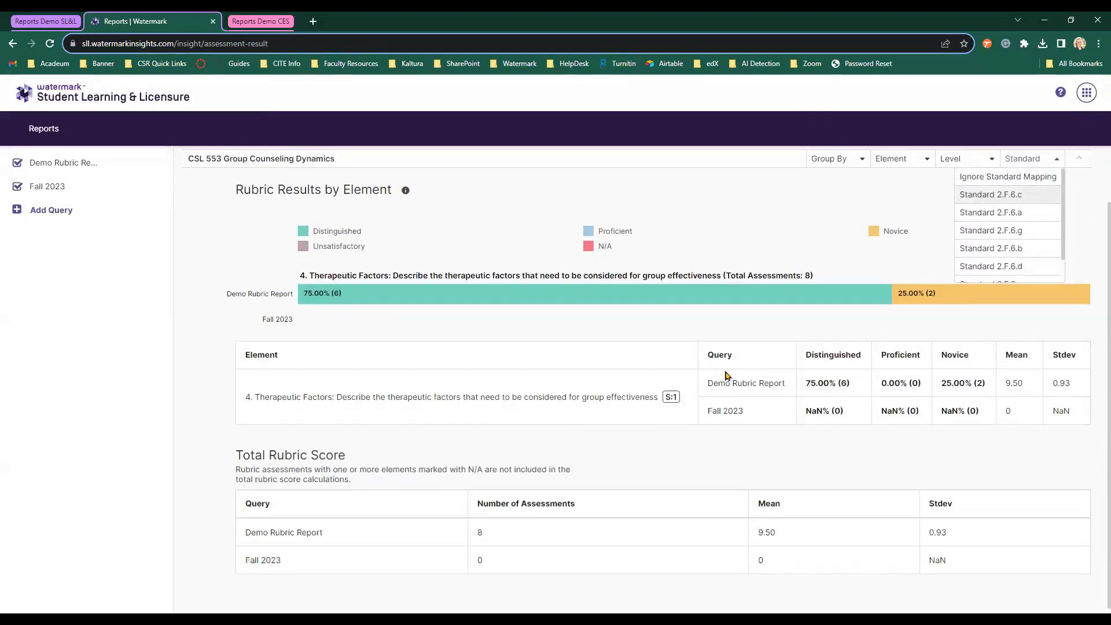
{"action": "scroll", "coordinate": [727, 374], "scroll_direction": "up", "scroll_amount": 1}
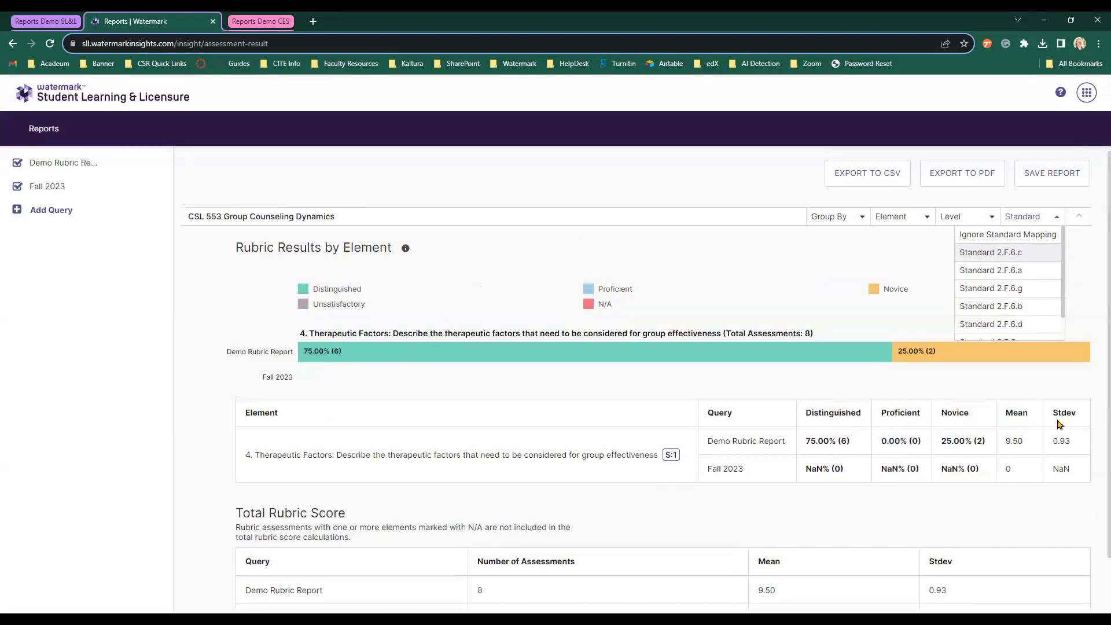
{"action": "scroll", "coordinate": [1058, 424], "scroll_direction": "down", "scroll_amount": 1}
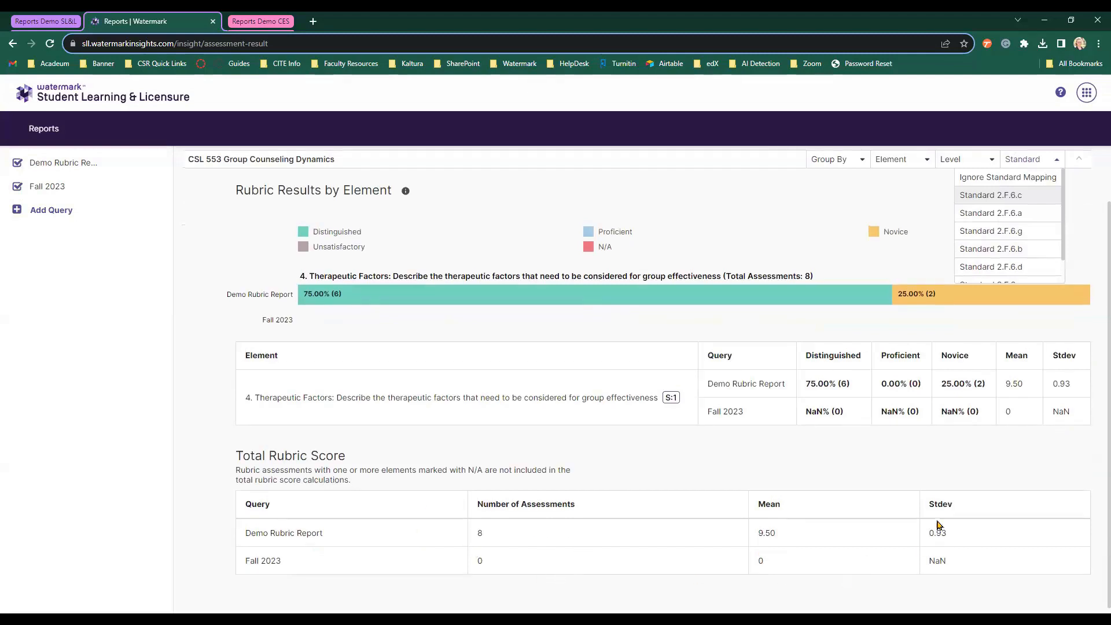
{"action": "scroll", "coordinate": [938, 525], "scroll_direction": "up", "scroll_amount": 1}
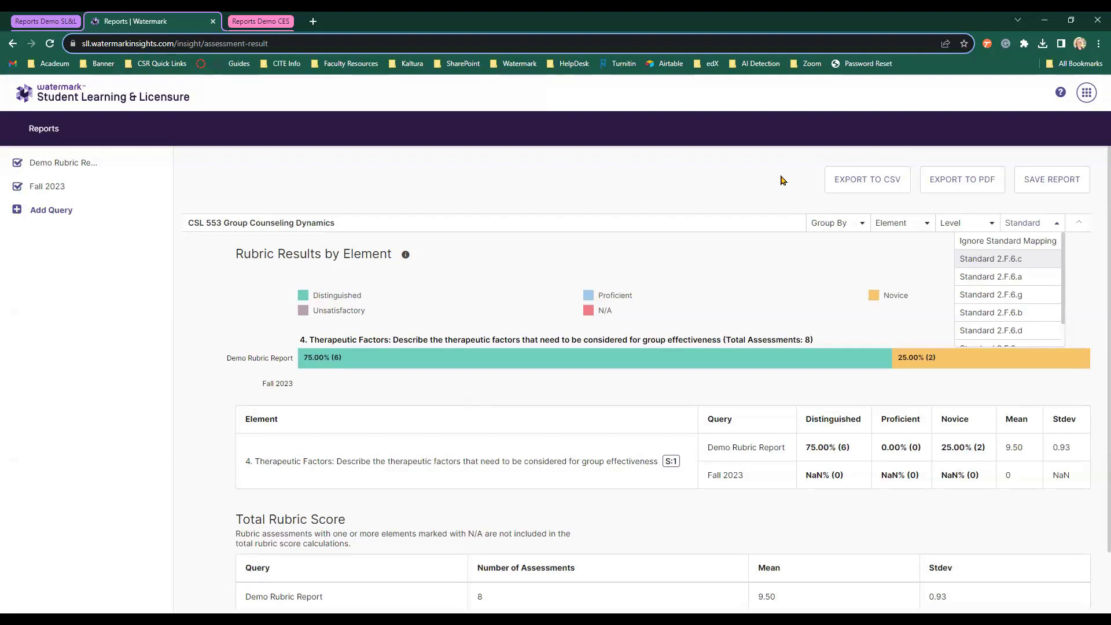
{"action": "left_click", "coordinate": [889, 195]}
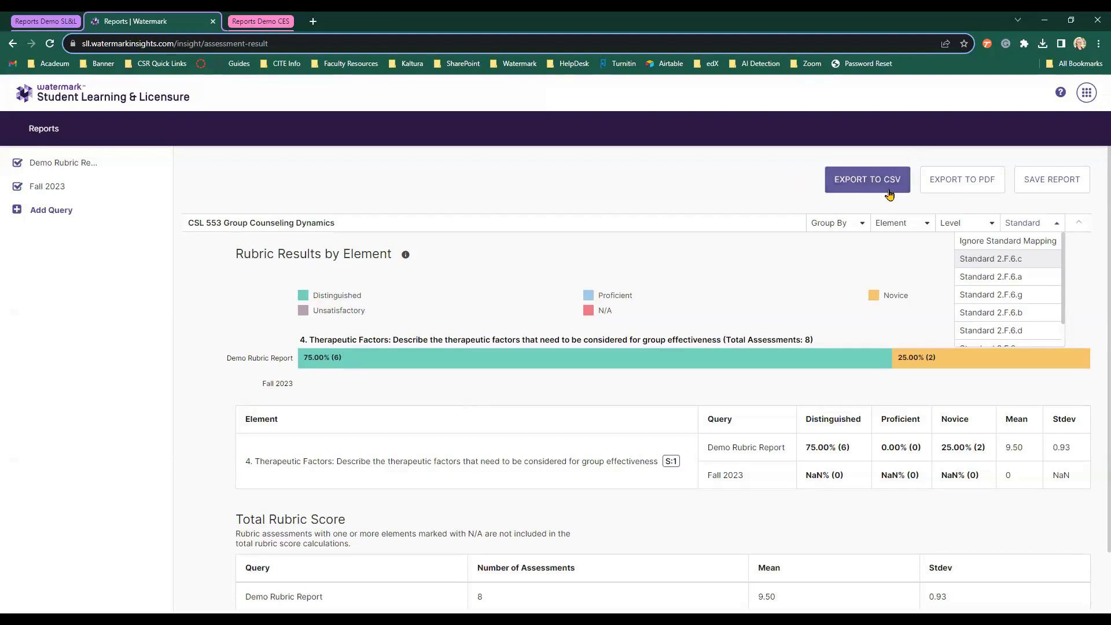
{"action": "left_click", "coordinate": [930, 193]}
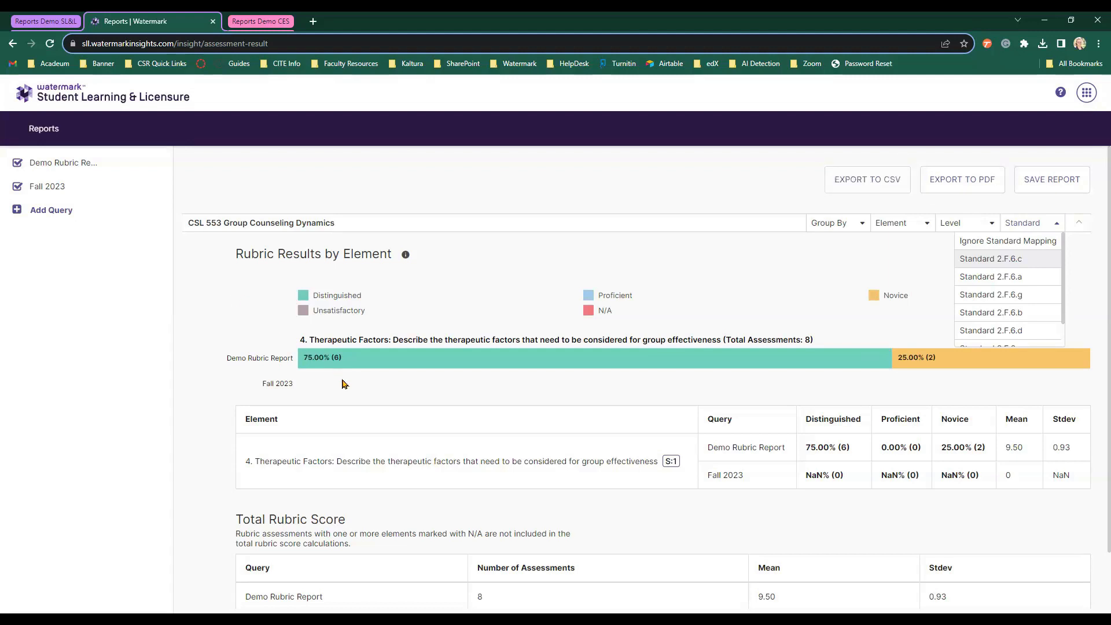
Check the Demo Rubric Report bar's value, then close the Standard dropdown.
{"action": "mouse_move", "coordinate": [307, 363]}
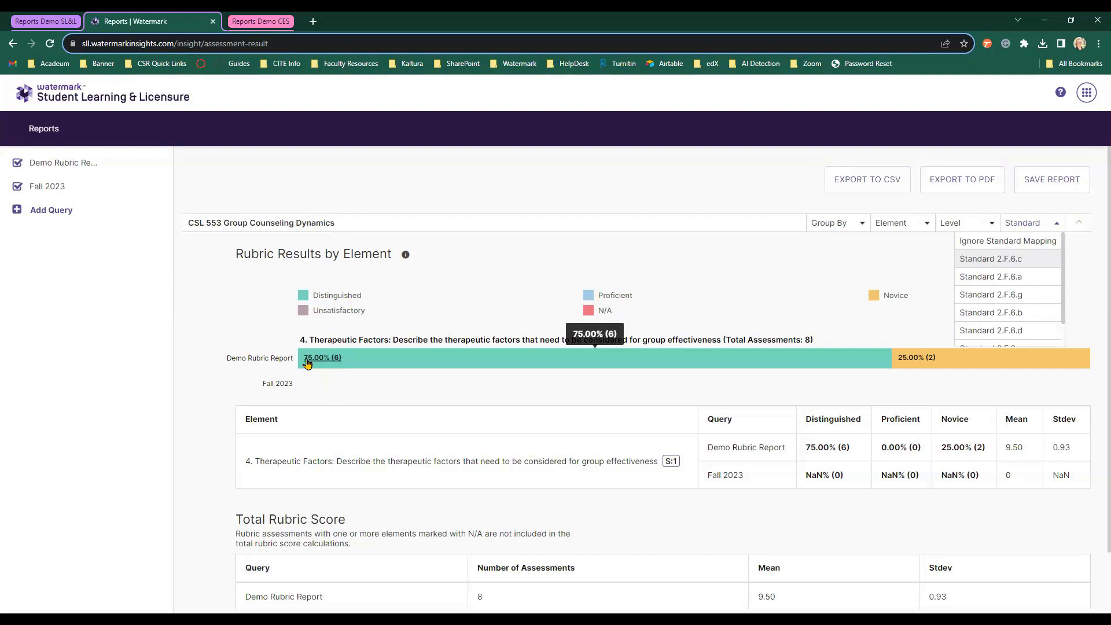
{"action": "left_click", "coordinate": [202, 316]}
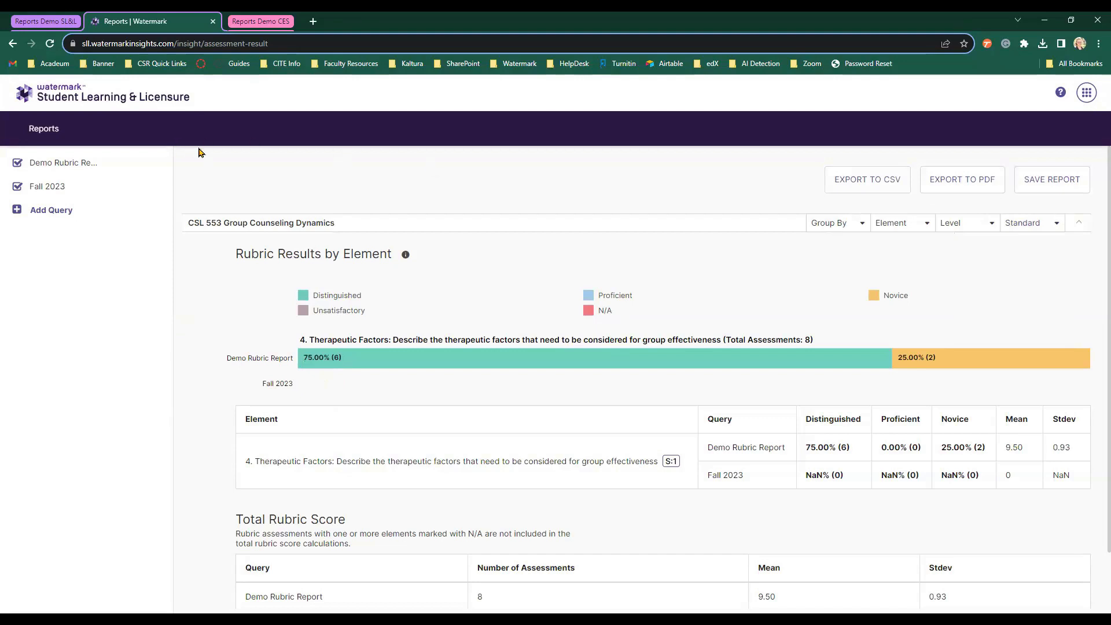
Return to Reports and start a new Standards Report from Create New Report.
{"action": "left_click", "coordinate": [60, 131]}
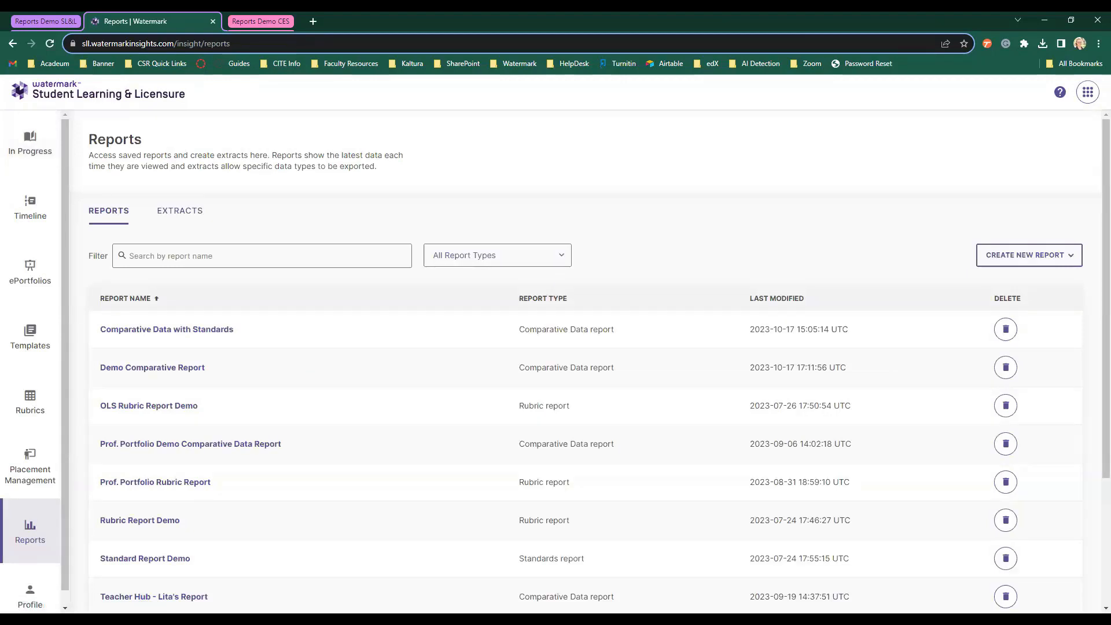
{"action": "left_click", "coordinate": [1060, 262]}
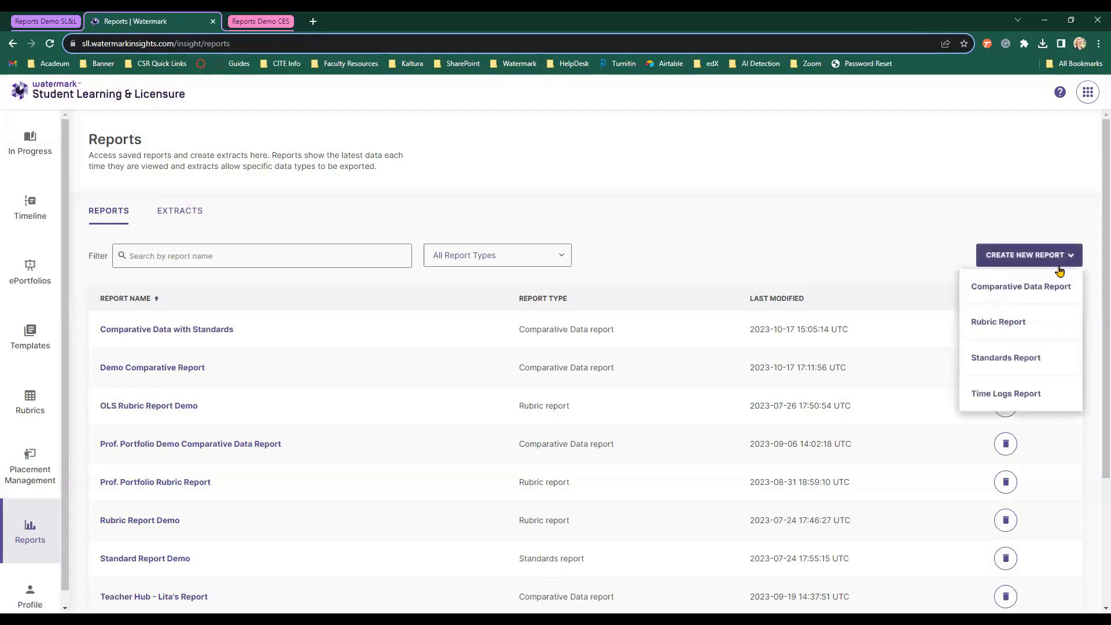
{"action": "left_click", "coordinate": [1064, 363]}
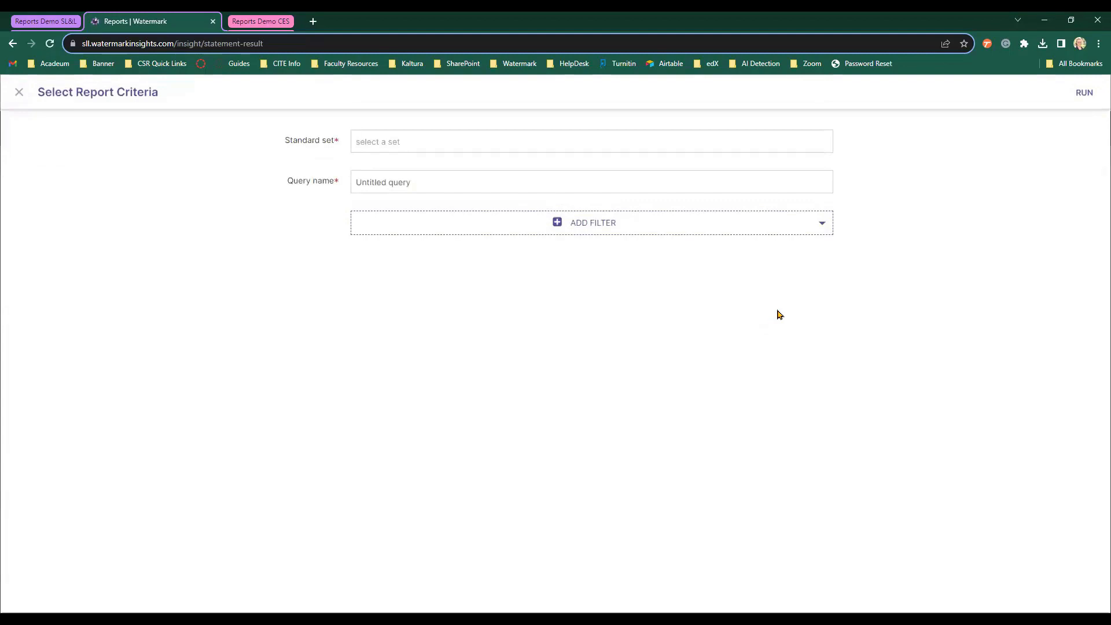
Choose the 2016 CACREP Standards set and name the query 'Standards Report Demo - 10/17/23'.
{"action": "left_click", "coordinate": [480, 138]}
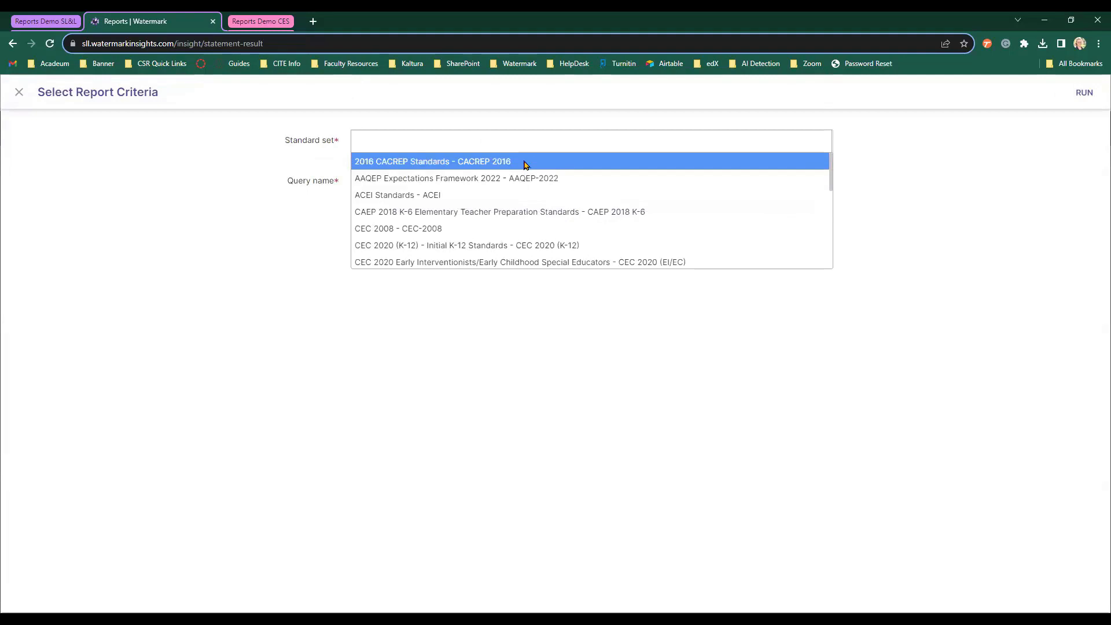
{"action": "left_click", "coordinate": [524, 165]}
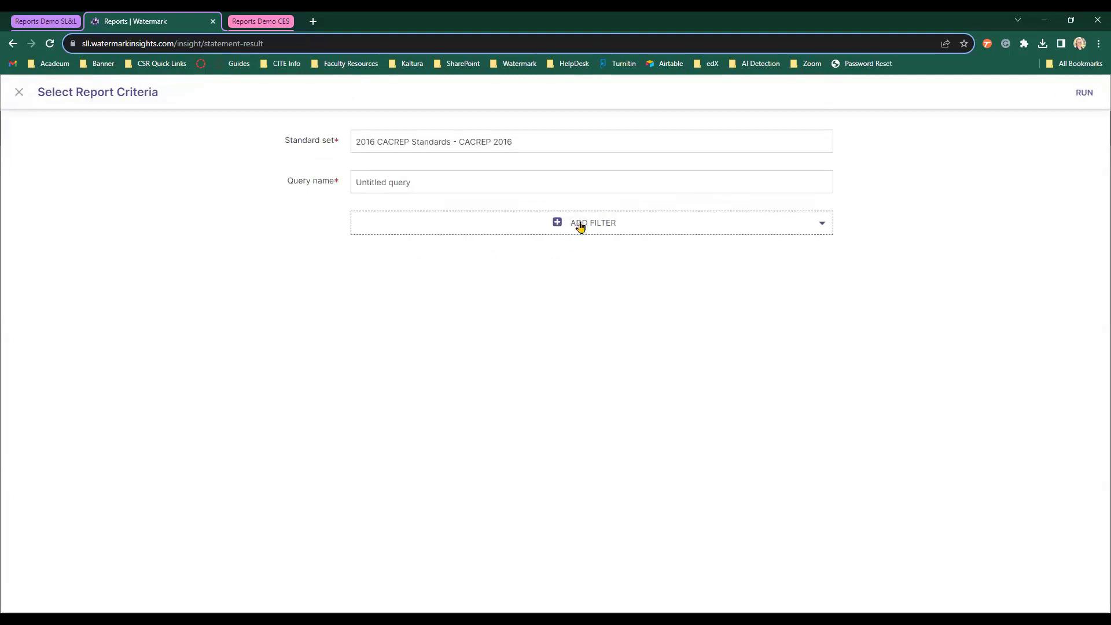
{"action": "left_click", "coordinate": [485, 185]}
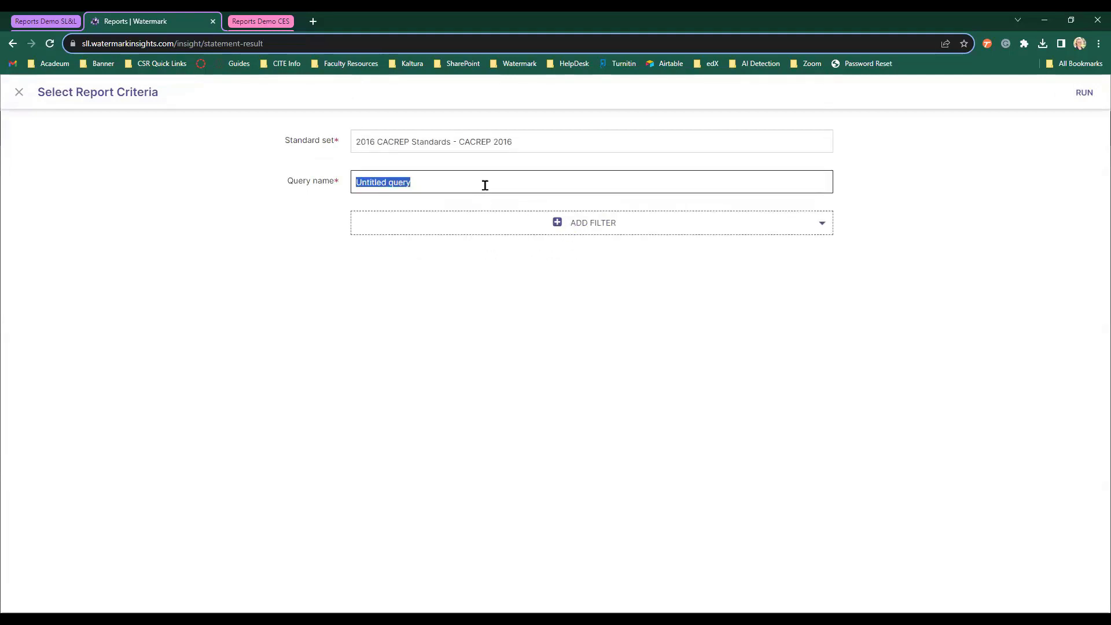
{"action": "type", "text": "Standards "}
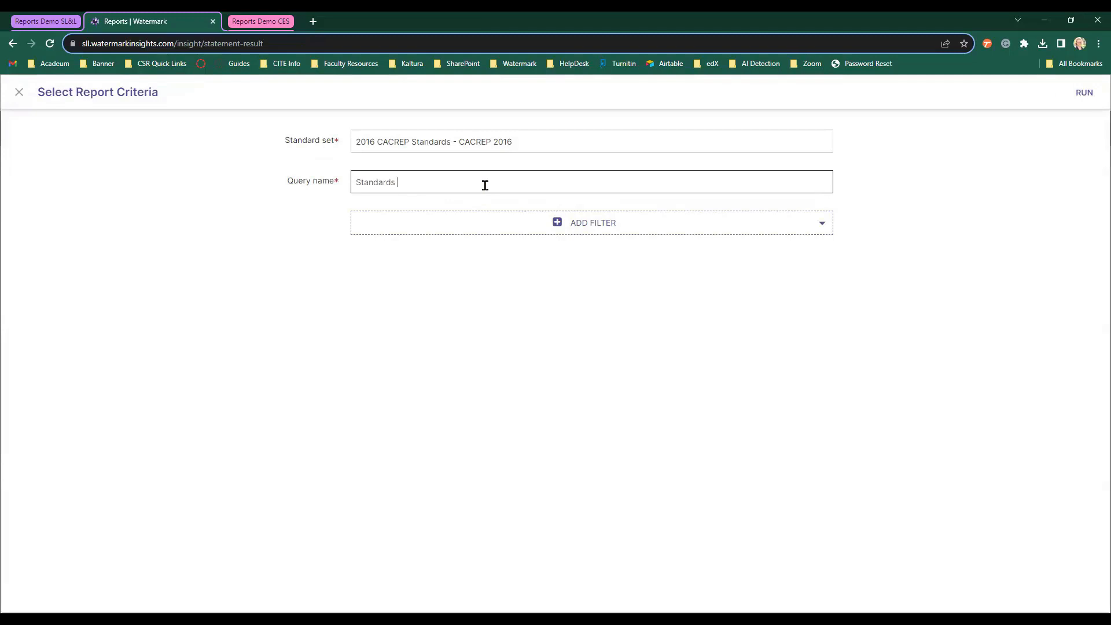
{"action": "type", "text": "Report Demo - 10/17/23"}
Add a Term filter for Fall 2023 and a Course filter with all courses, then close the form.
{"action": "left_click", "coordinate": [586, 232]}
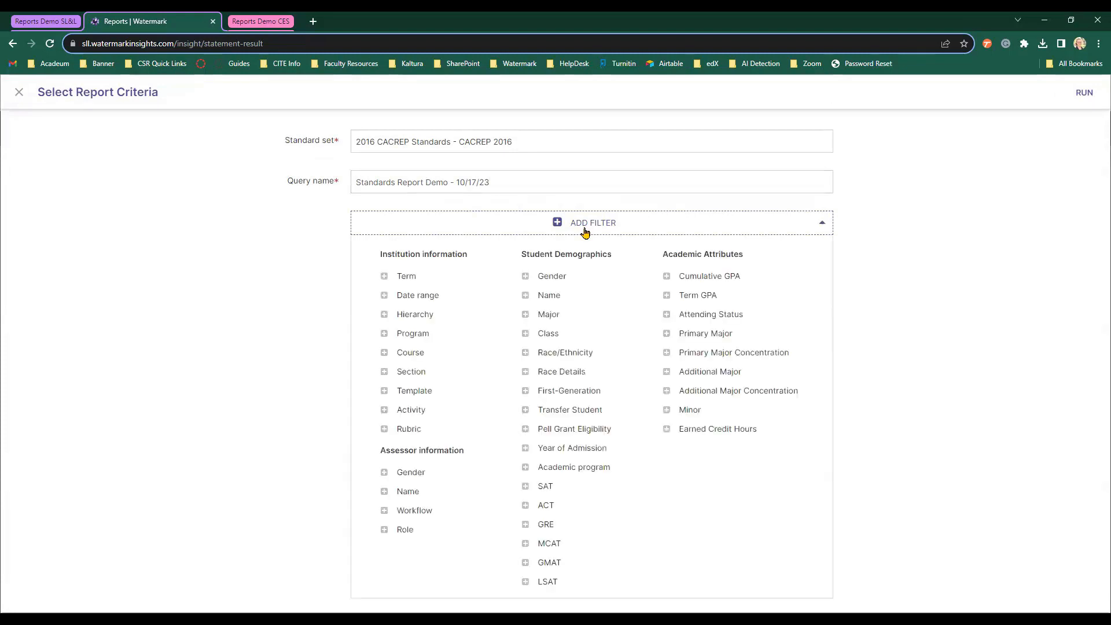
{"action": "left_click", "coordinate": [382, 280]}
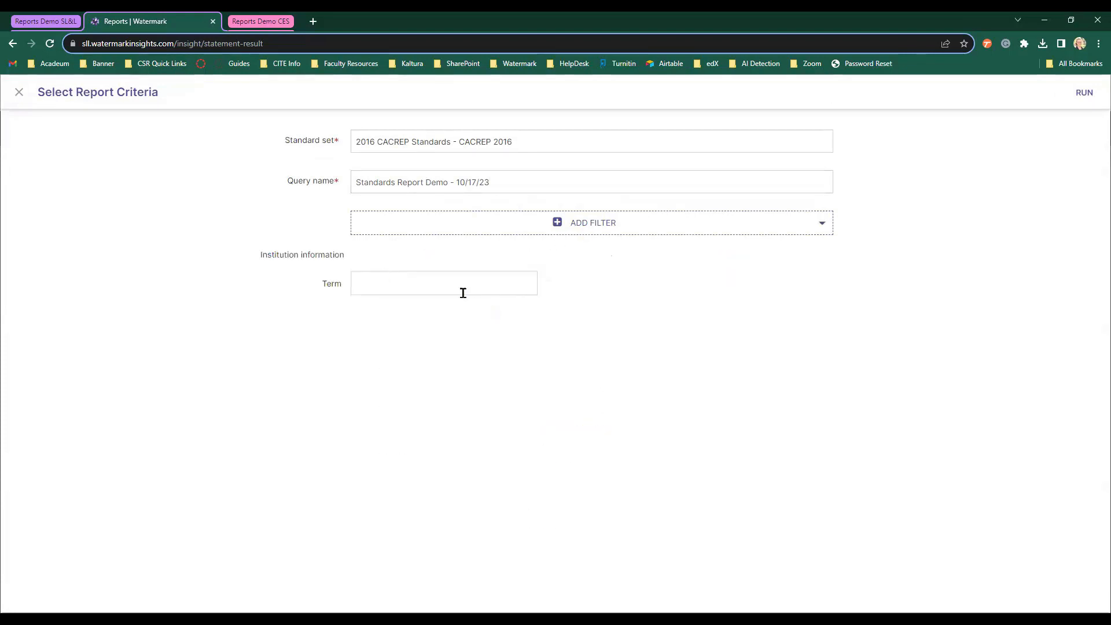
{"action": "left_click", "coordinate": [418, 276]}
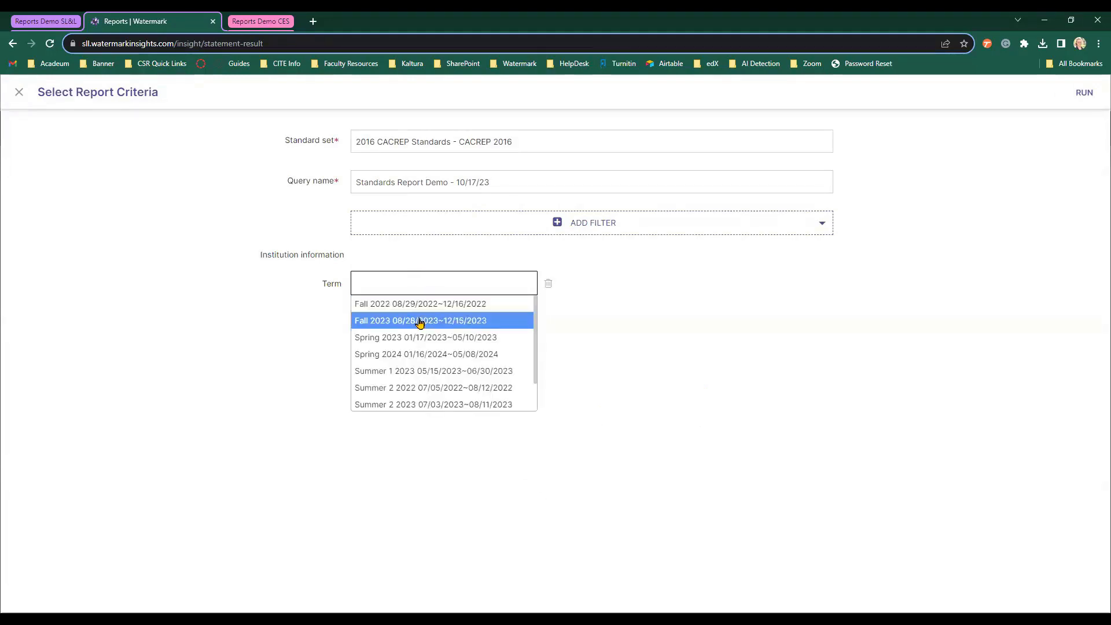
{"action": "left_click", "coordinate": [394, 326]}
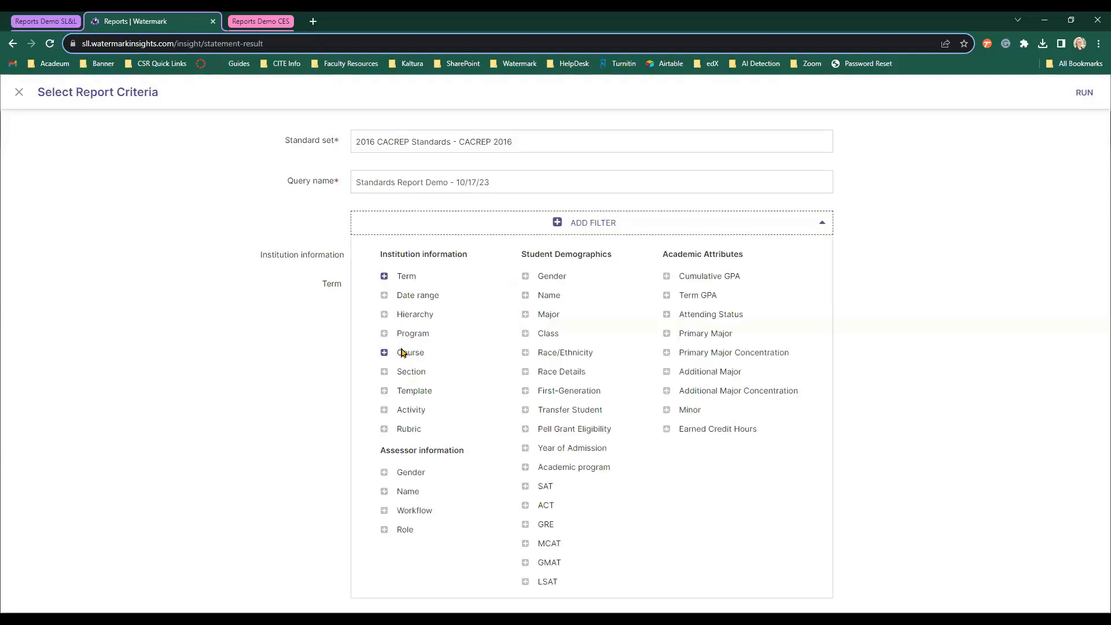
{"action": "left_click", "coordinate": [404, 353]}
{"action": "left_click", "coordinate": [711, 278]}
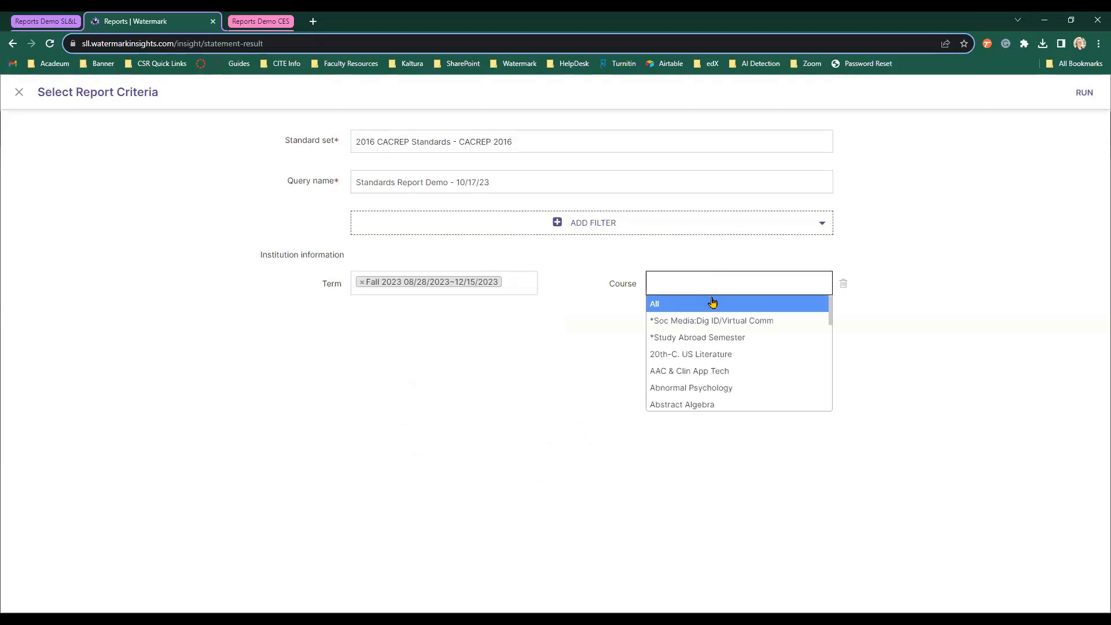
{"action": "left_click", "coordinate": [702, 301]}
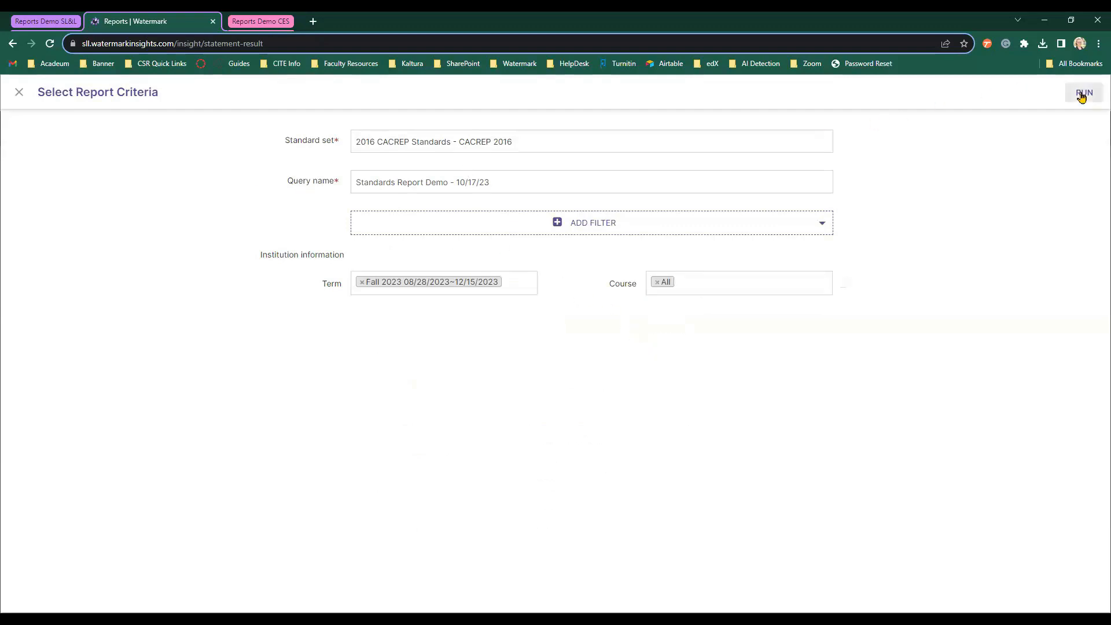
{"action": "left_click", "coordinate": [19, 94]}
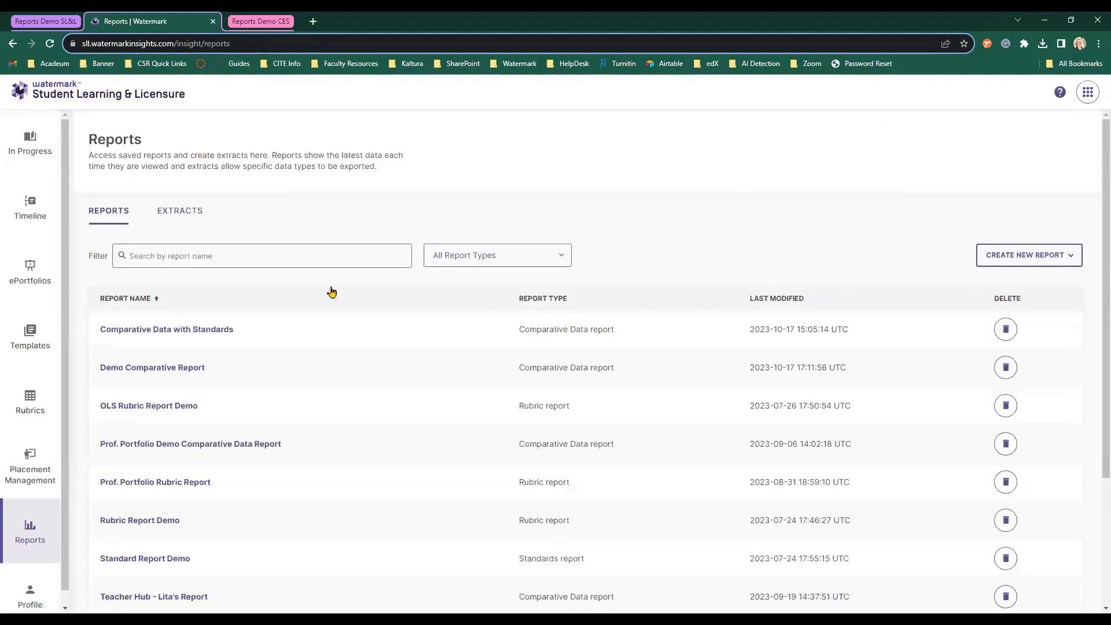
Open the saved Standard Report Demo from the Reports list.
{"action": "left_click", "coordinate": [161, 559]}
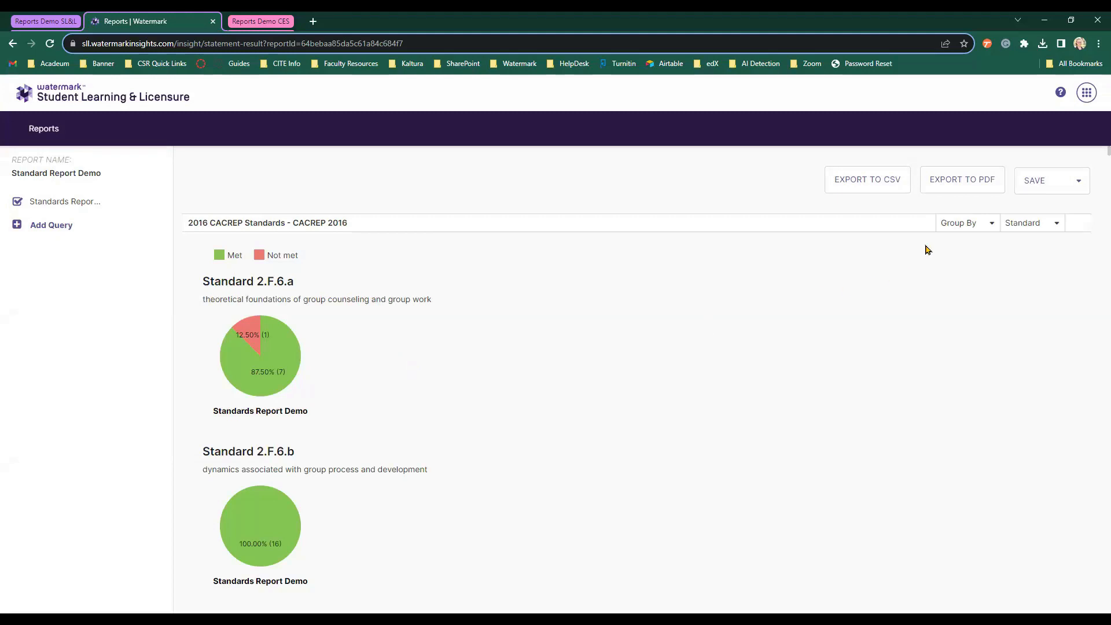
Point out CSV and PDF export, toggle Standard 1.CC on and off, and return to Reports.
{"action": "left_click", "coordinate": [895, 191]}
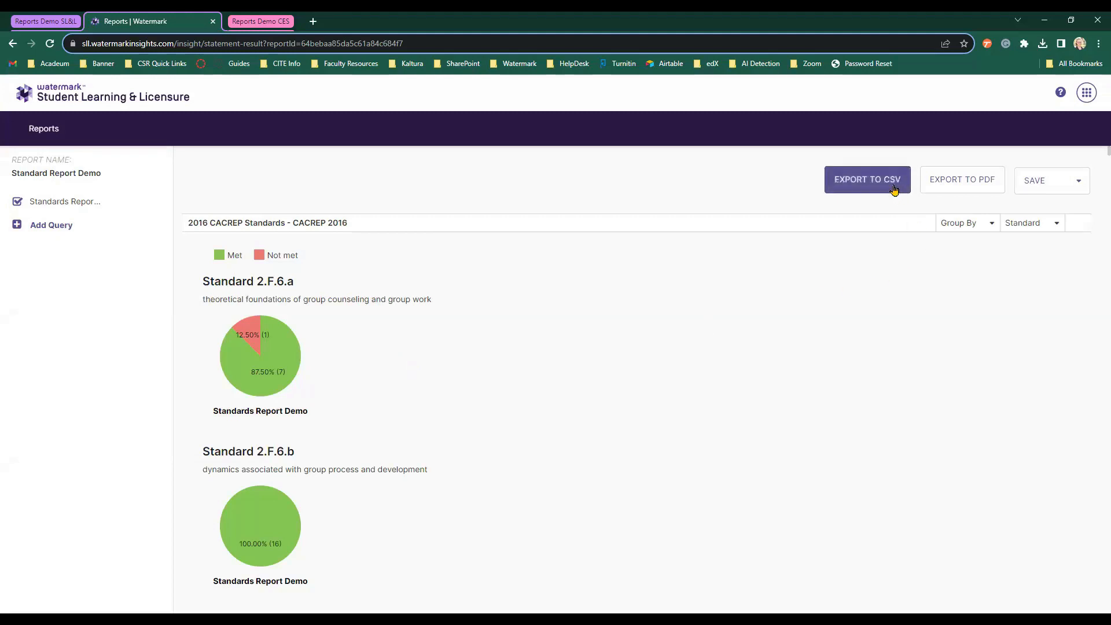
{"action": "left_click", "coordinate": [932, 186]}
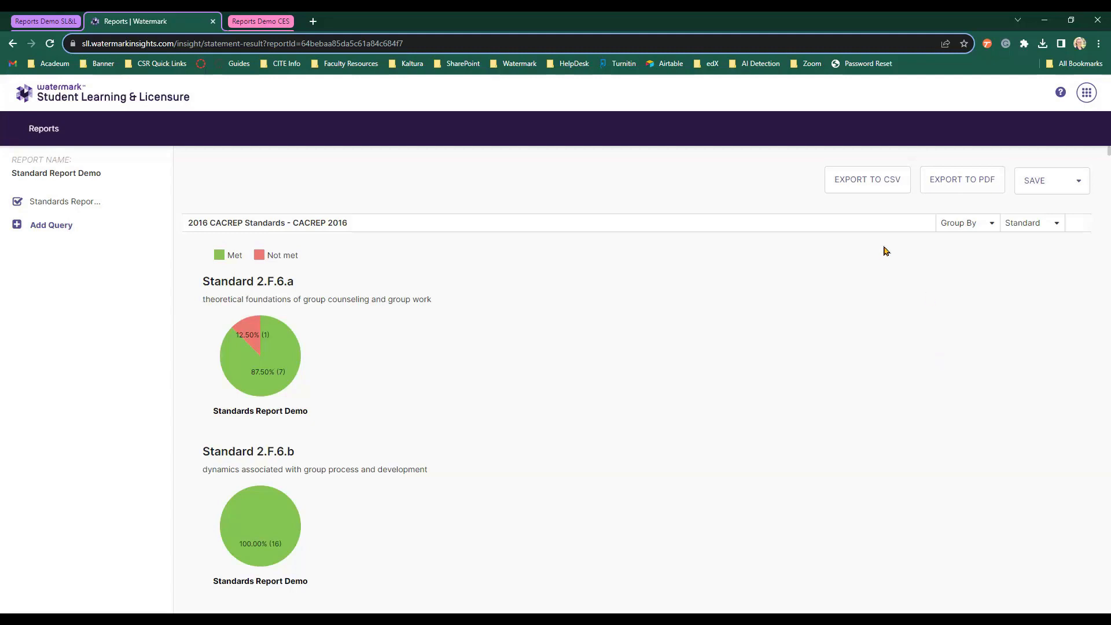
{"action": "left_click", "coordinate": [1038, 234]}
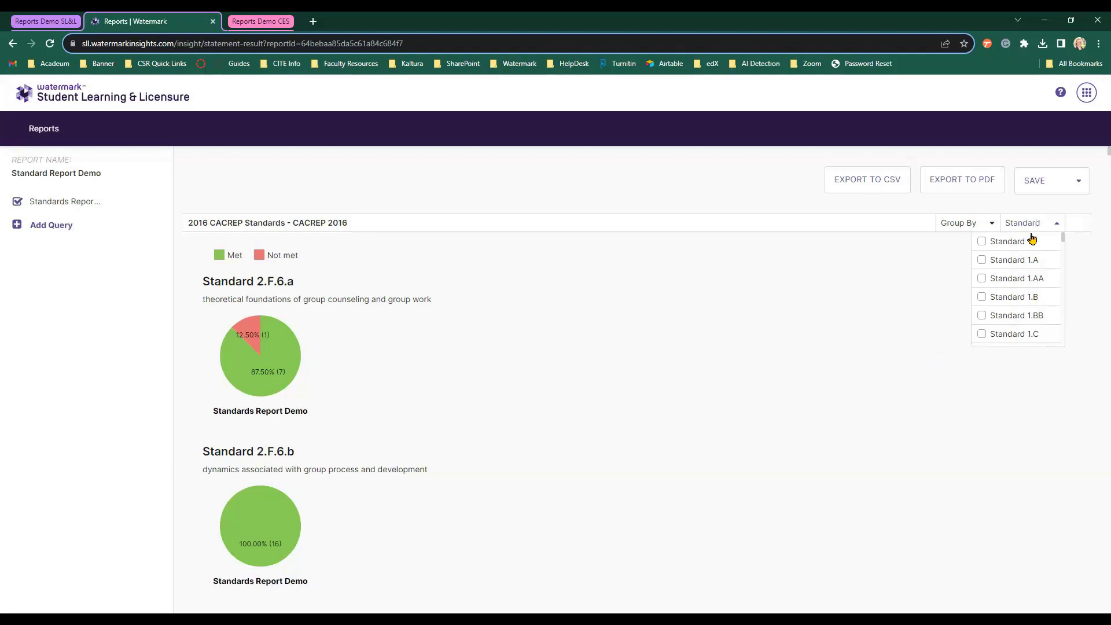
{"action": "scroll", "coordinate": [1031, 264], "scroll_direction": "down", "scroll_amount": 1}
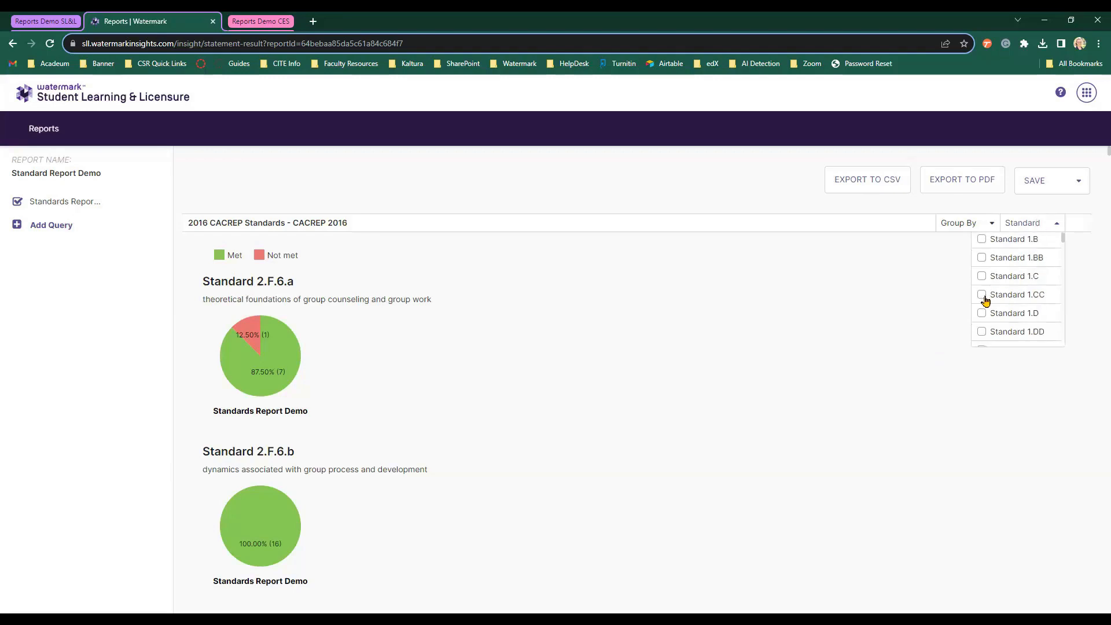
{"action": "left_click", "coordinate": [984, 298]}
{"action": "left_click", "coordinate": [982, 297]}
{"action": "left_click", "coordinate": [915, 348]}
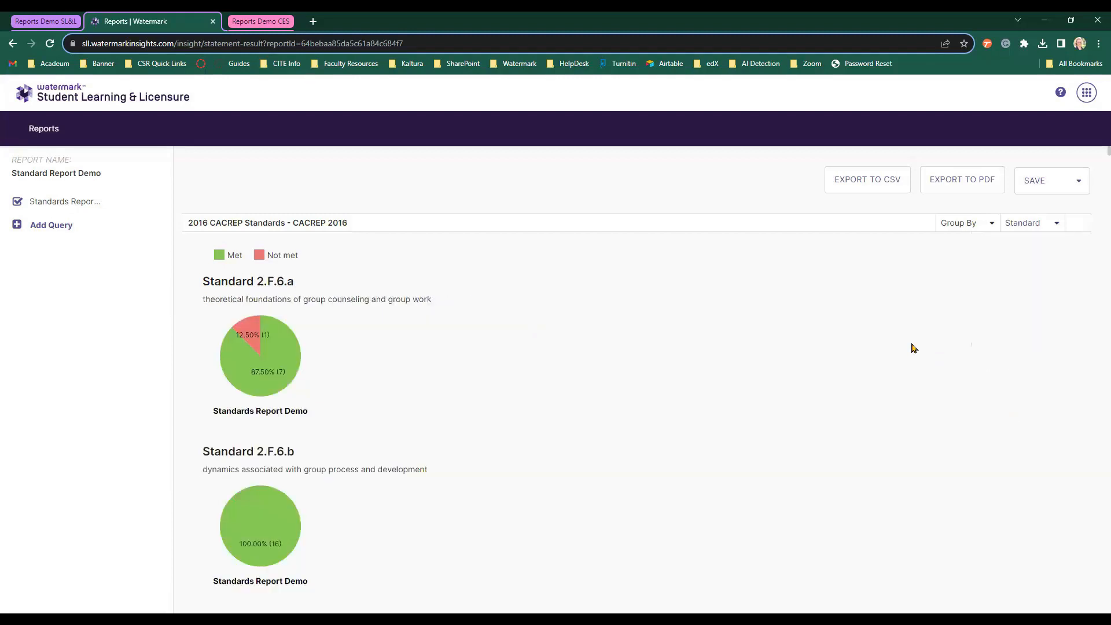
{"action": "left_click", "coordinate": [41, 126]}
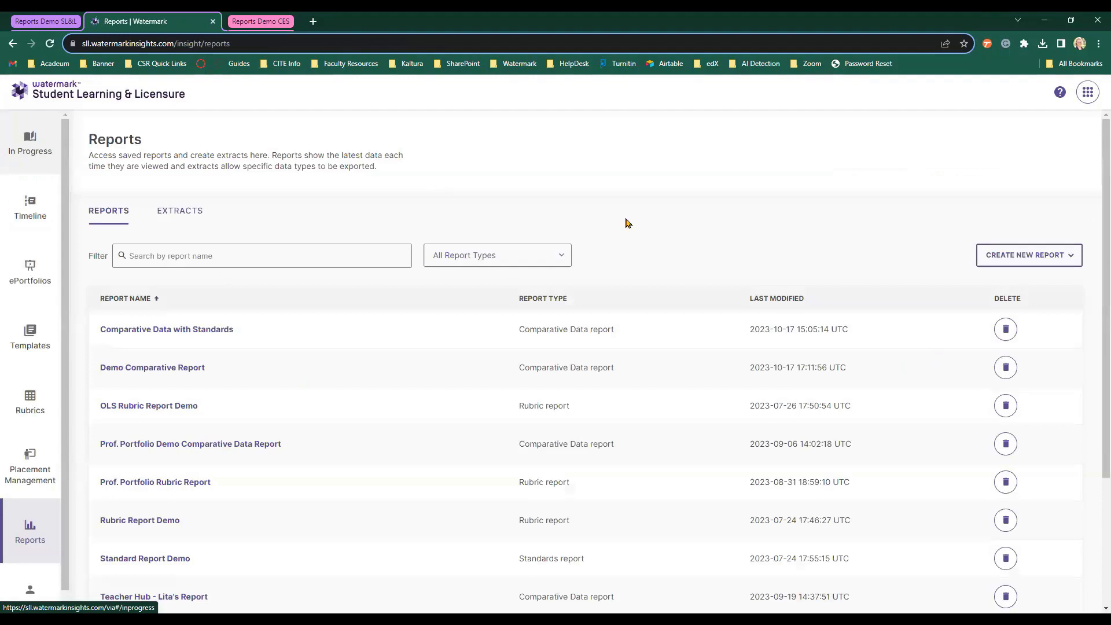
Start a new Time Logs Report from the Create New Report menu.
{"action": "left_click", "coordinate": [1063, 260]}
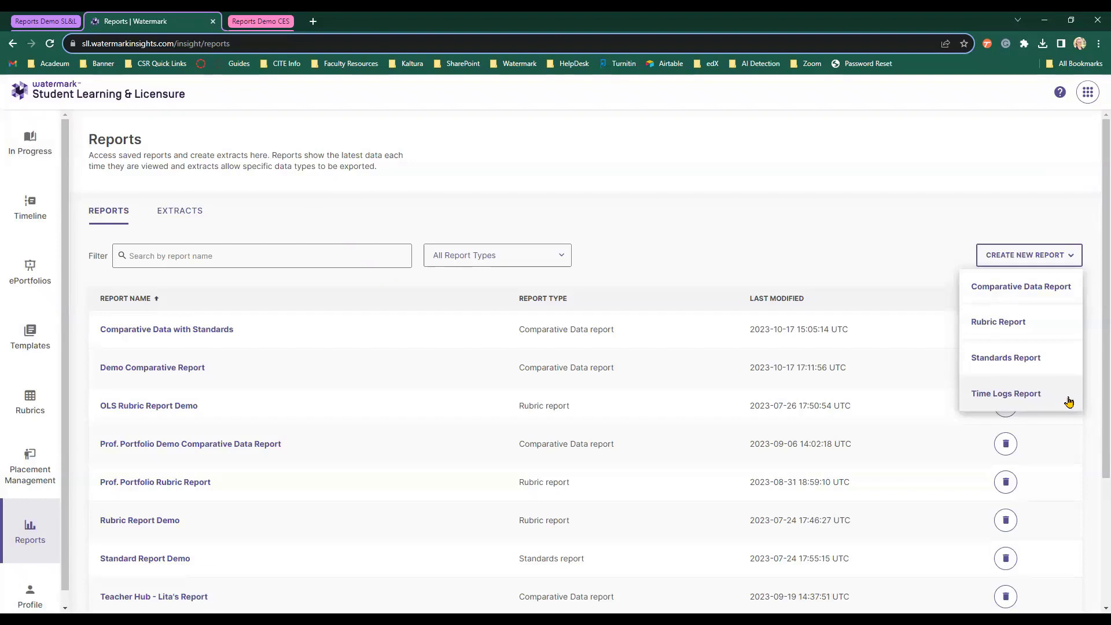
{"action": "left_click", "coordinate": [1068, 402]}
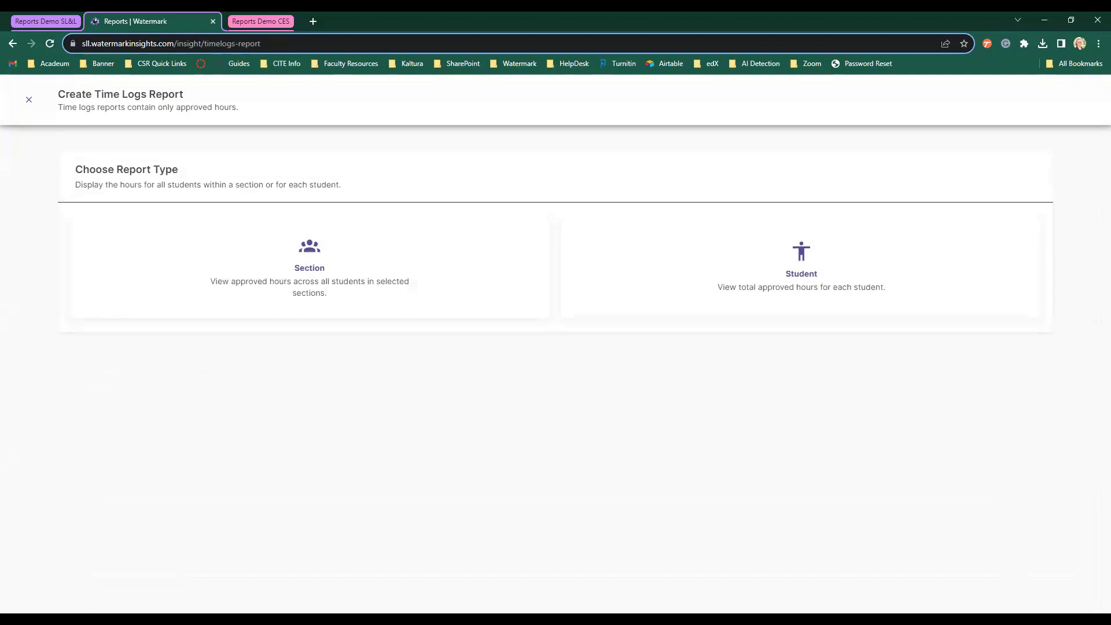
Choose the Section report type and search courses or sections for 'ols'.
{"action": "left_click", "coordinate": [421, 285]}
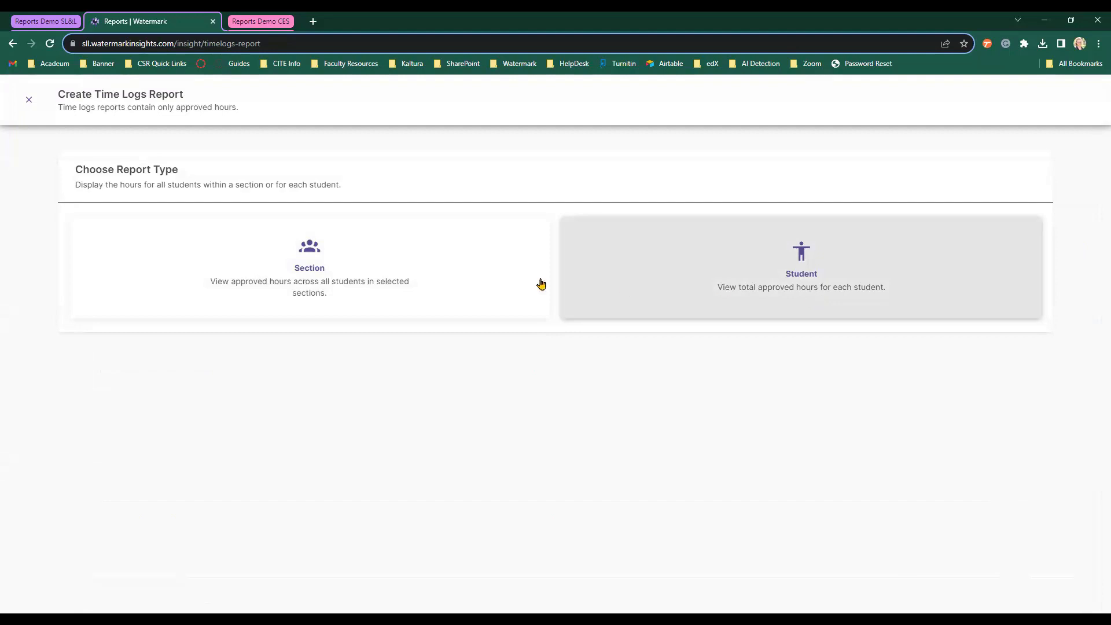
{"action": "left_click", "coordinate": [357, 277]}
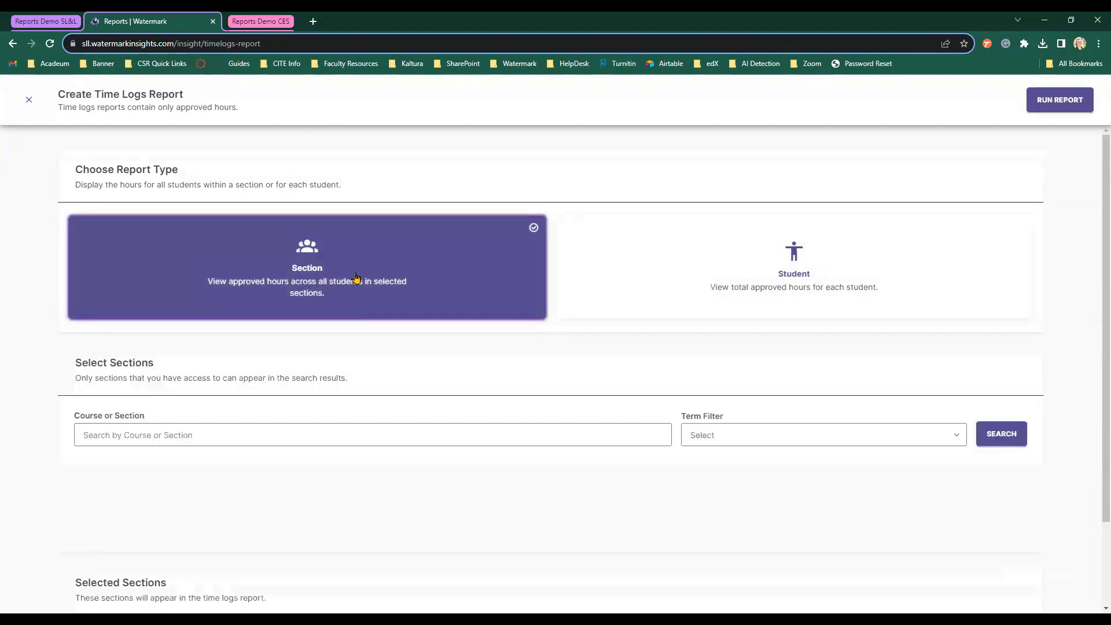
{"action": "left_click", "coordinate": [348, 438]}
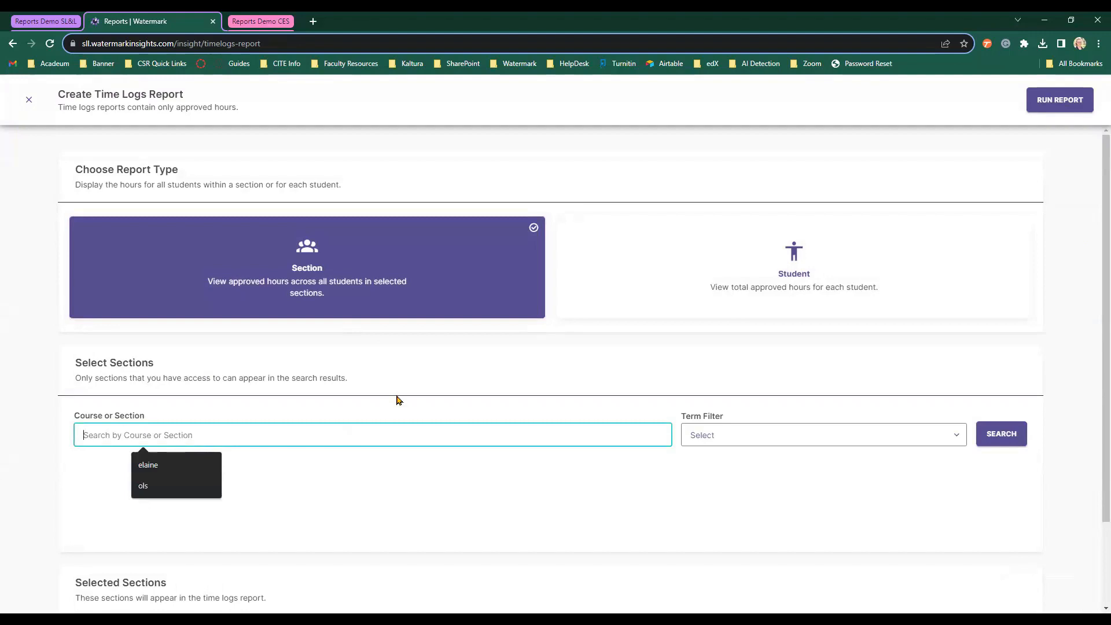
{"action": "type", "text": "on"}
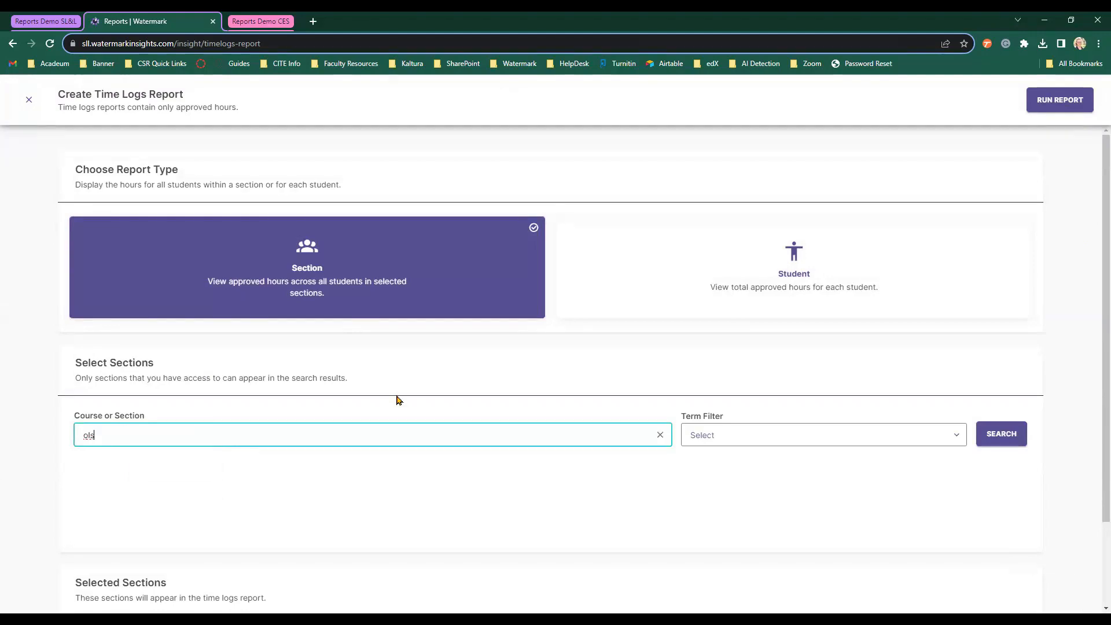
{"action": "key", "text": "Down"}
{"action": "key", "text": "Return"}
{"action": "left_click", "coordinate": [1002, 430]}
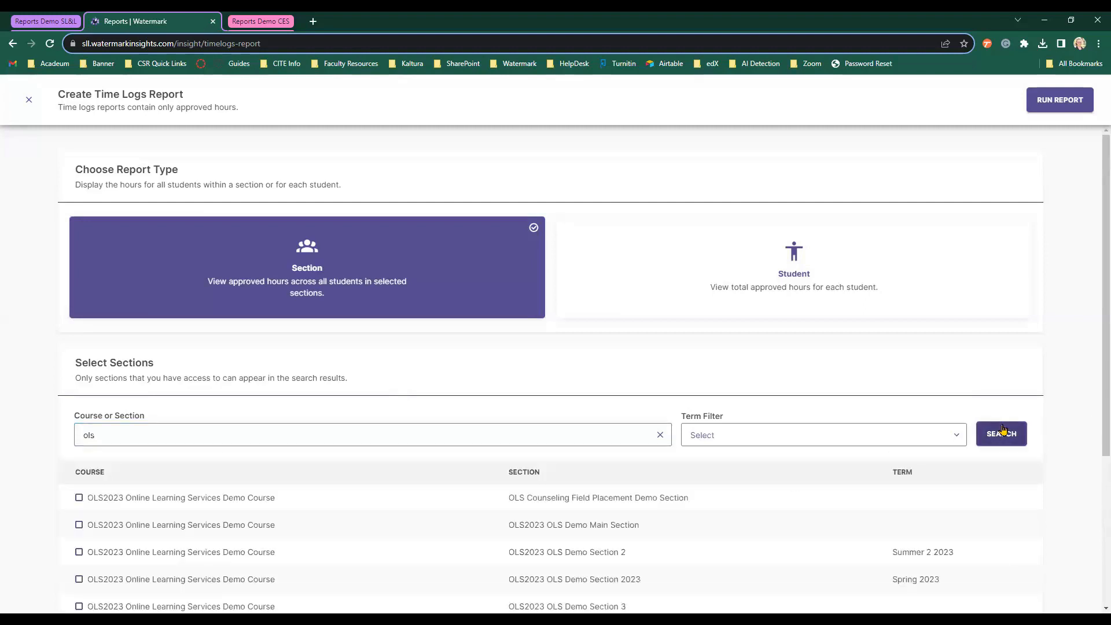
Select OLS2023 OLS Demo Section 2 (Summer 2 2023) from the search results.
{"action": "scroll", "coordinate": [1004, 429], "scroll_direction": "down", "scroll_amount": 3}
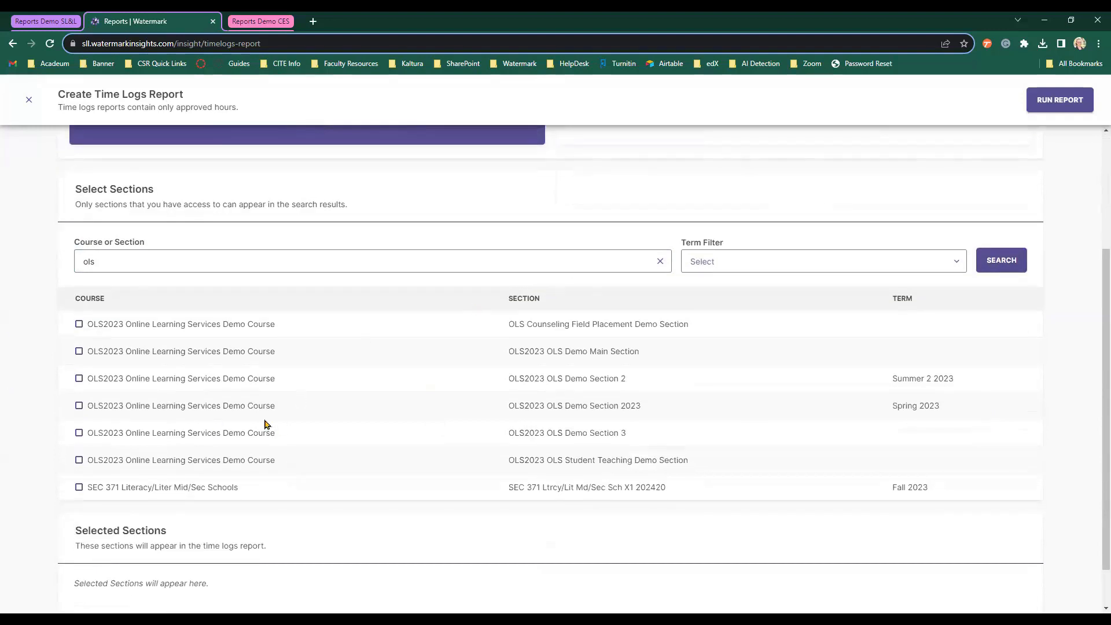
{"action": "left_click", "coordinate": [80, 379]}
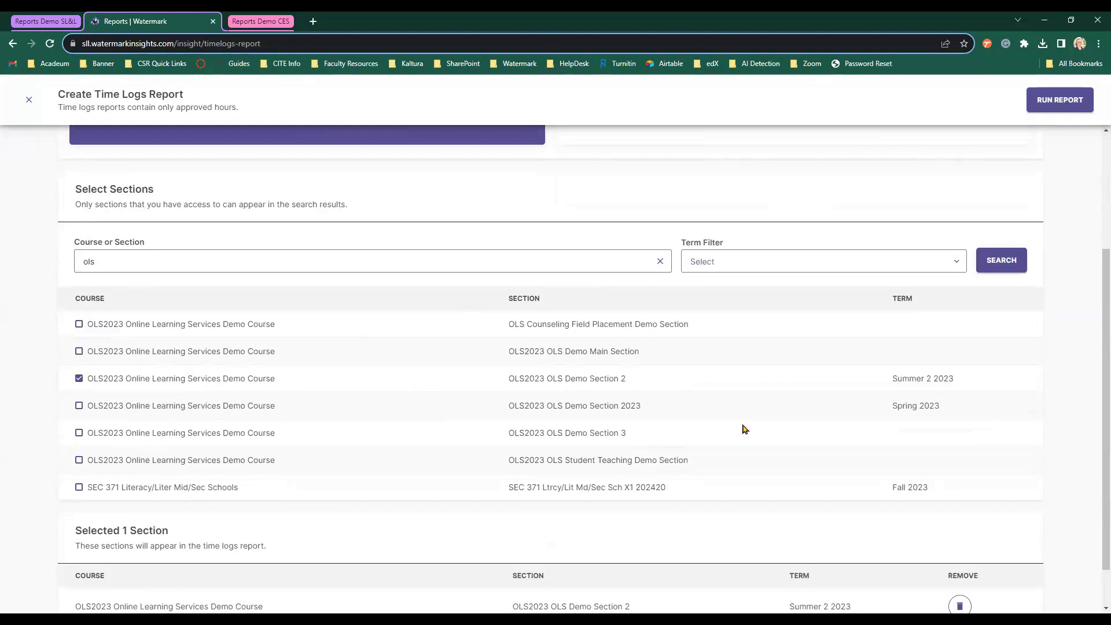
{"action": "scroll", "coordinate": [912, 379], "scroll_direction": "down", "scroll_amount": 1}
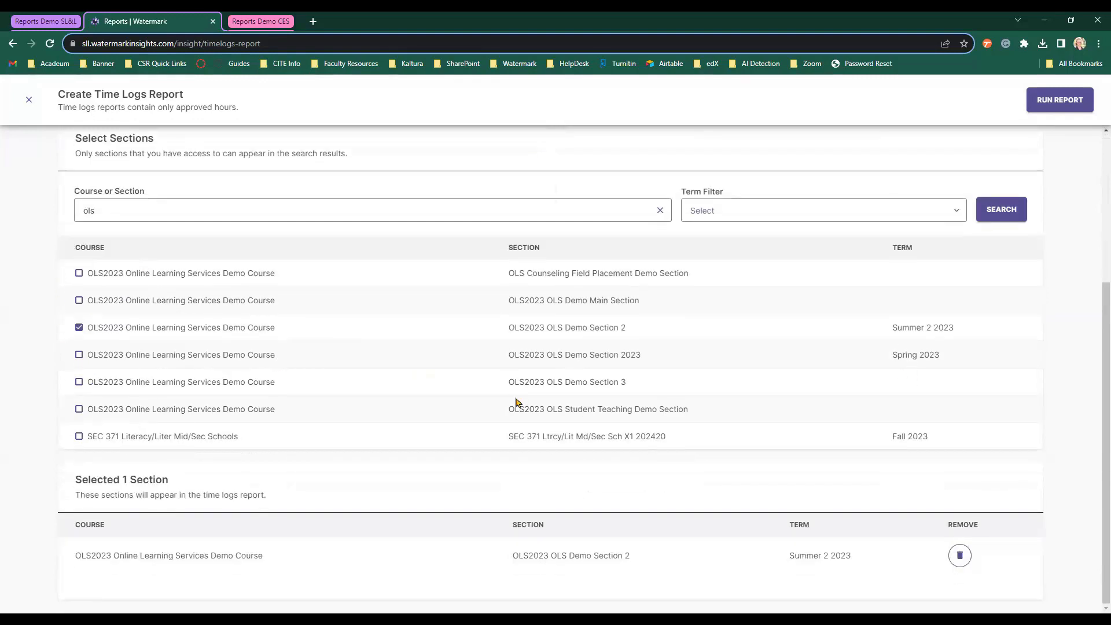
{"action": "scroll", "coordinate": [518, 397], "scroll_direction": "up", "scroll_amount": 4}
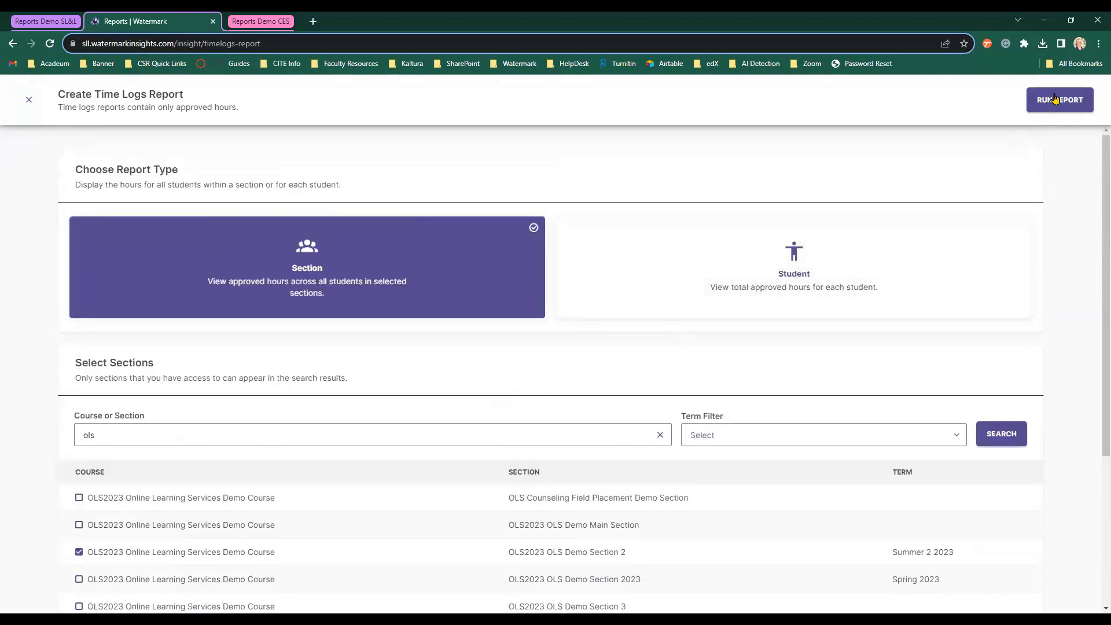
Run the section report, review its 00h 00m hour tables, and view it by Student.
{"action": "left_click", "coordinate": [1055, 99]}
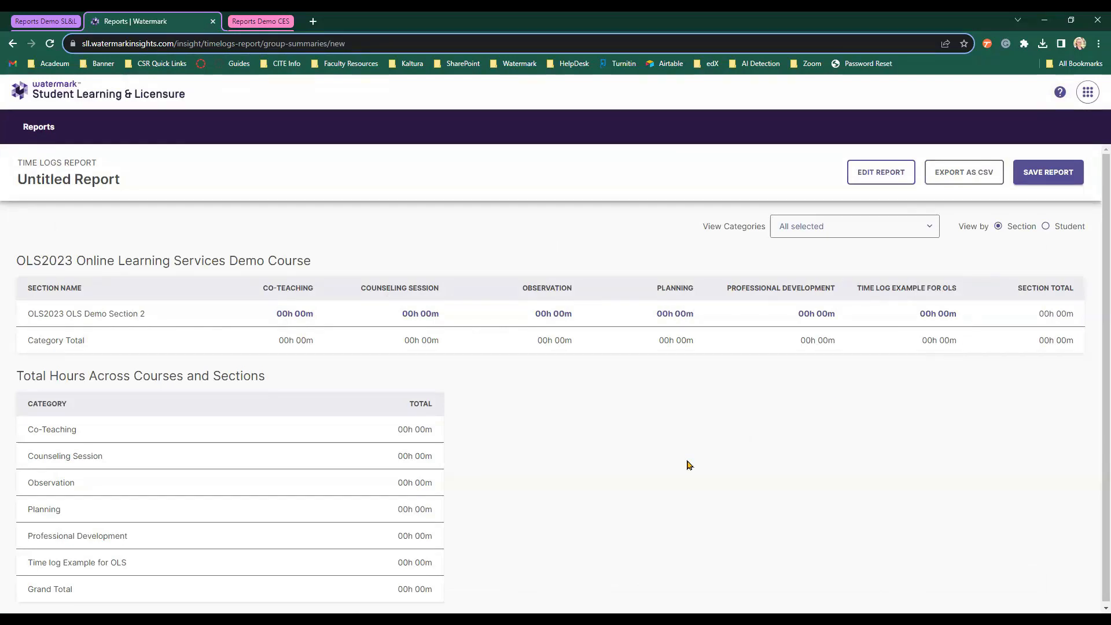
{"action": "scroll", "coordinate": [689, 465], "scroll_direction": "down", "scroll_amount": 1}
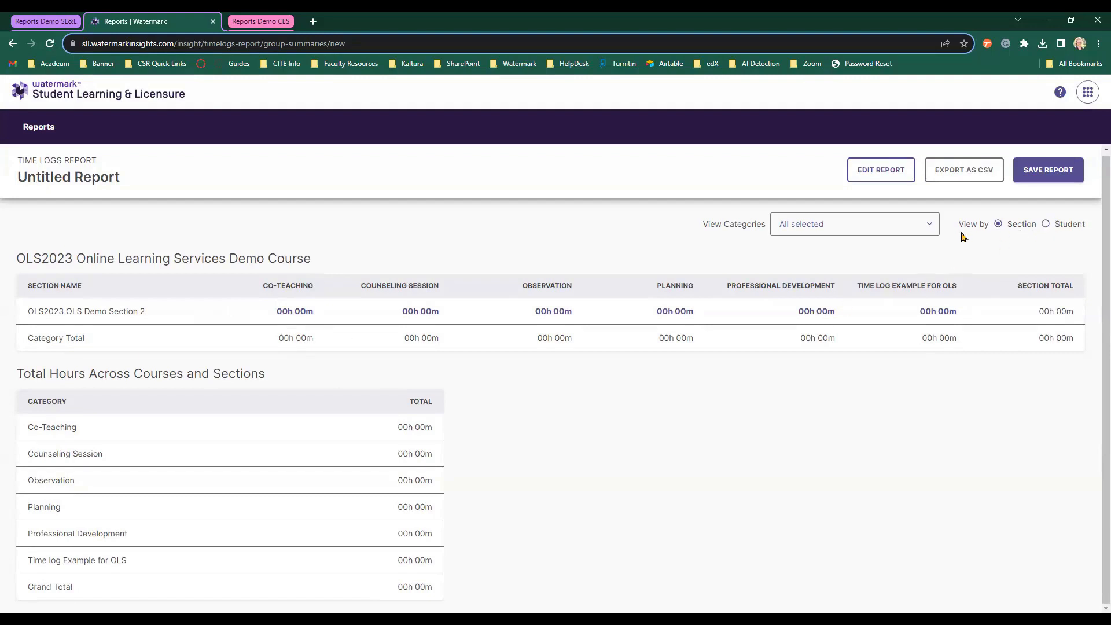
{"action": "left_click", "coordinate": [1076, 227]}
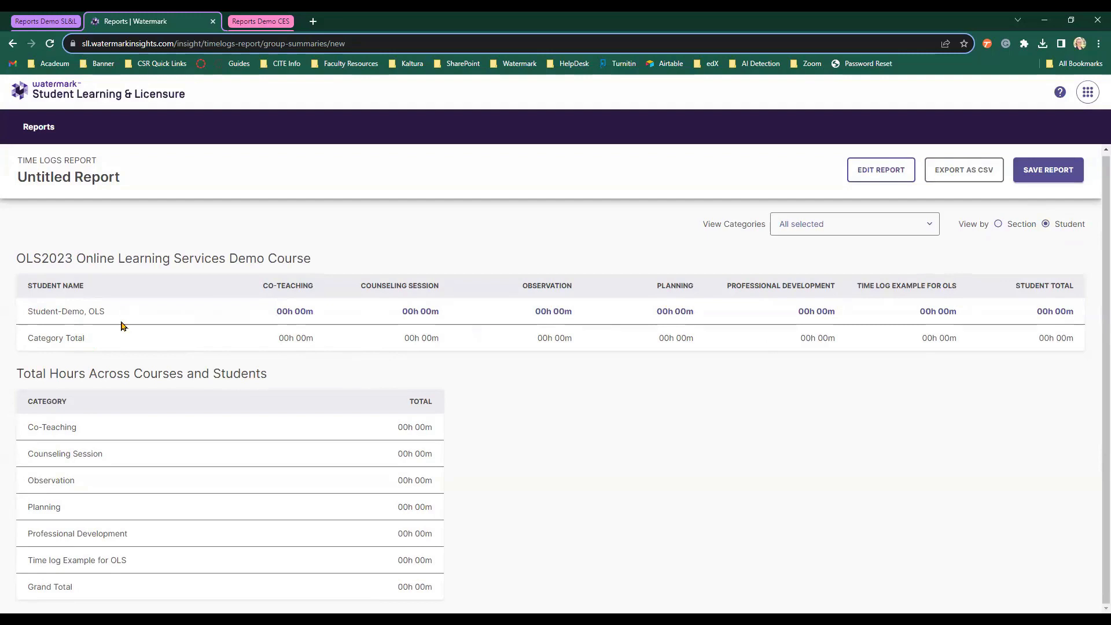
Start another Time Logs Report from Reports with the Student report type.
{"action": "left_click", "coordinate": [37, 133]}
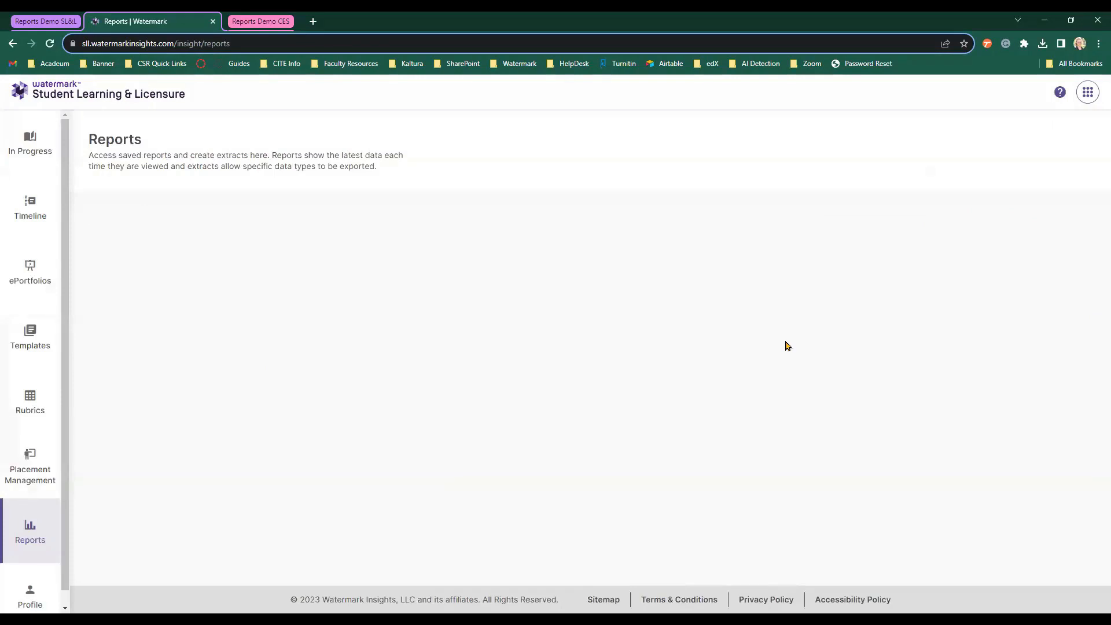
{"action": "left_click", "coordinate": [1046, 256]}
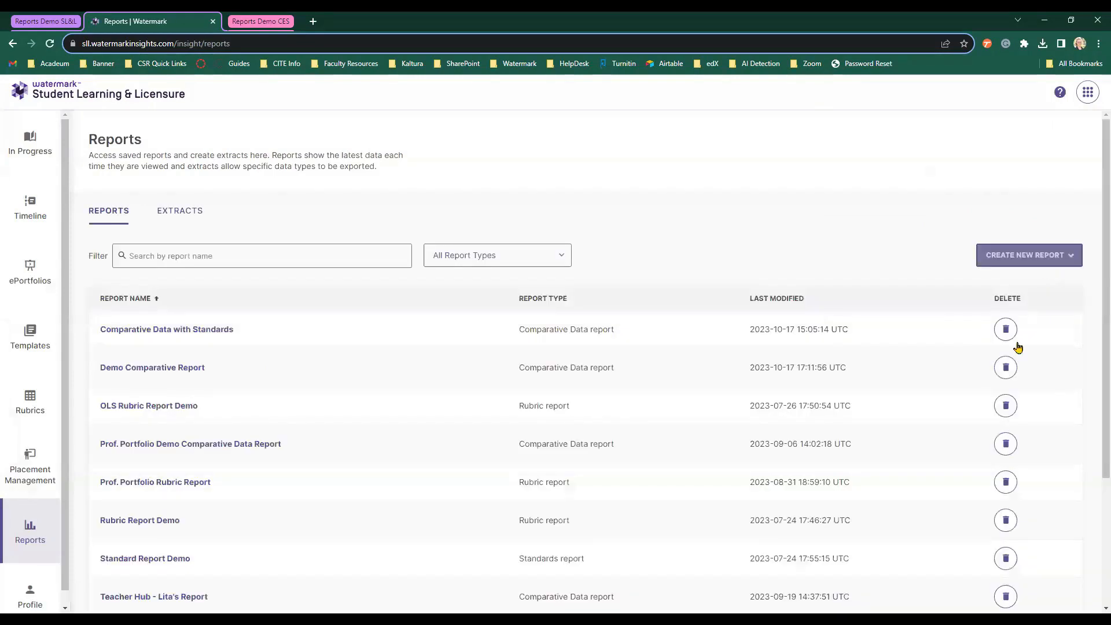
{"action": "left_click", "coordinate": [1020, 394]}
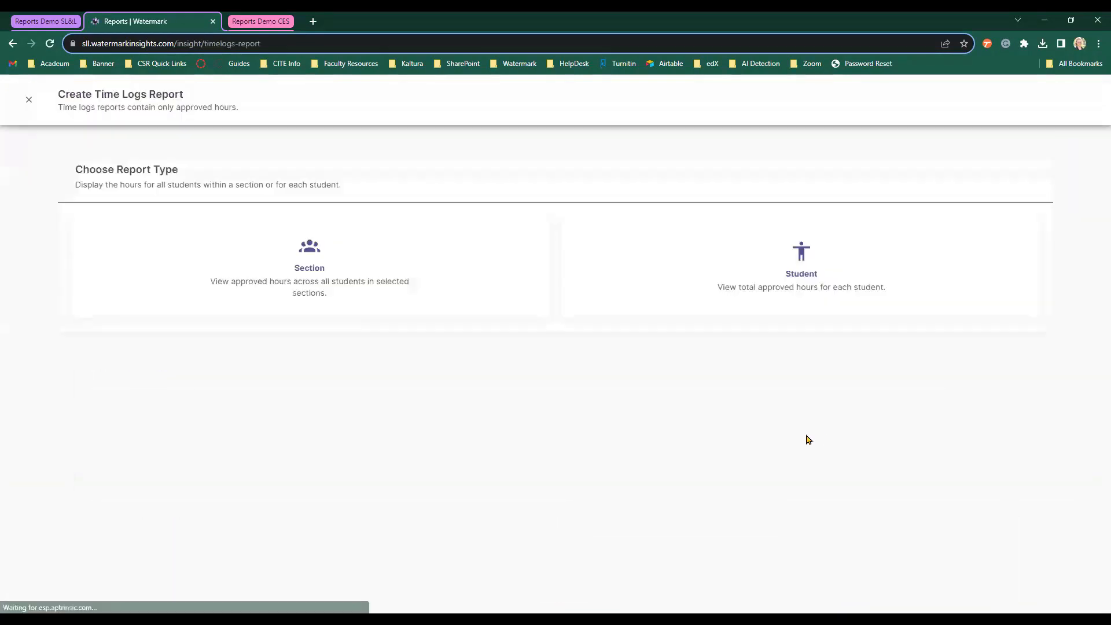
{"action": "left_click", "coordinate": [769, 289]}
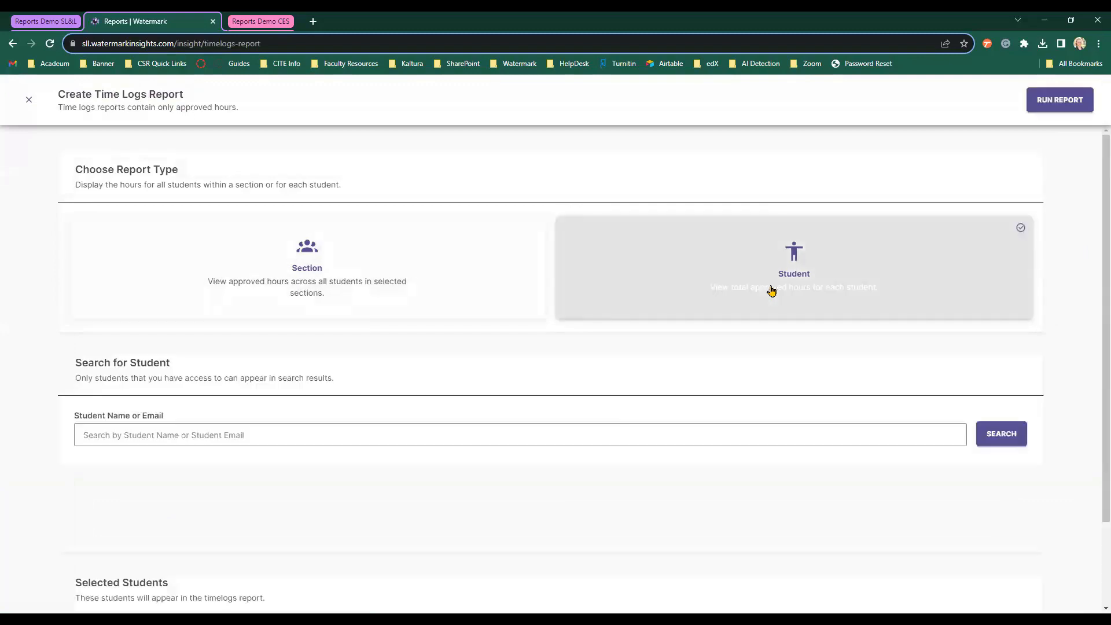
Search for the student, select them, and run the time logs report.
{"action": "left_click", "coordinate": [619, 425]}
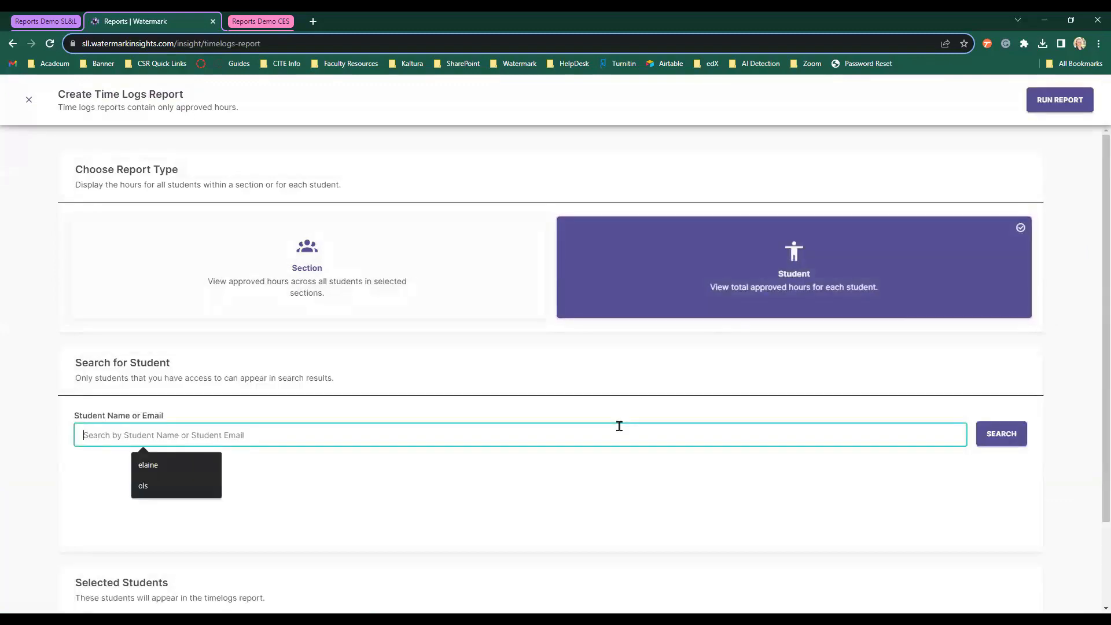
{"action": "key", "text": "Down"}
{"action": "key", "text": "Return"}
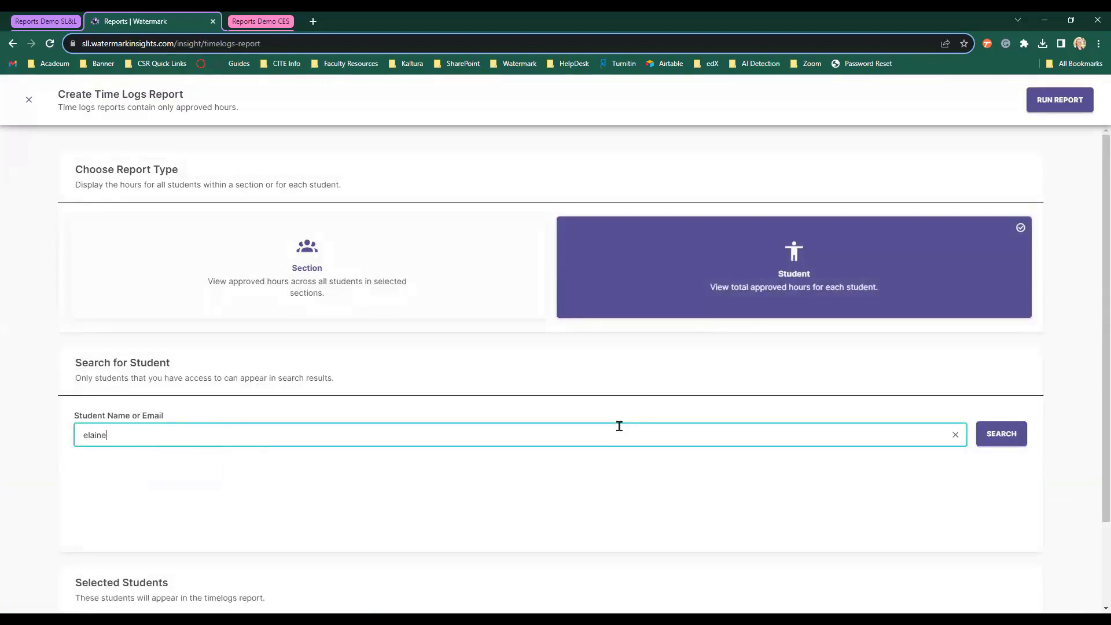
{"action": "left_click", "coordinate": [1002, 442]}
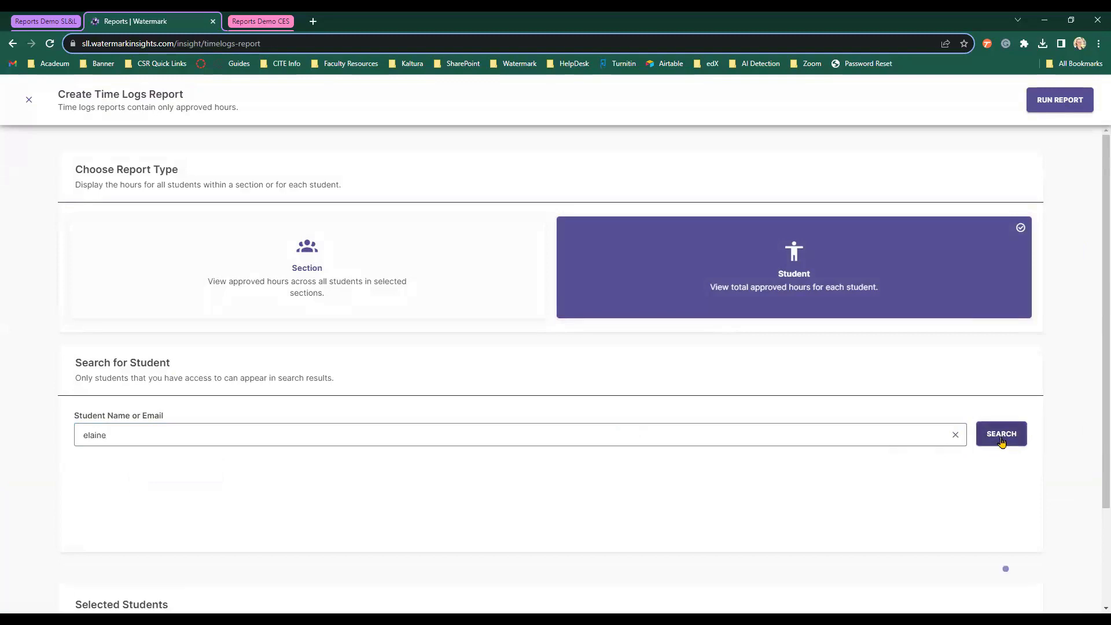
{"action": "left_click", "coordinate": [80, 500]}
{"action": "scroll", "coordinate": [495, 479], "scroll_direction": "down", "scroll_amount": 1}
{"action": "scroll", "coordinate": [496, 479], "scroll_direction": "down", "scroll_amount": 1}
{"action": "scroll", "coordinate": [781, 261], "scroll_direction": "up", "scroll_amount": 2}
{"action": "left_click", "coordinate": [1046, 106]}
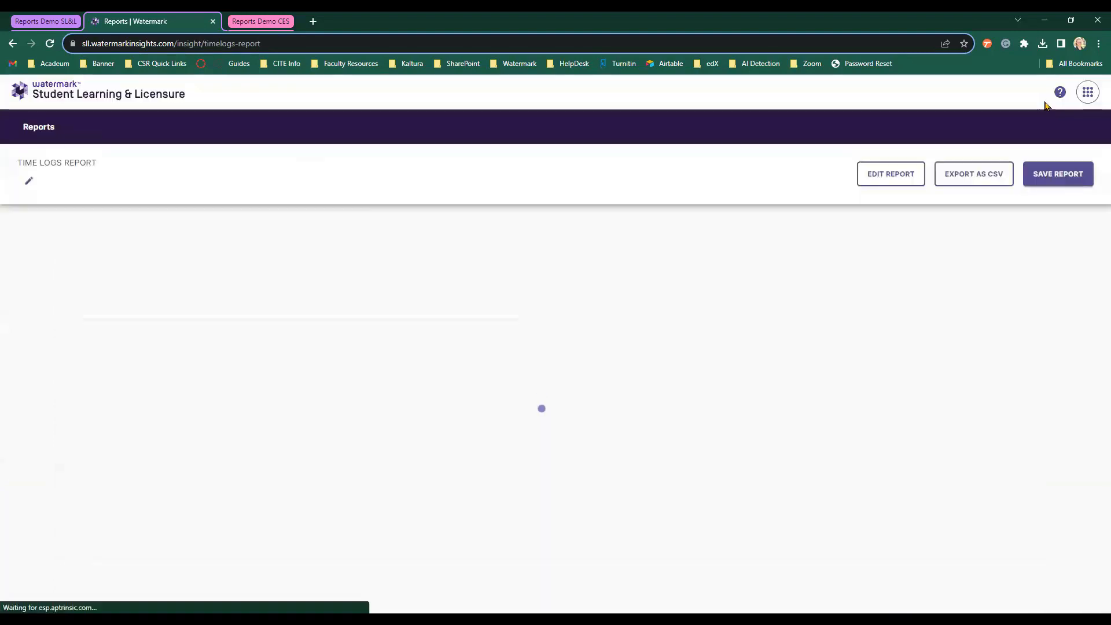
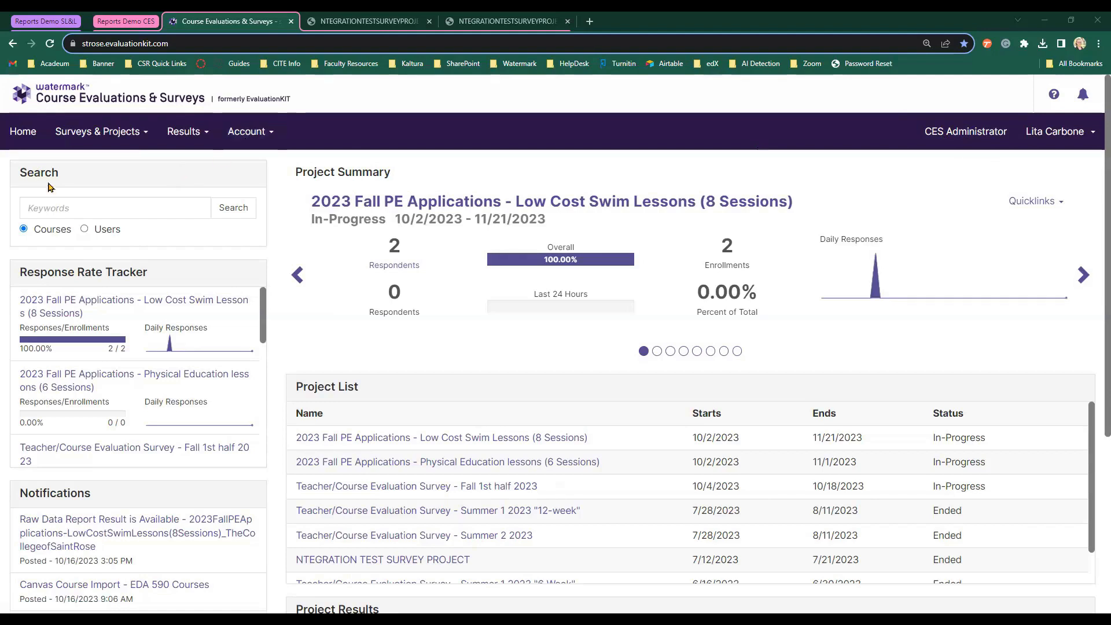
Filter Project Results by the name 'ntegration' to find NTEGRATION TEST SURVEY PROJECT.
{"action": "left_click", "coordinate": [193, 135]}
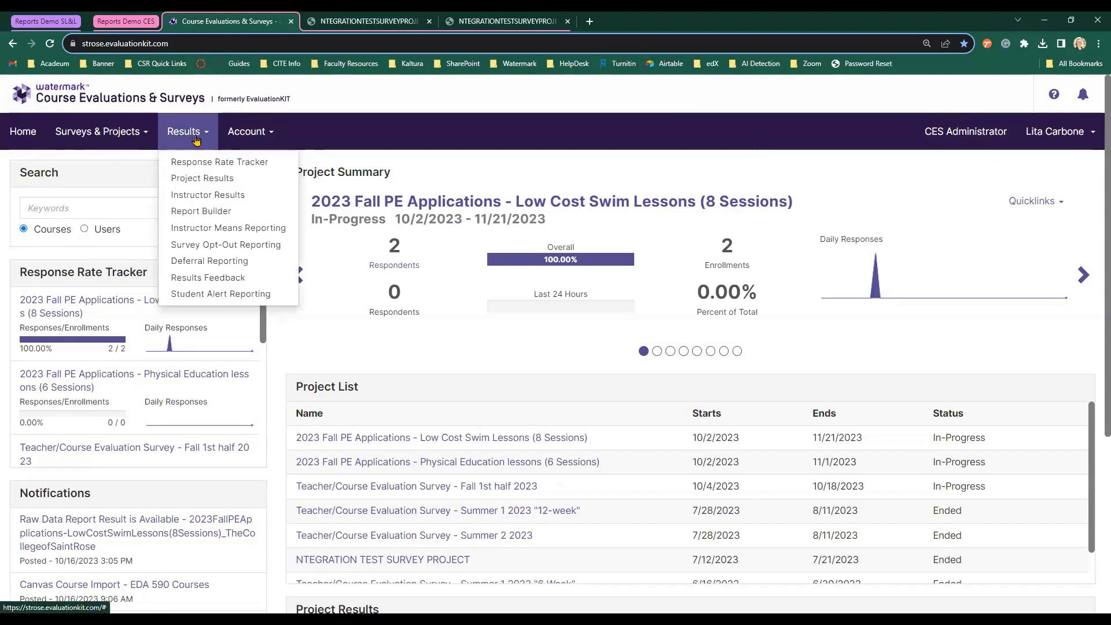
{"action": "left_click", "coordinate": [231, 183]}
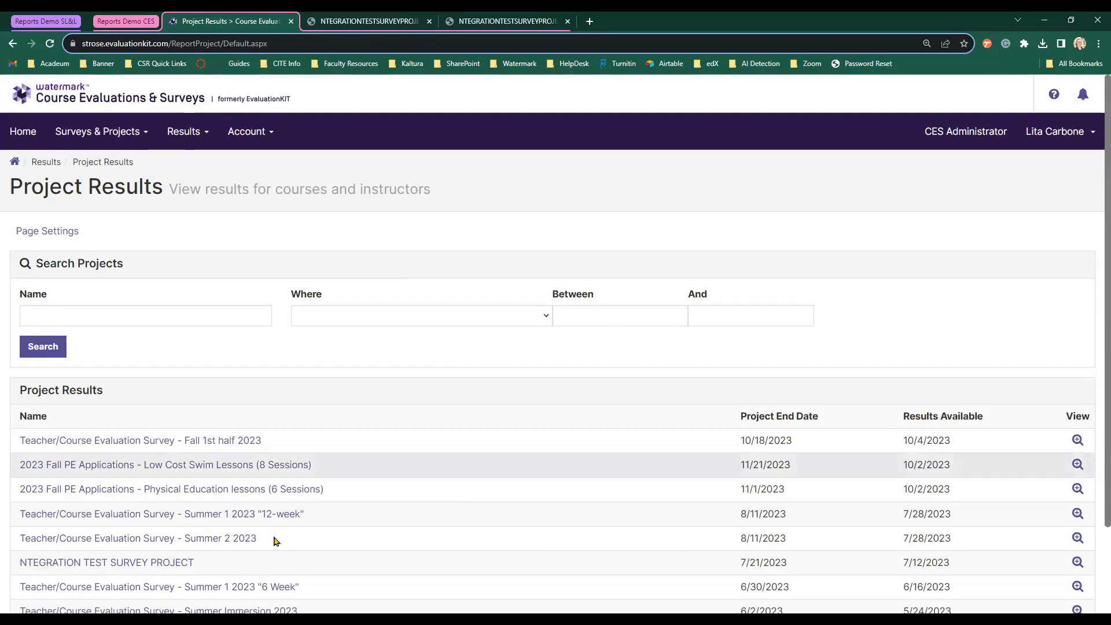
{"action": "left_click", "coordinate": [101, 316]}
{"action": "type", "text": "ntegration"}
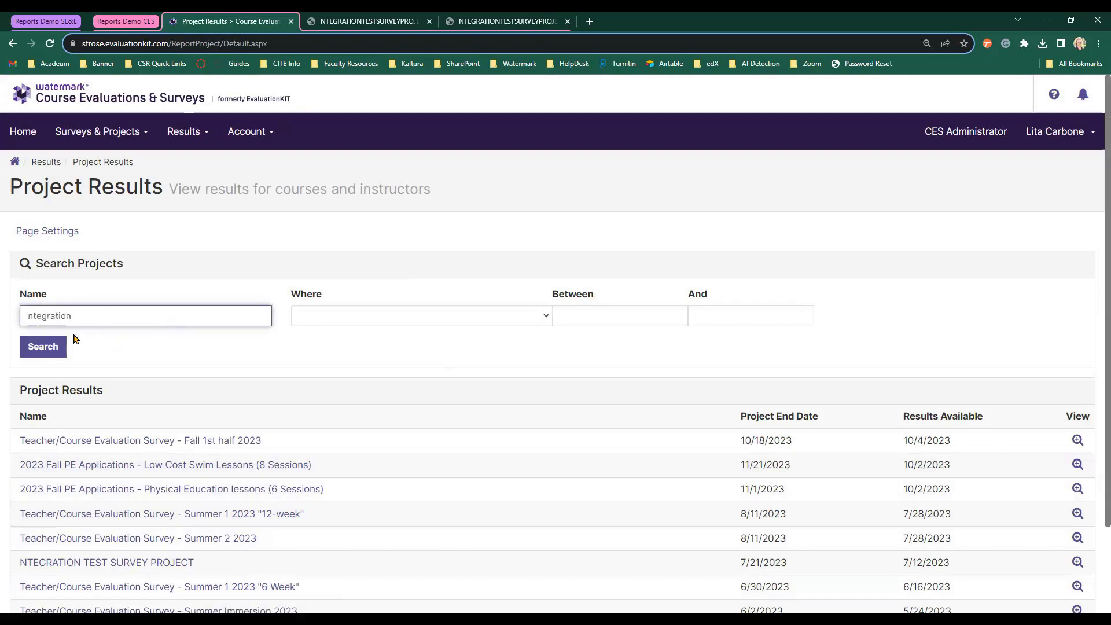
{"action": "left_click", "coordinate": [46, 348]}
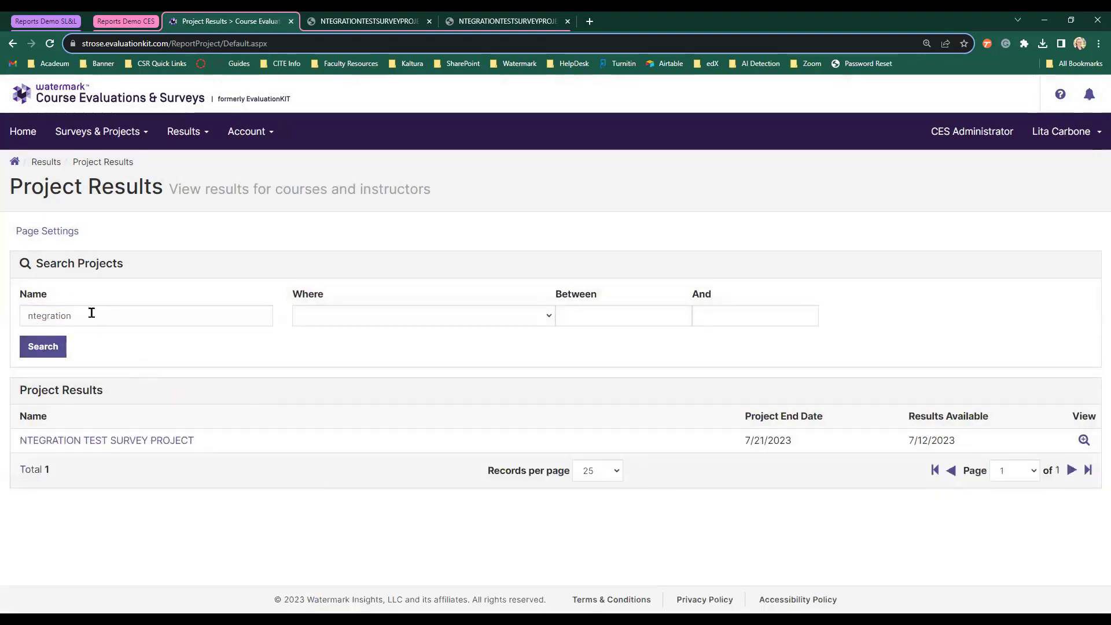
Open NTEGRATION TEST SURVEY PROJECT's results at hierarchy level The College of Saint Rose.
{"action": "left_click", "coordinate": [147, 441]}
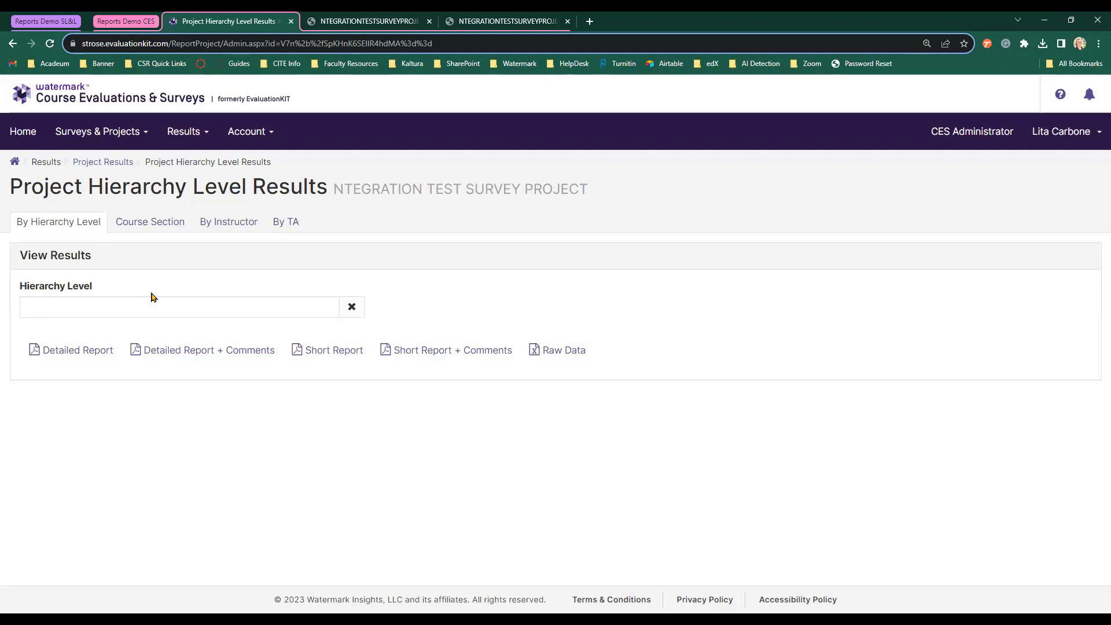
{"action": "left_click", "coordinate": [172, 316]}
{"action": "left_click", "coordinate": [474, 156]}
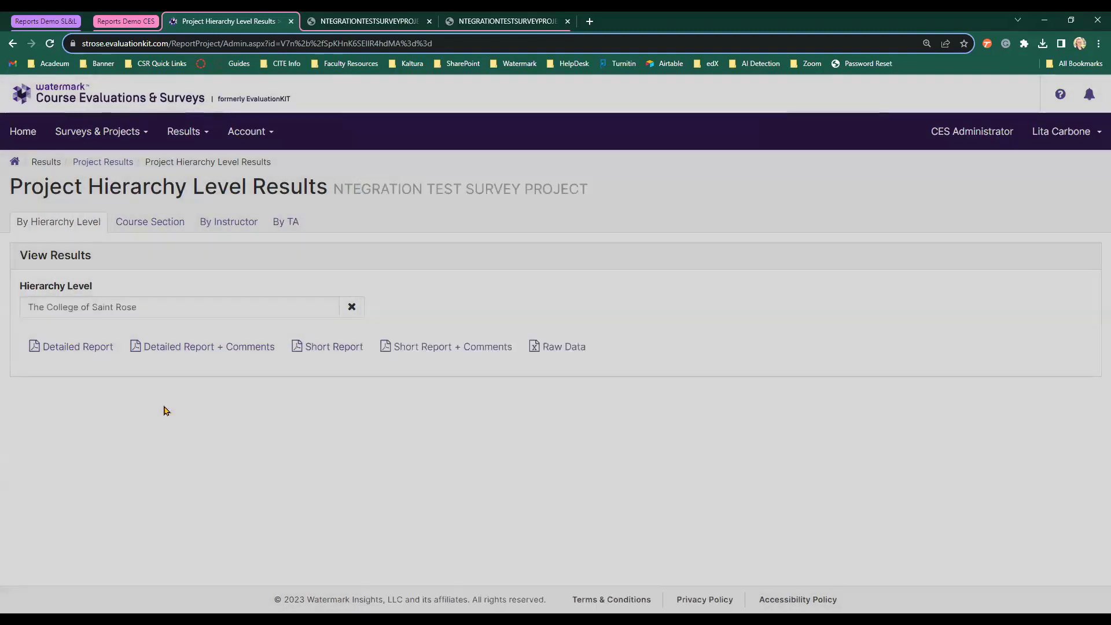
{"action": "left_click", "coordinate": [179, 410]}
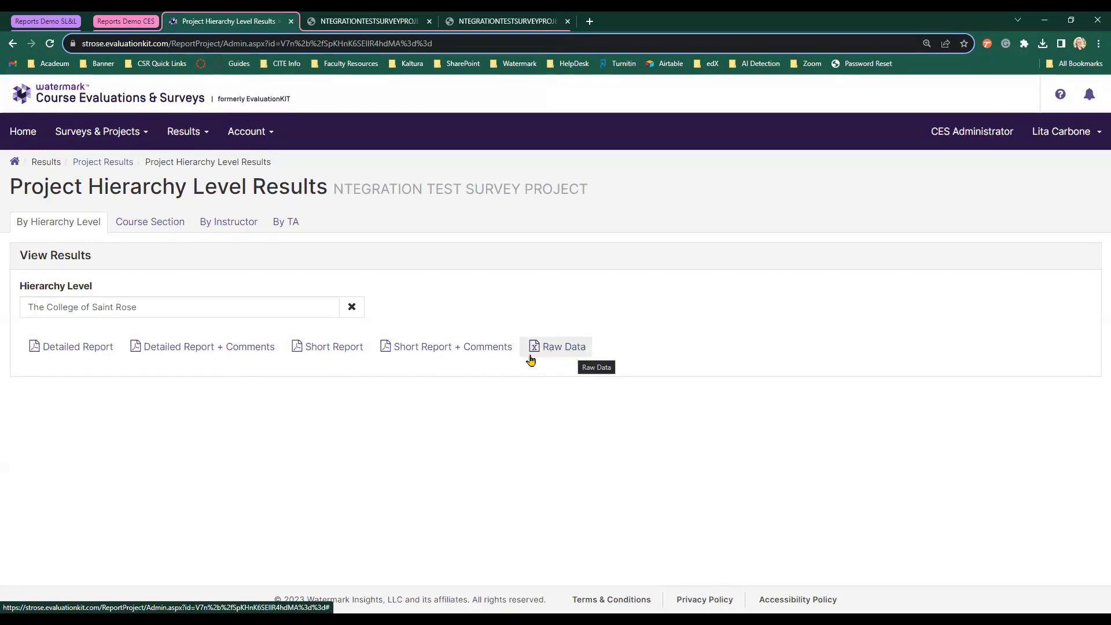
{"action": "left_click", "coordinate": [369, 21]}
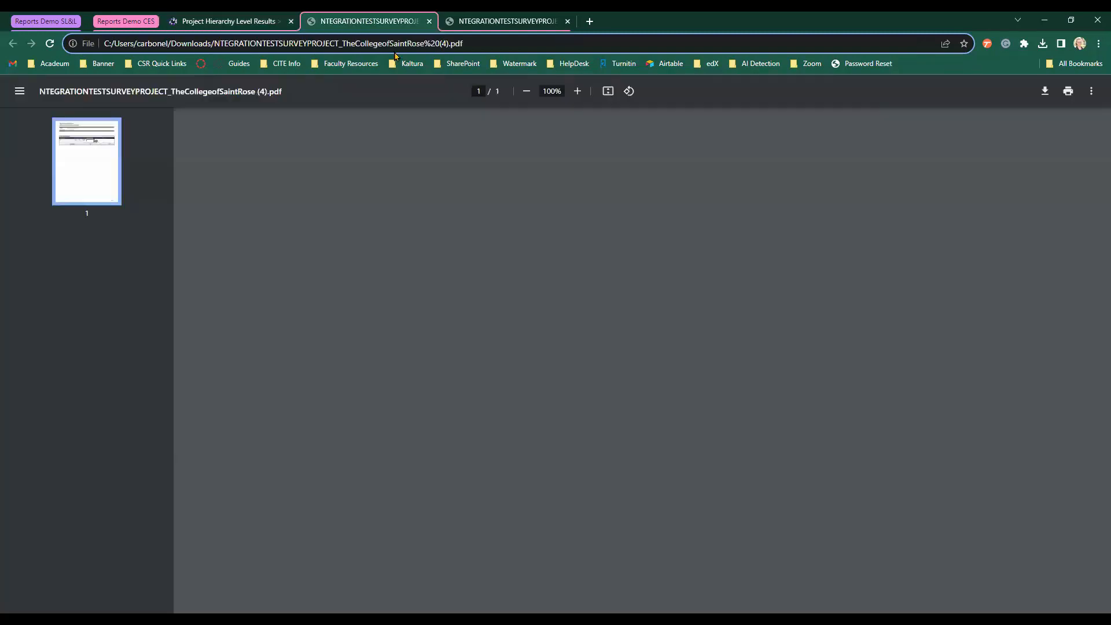
{"action": "left_click", "coordinate": [496, 17]}
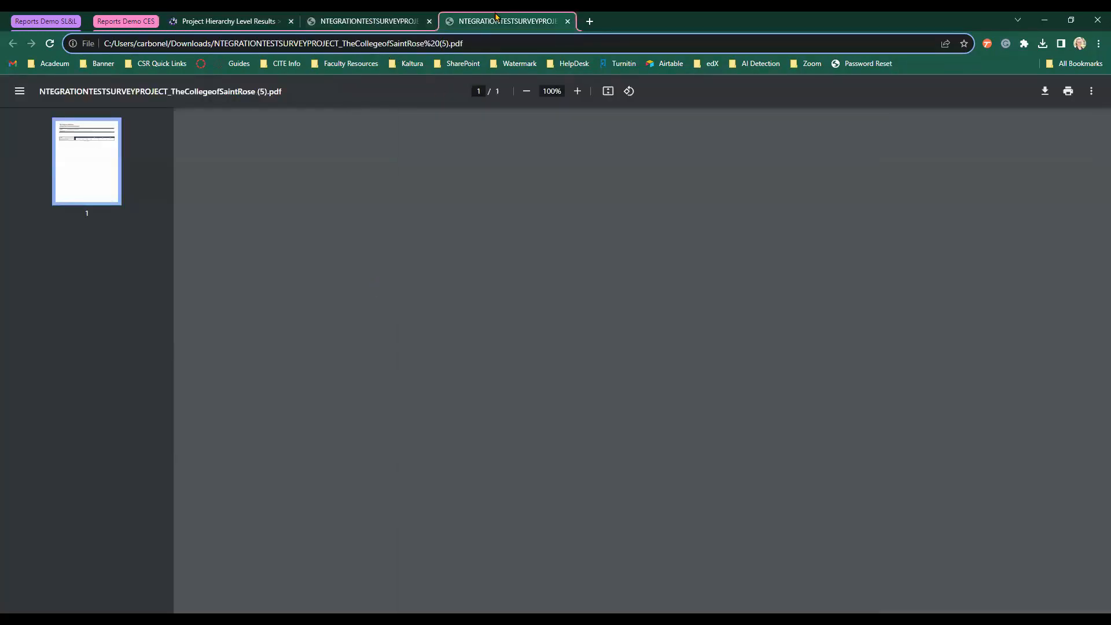
{"action": "left_click", "coordinate": [395, 18]}
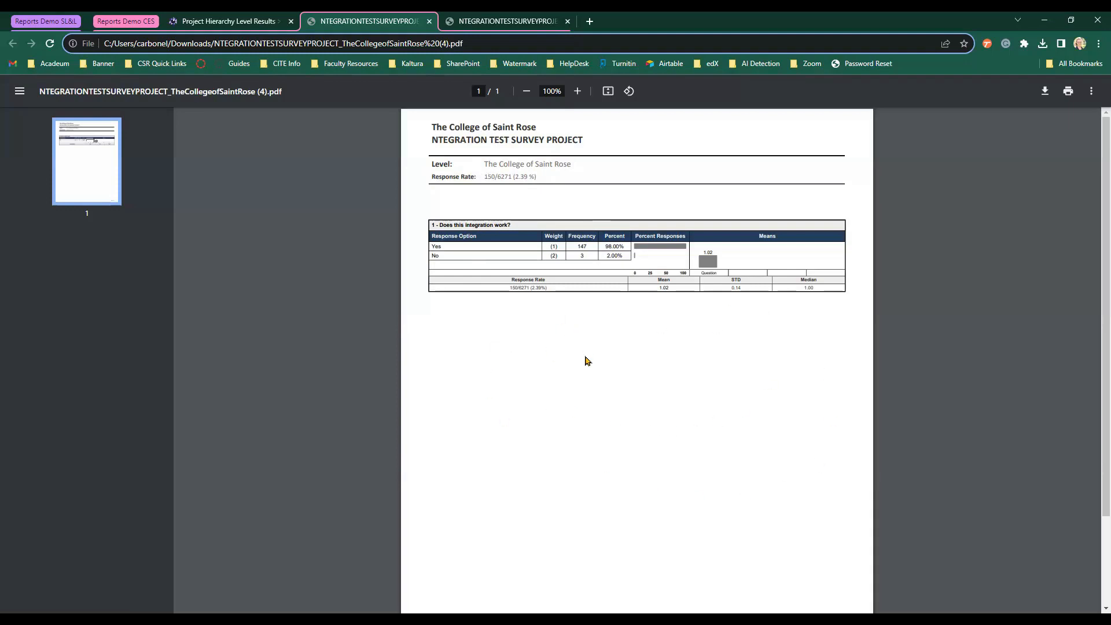
{"action": "left_click", "coordinate": [518, 19]}
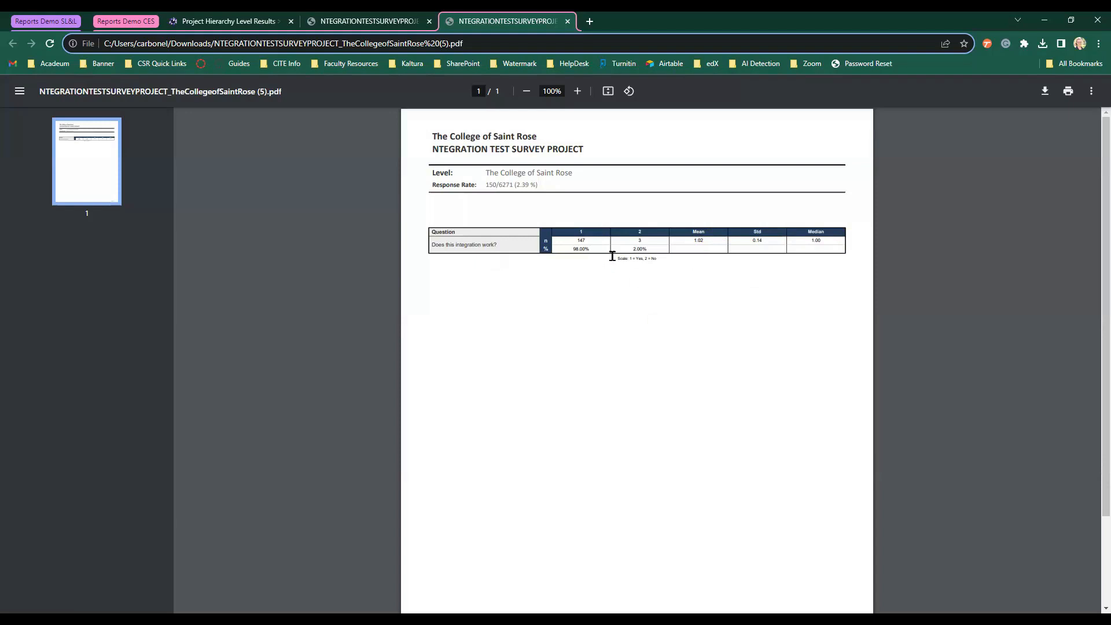
{"action": "left_click", "coordinate": [578, 91]}
{"action": "left_click", "coordinate": [577, 92]}
{"action": "left_click", "coordinate": [578, 92]}
{"action": "left_click", "coordinate": [577, 91]}
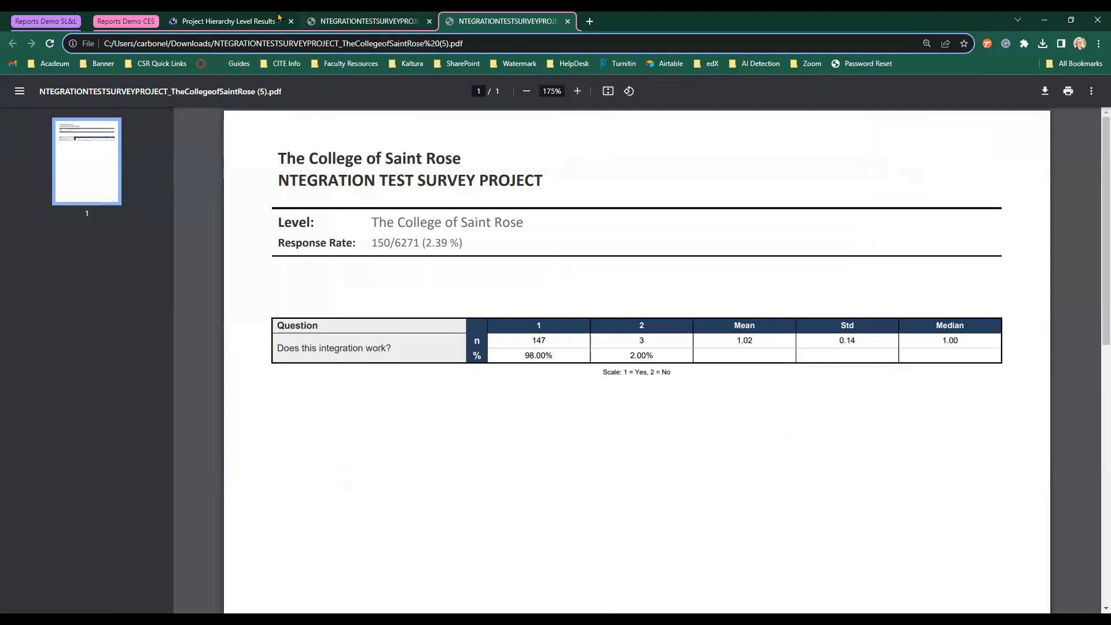
{"action": "left_click", "coordinate": [258, 19]}
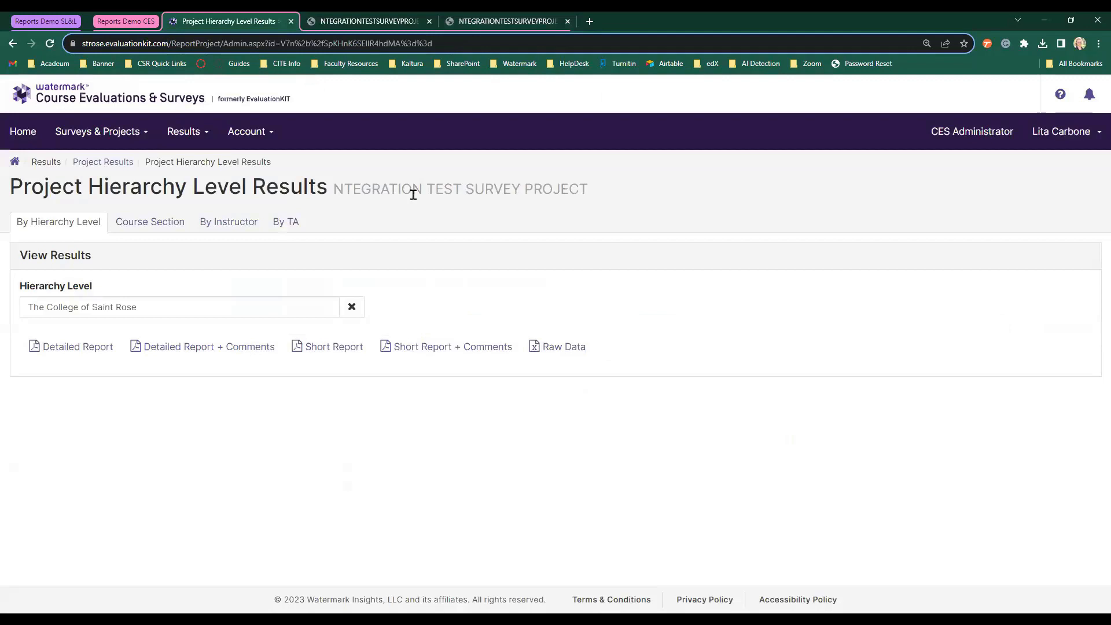
List course sections under The College of Saint Rose whose titles match 'demo'.
{"action": "left_click", "coordinate": [160, 229]}
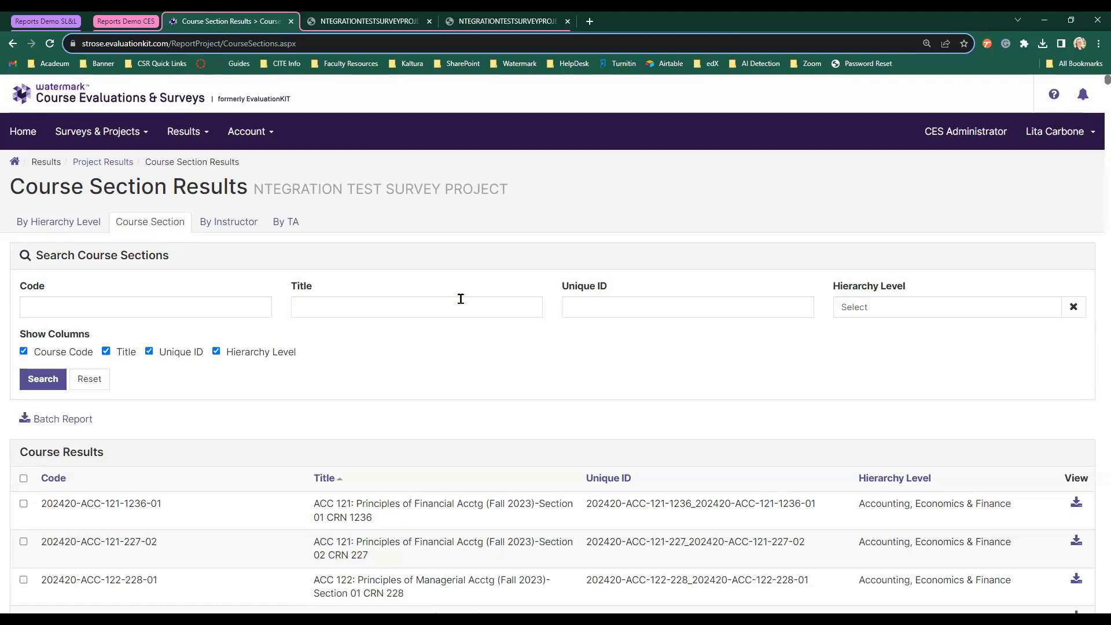
{"action": "left_click", "coordinate": [968, 313]}
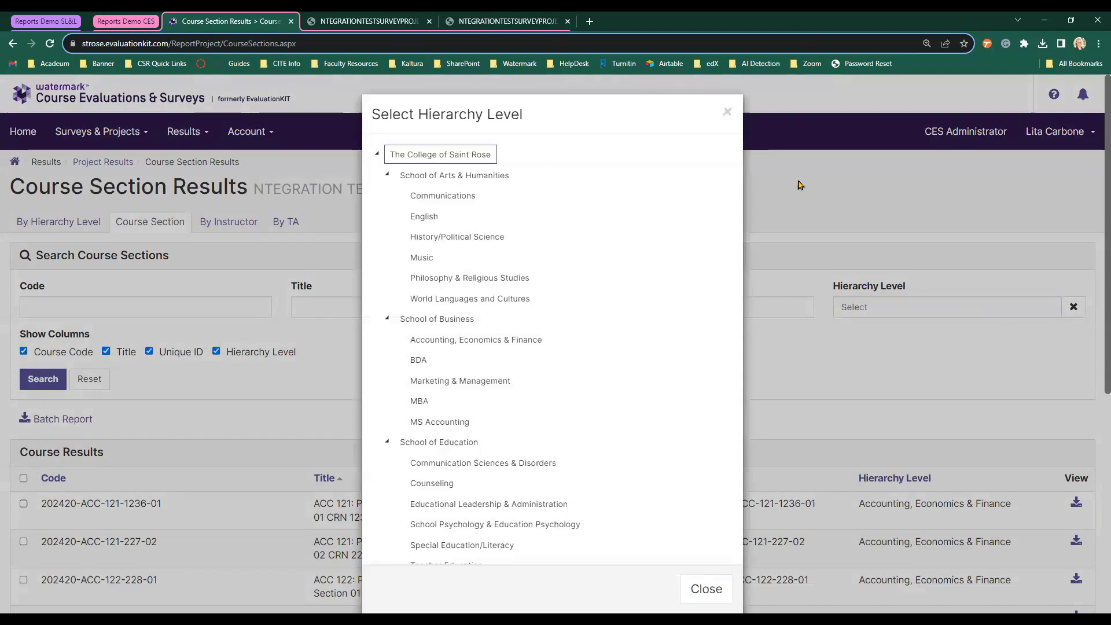
{"action": "left_click", "coordinate": [471, 153]}
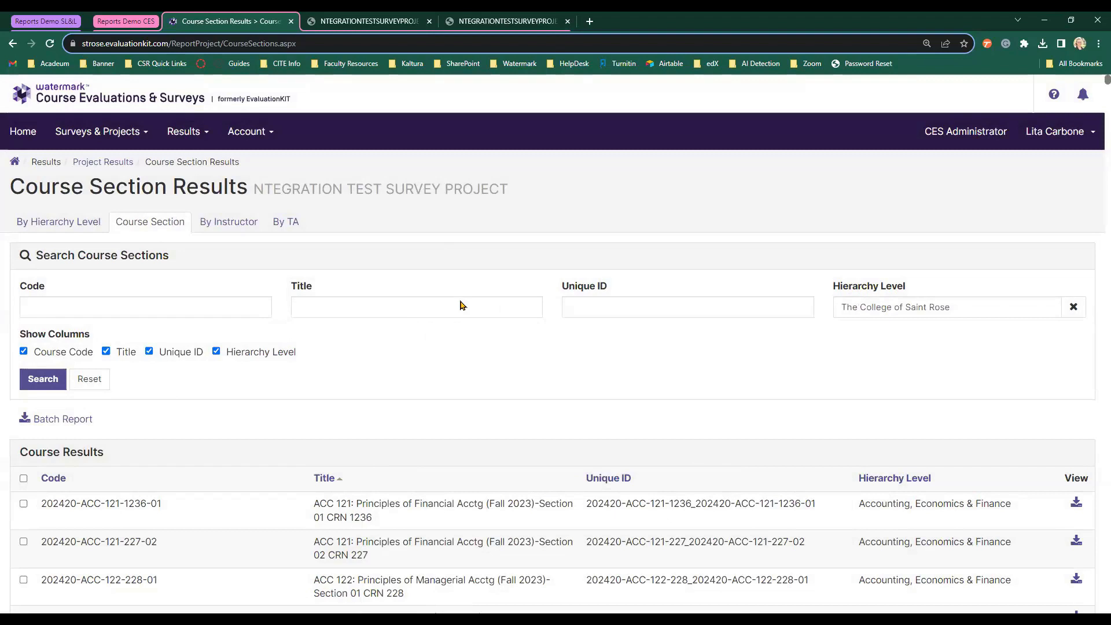
{"action": "left_click", "coordinate": [378, 317]}
{"action": "type", "text": "demo"}
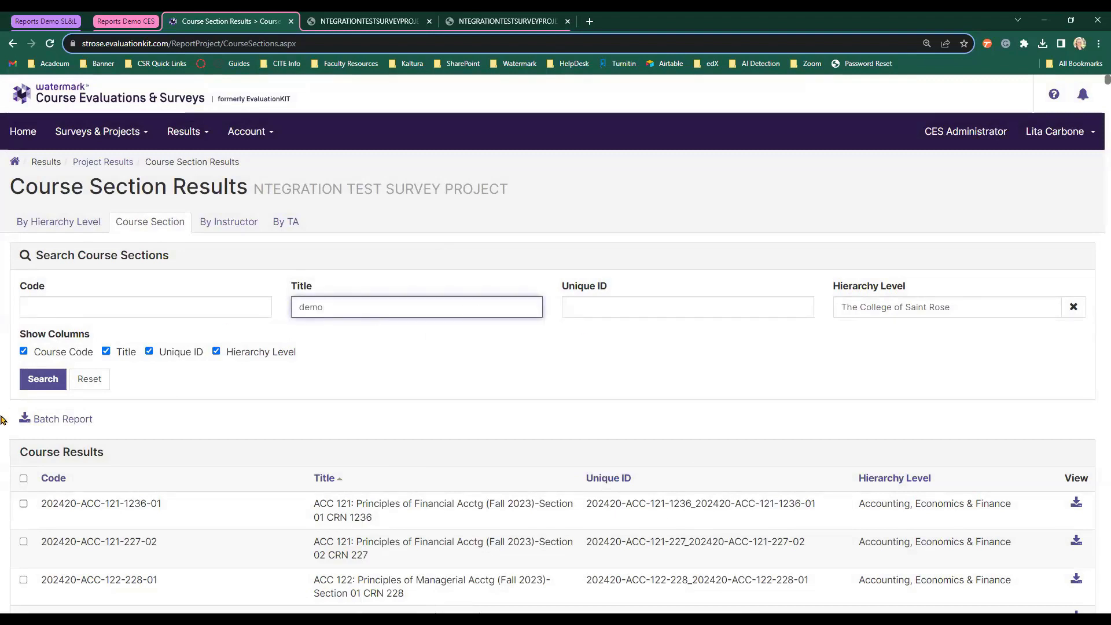
{"action": "left_click", "coordinate": [39, 376]}
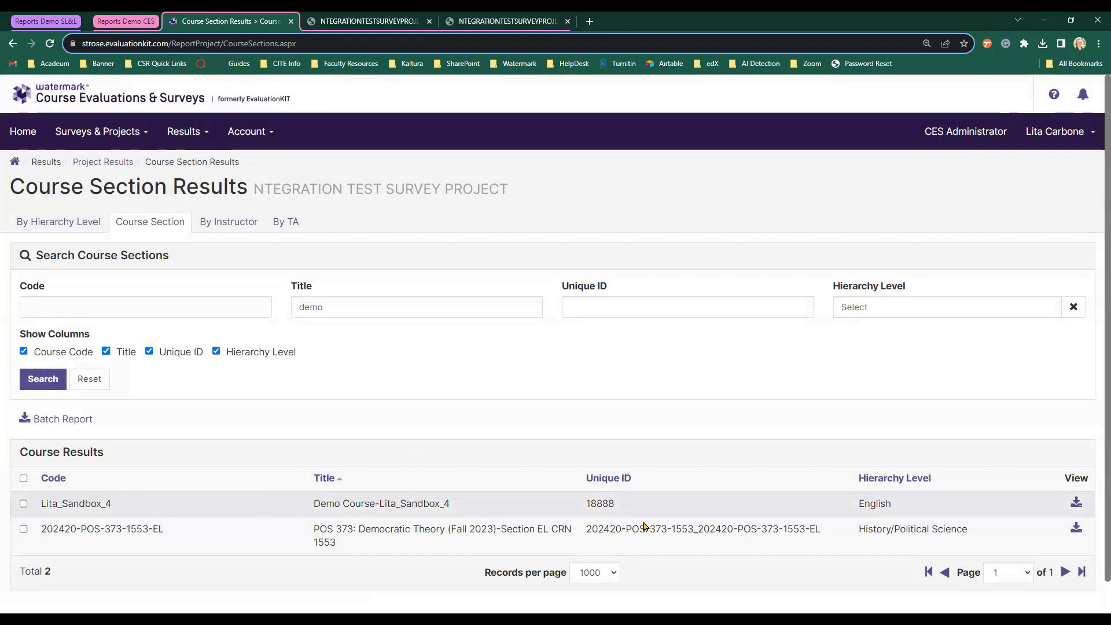
Download and view the demo course's Response Report PDF, then reopen its report options.
{"action": "scroll", "coordinate": [731, 497], "scroll_direction": "down", "scroll_amount": 1}
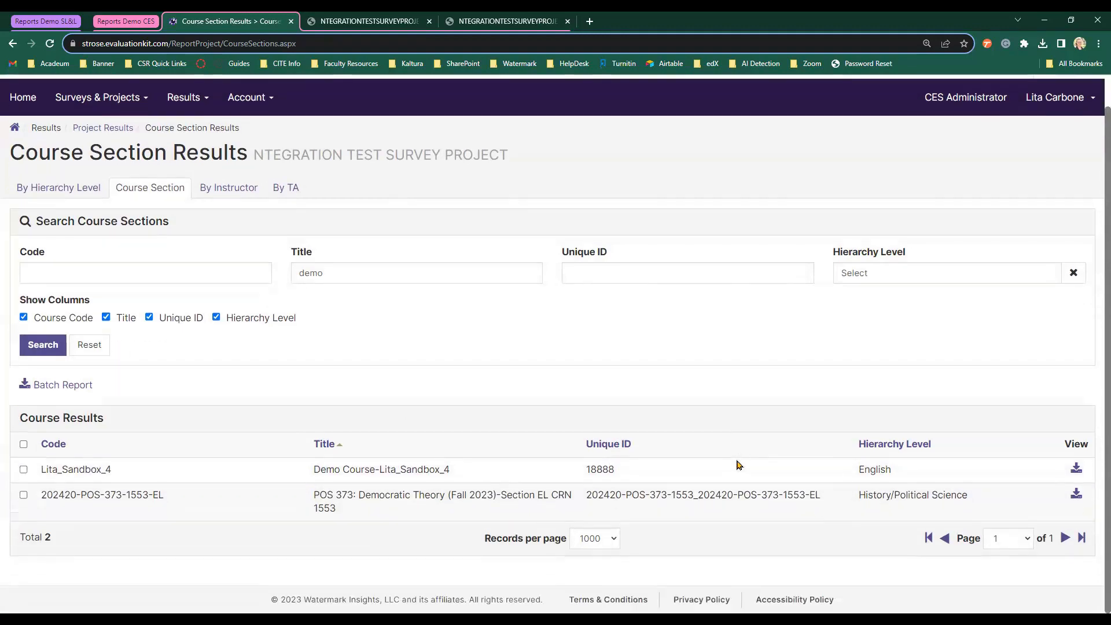
{"action": "left_click", "coordinate": [1076, 470]}
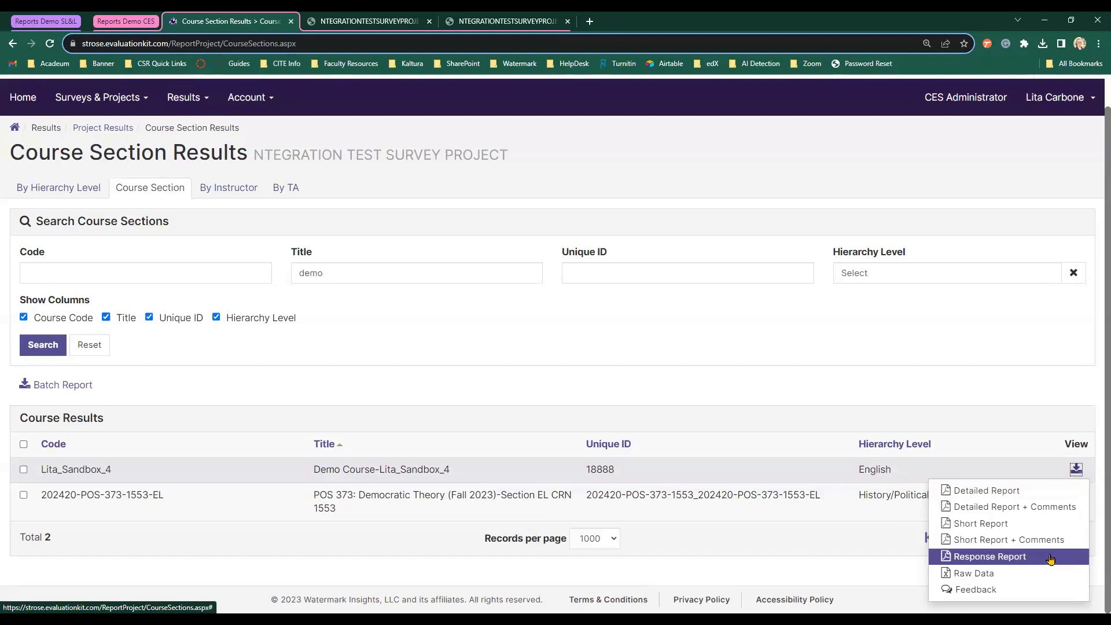
{"action": "left_click", "coordinate": [1003, 561]}
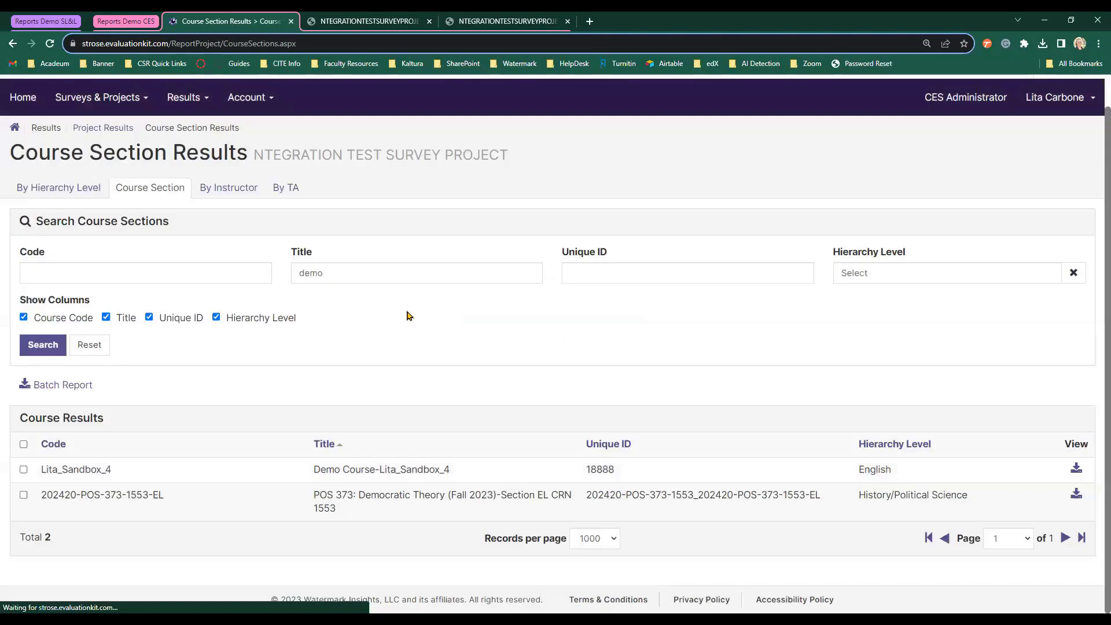
{"action": "left_click", "coordinate": [982, 73]}
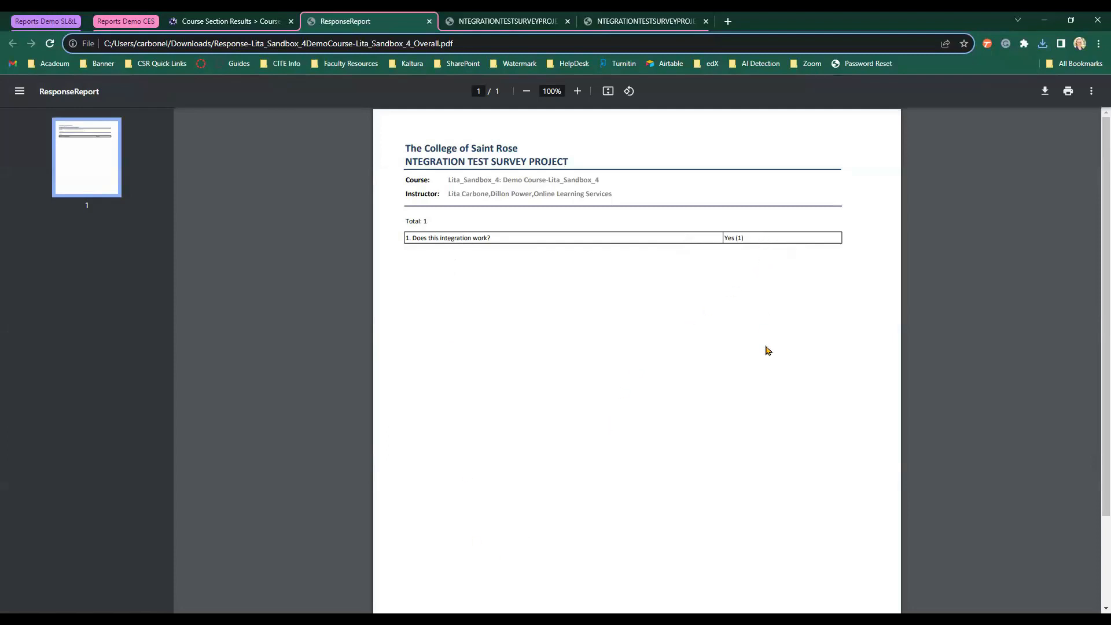
{"action": "left_click", "coordinate": [248, 16]}
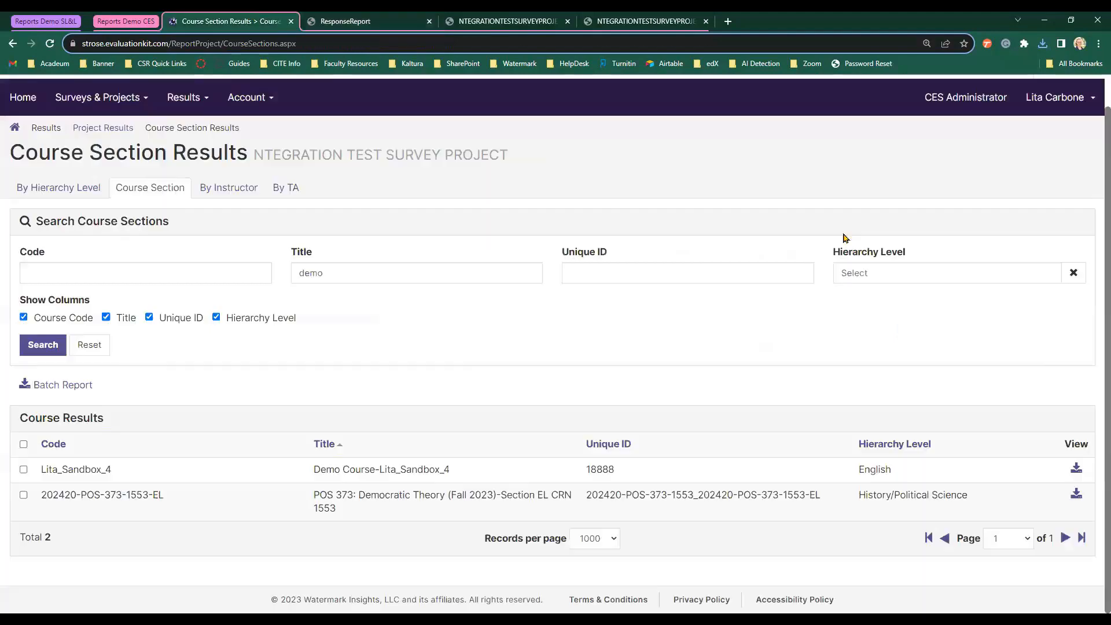
{"action": "left_click", "coordinate": [1077, 476]}
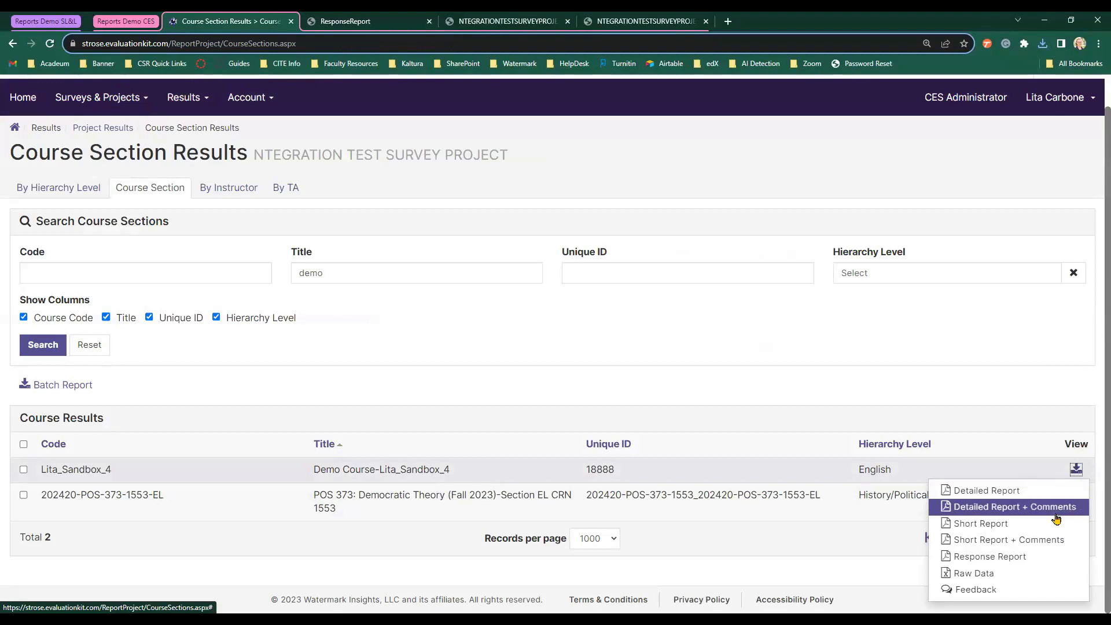
Review the demo course's Results Feedback comment dated 7/26/2023, then close it.
{"action": "left_click", "coordinate": [1038, 595]}
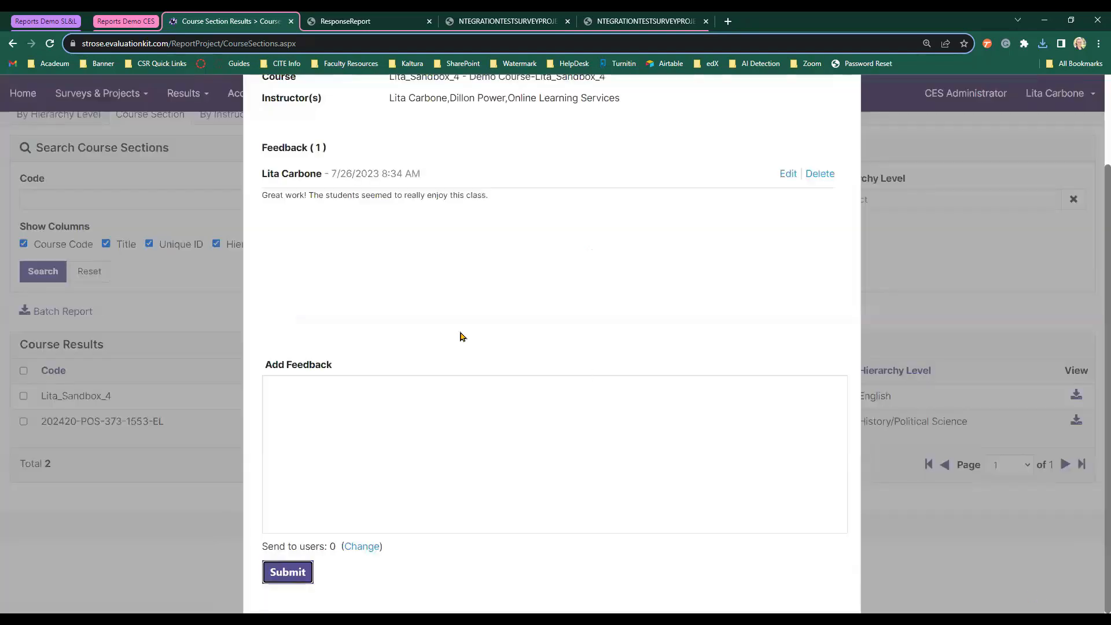
{"action": "scroll", "coordinate": [463, 335], "scroll_direction": "up", "scroll_amount": 2}
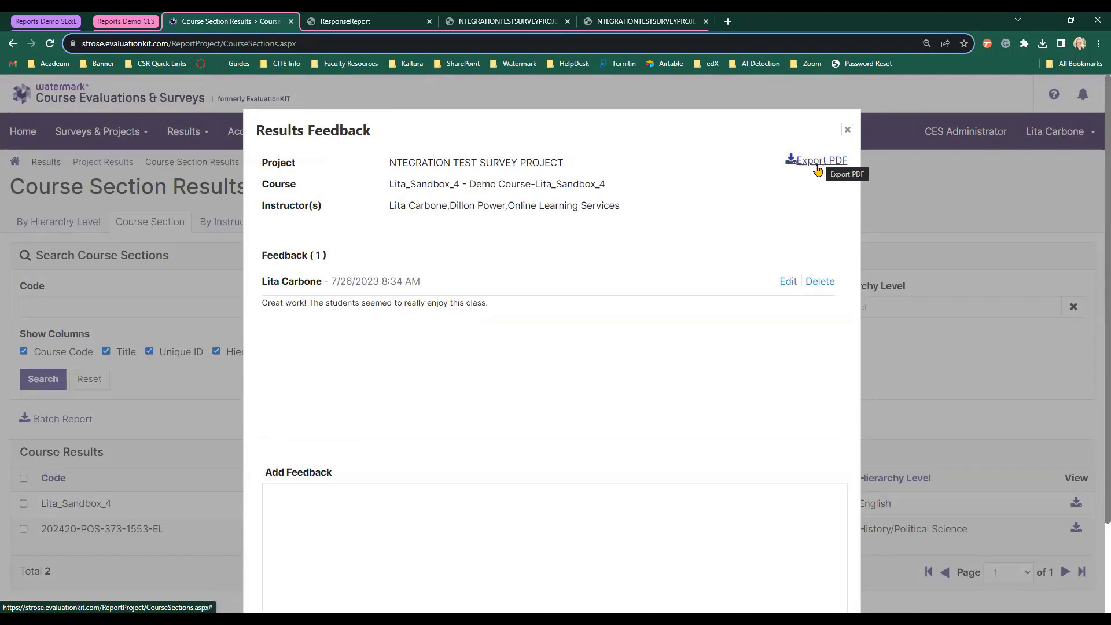
{"action": "scroll", "coordinate": [790, 176], "scroll_direction": "down", "scroll_amount": 2}
{"action": "scroll", "coordinate": [789, 180], "scroll_direction": "down", "scroll_amount": 1}
{"action": "scroll", "coordinate": [833, 145], "scroll_direction": "up", "scroll_amount": 3}
{"action": "left_click", "coordinate": [846, 128]}
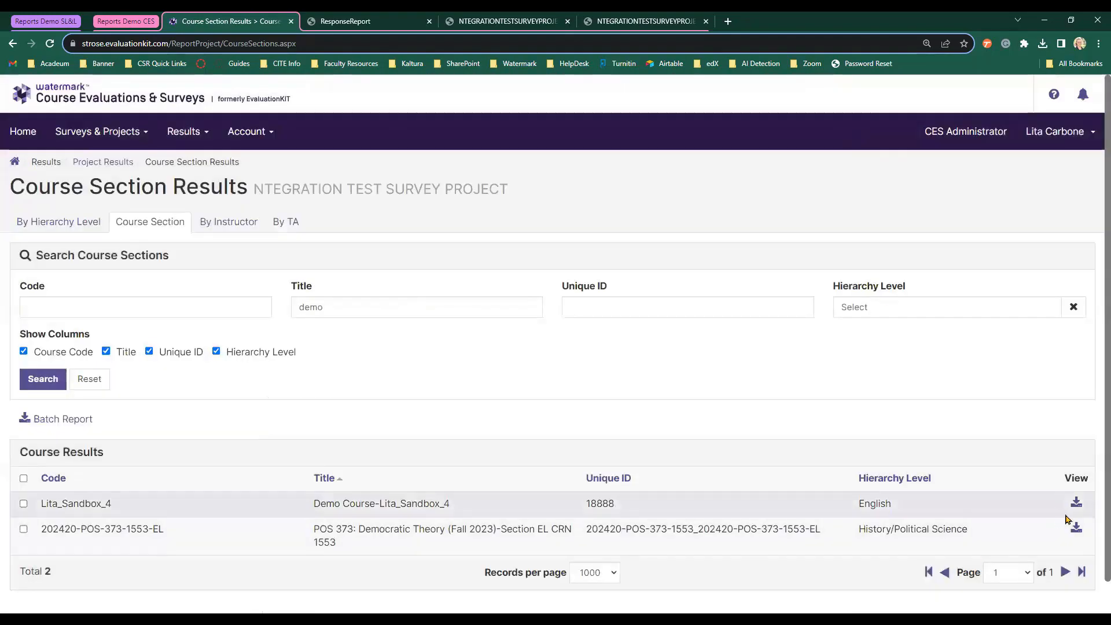
Generate the demo course's detailed Lita_Sandbox_4 Overall PDF report.
{"action": "left_click", "coordinate": [1076, 502]}
{"action": "scroll", "coordinate": [1075, 511], "scroll_direction": "down", "scroll_amount": 1}
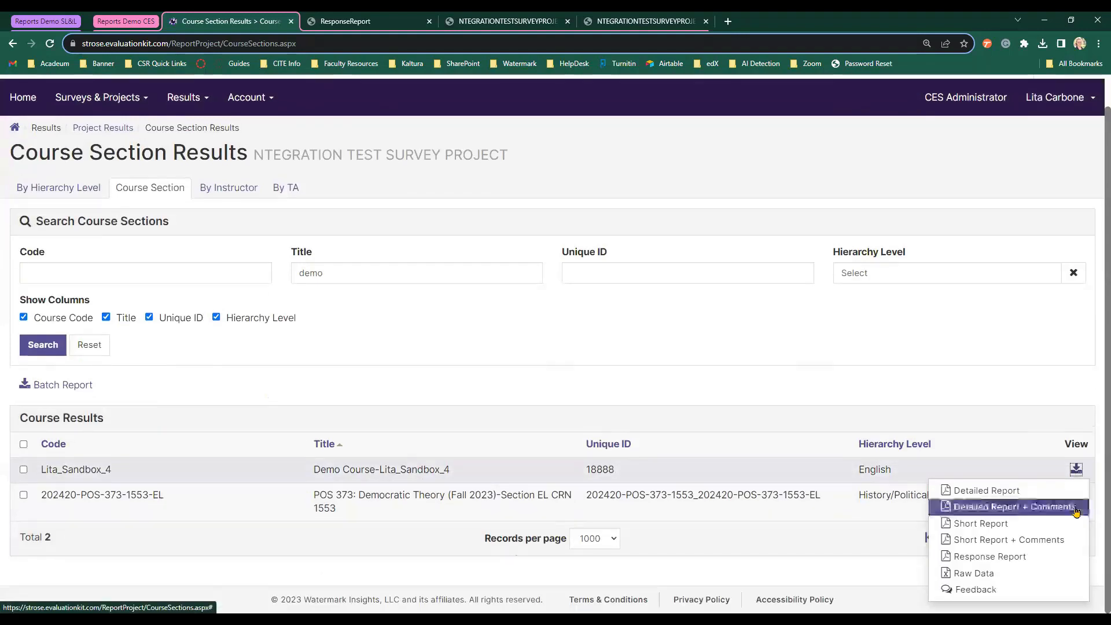
{"action": "left_click", "coordinate": [1026, 498]}
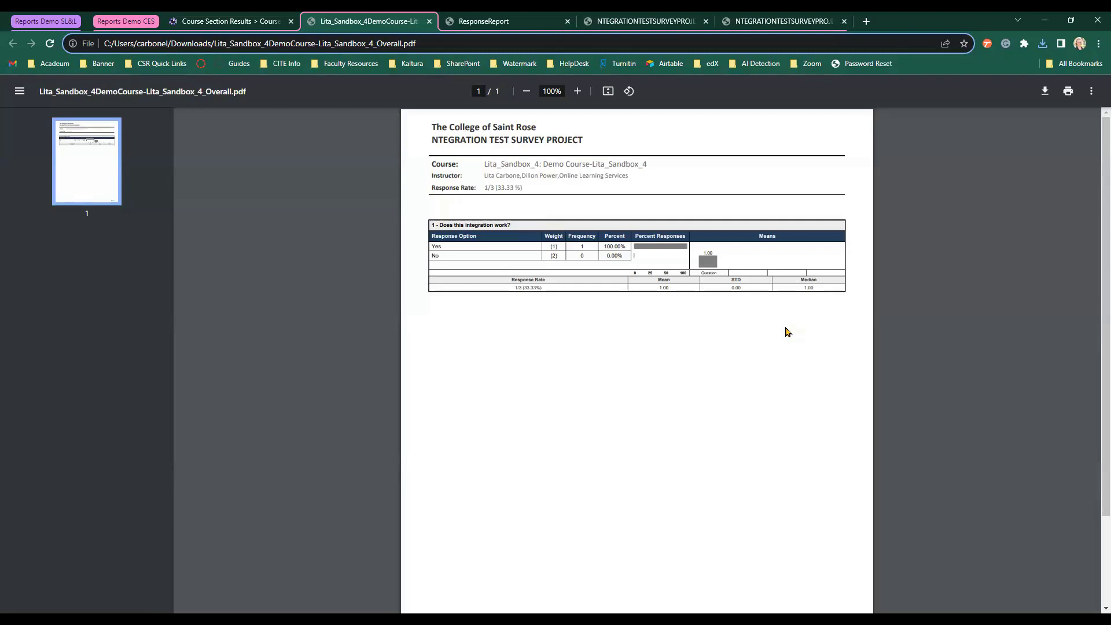
Search project results by the instructor's surname and list the Demo Course's report downloads.
{"action": "left_click", "coordinate": [240, 19]}
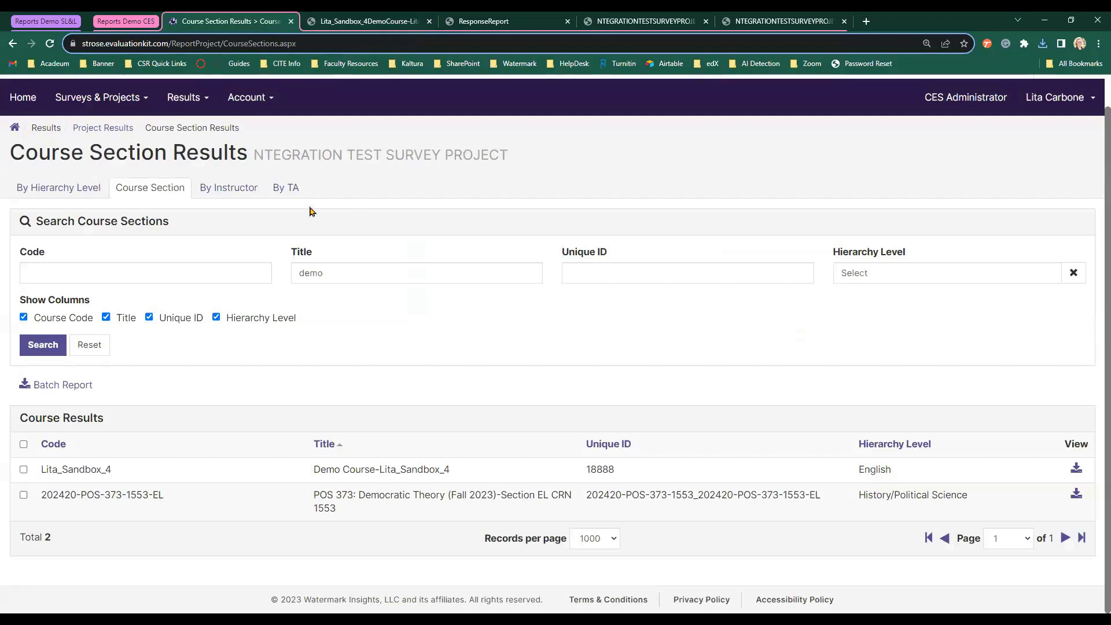
{"action": "left_click", "coordinate": [251, 196]}
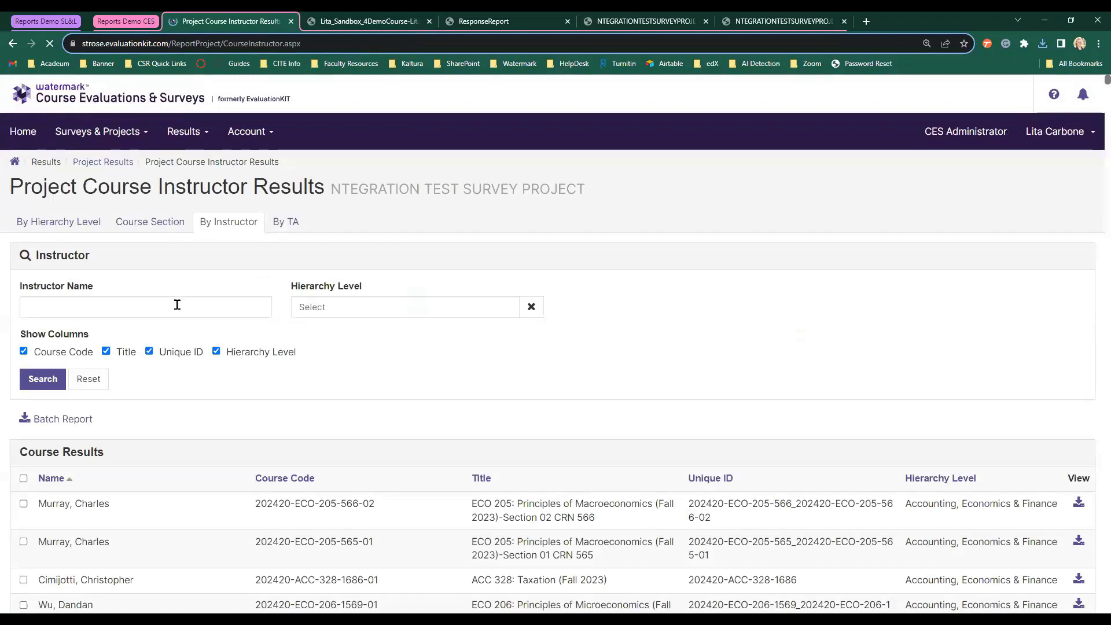
{"action": "left_click", "coordinate": [213, 307]}
{"action": "type", "text": "carbone"}
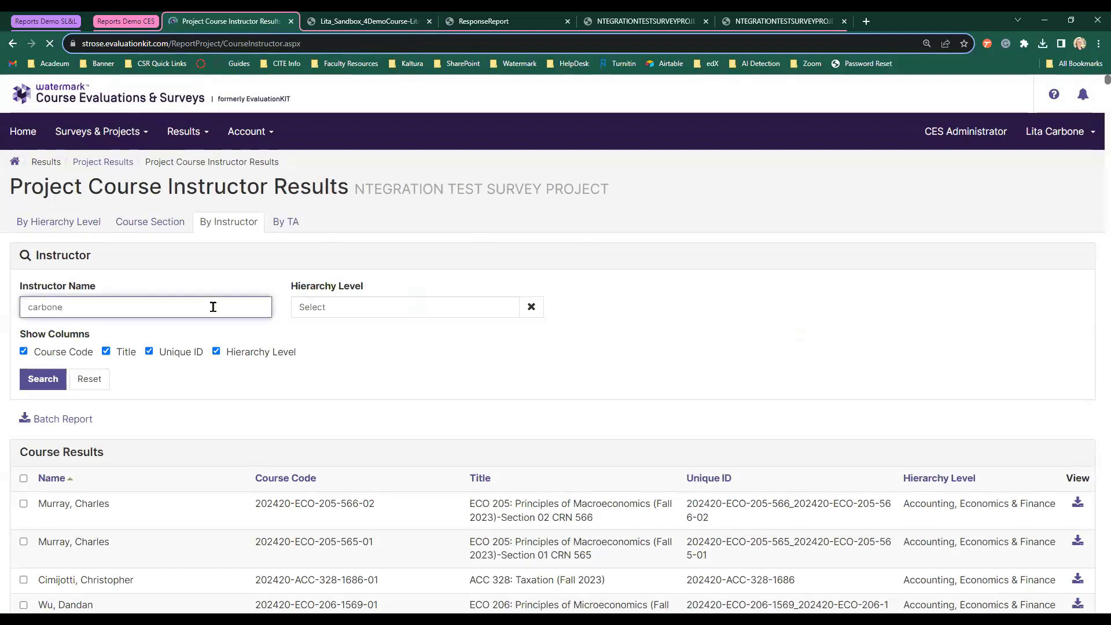
{"action": "left_click", "coordinate": [41, 379]}
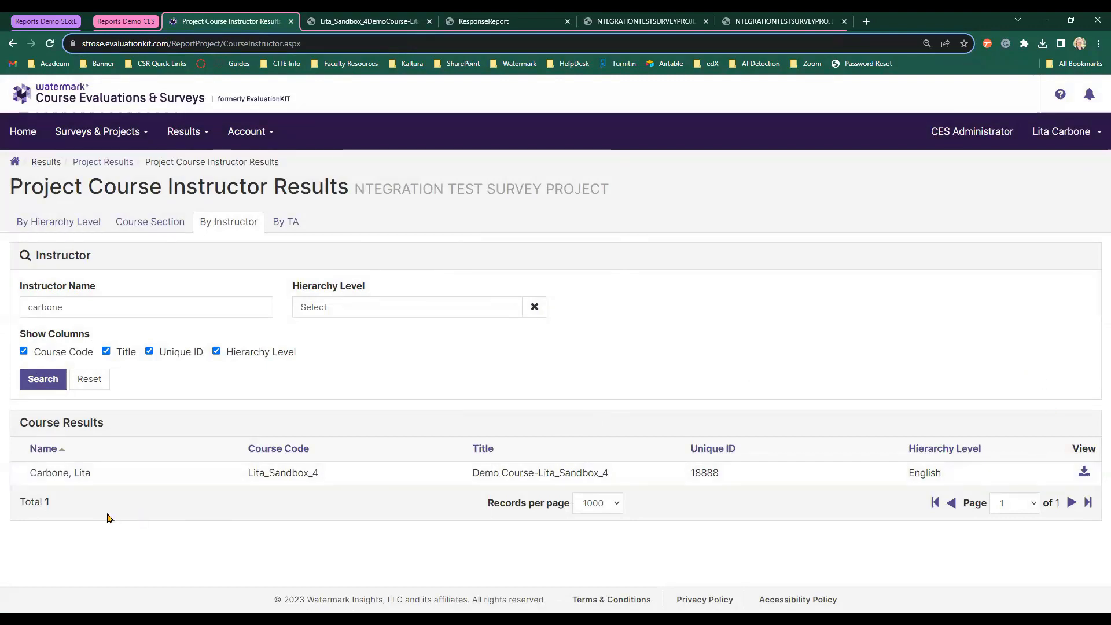
{"action": "left_click", "coordinate": [1083, 474]}
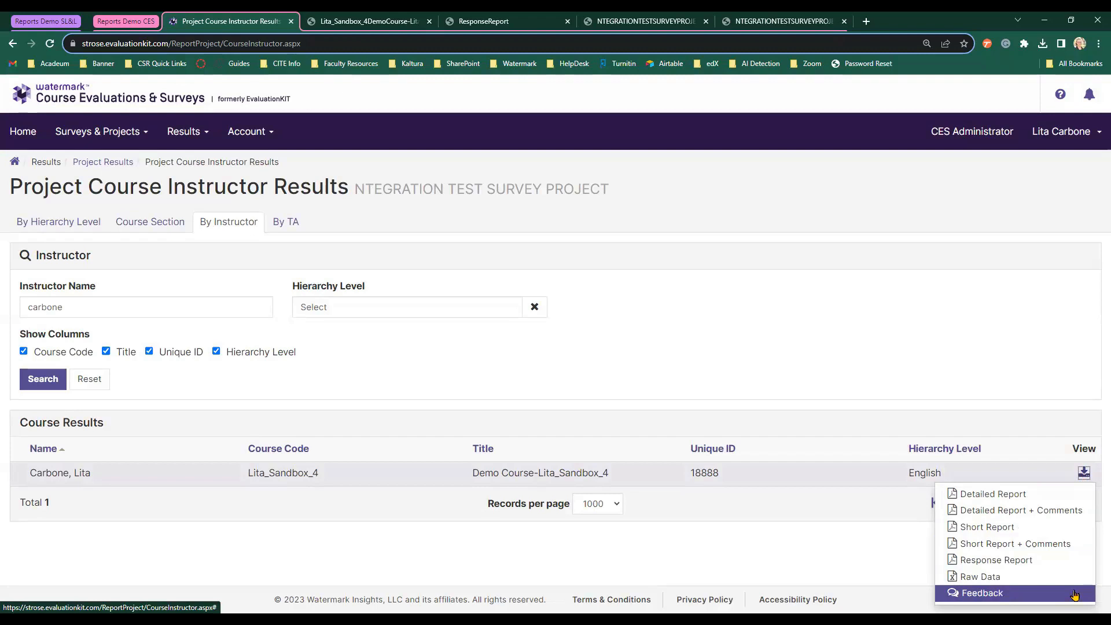
Dismiss the report download menu for the Demo Course.
{"action": "left_click", "coordinate": [779, 312]}
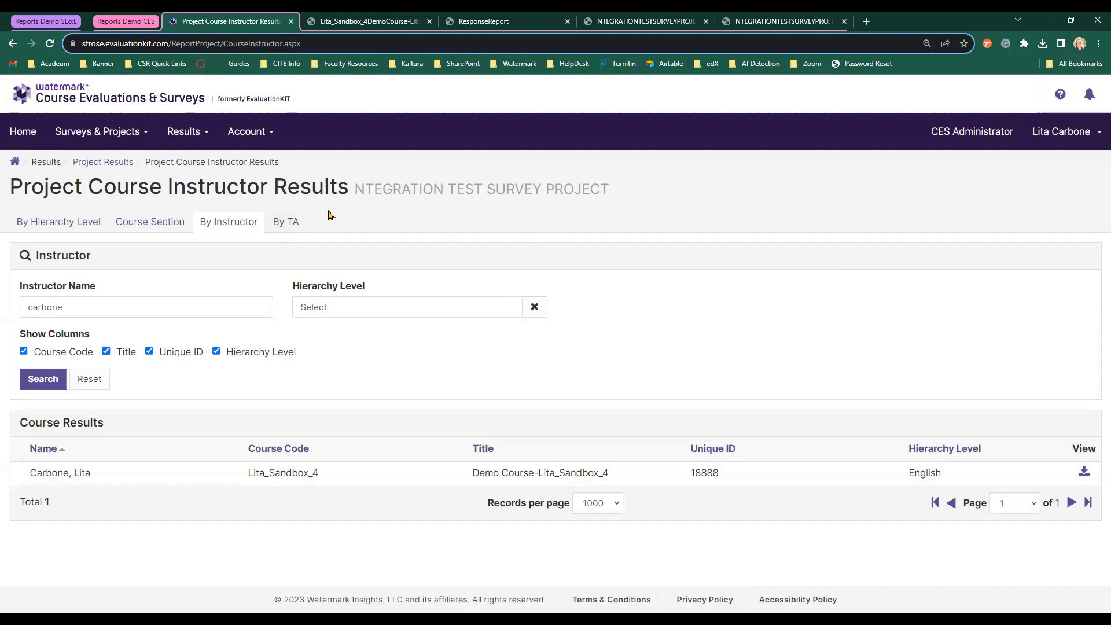
Start a new area report in Report Builder and open the Areas chooser.
{"action": "left_click", "coordinate": [186, 130]}
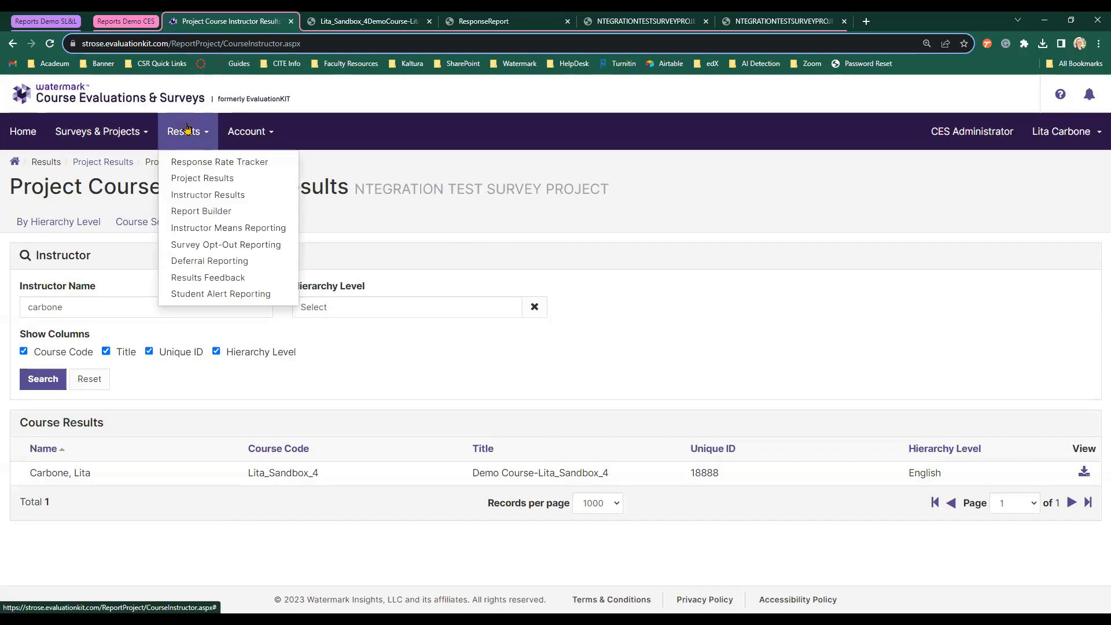
{"action": "left_click", "coordinate": [219, 216]}
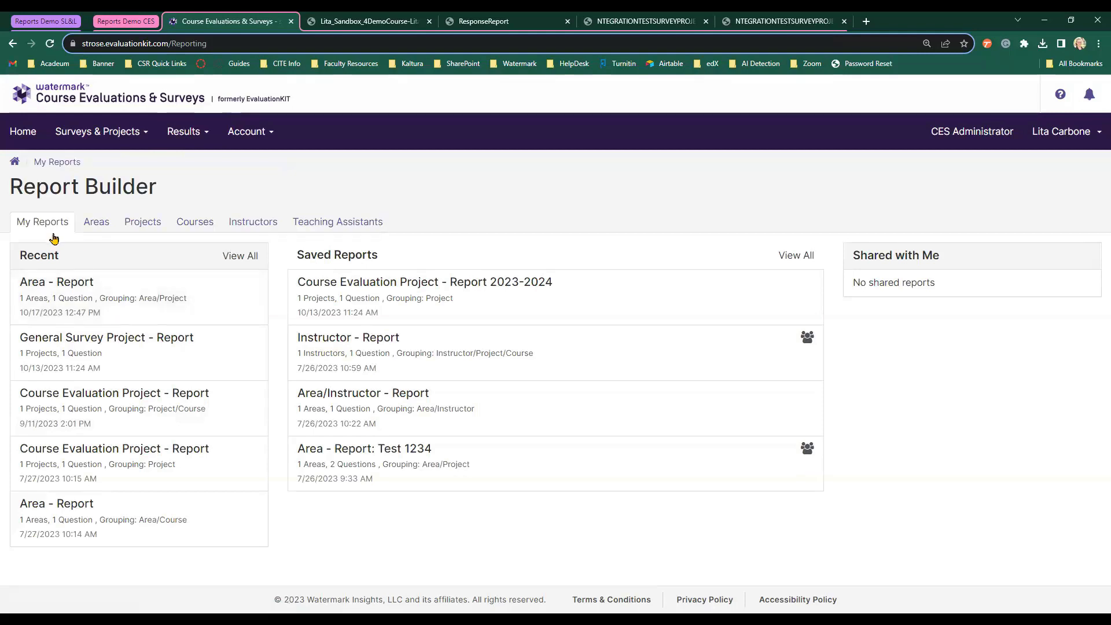
{"action": "left_click", "coordinate": [99, 226]}
{"action": "scroll", "coordinate": [192, 229], "scroll_direction": "down", "scroll_amount": 1}
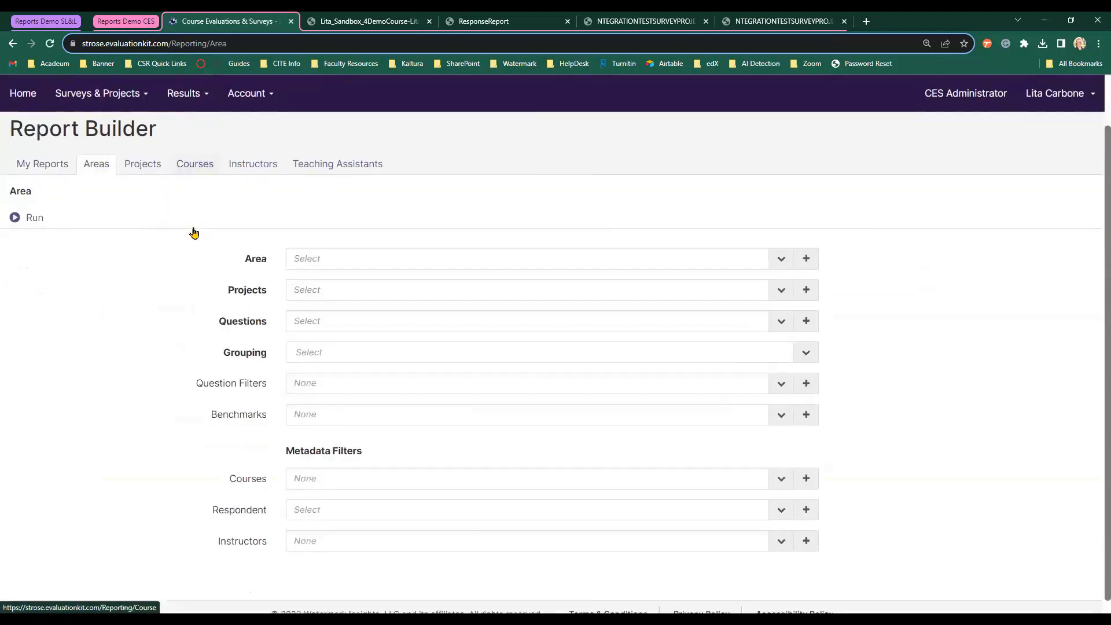
{"action": "left_click", "coordinate": [391, 252]}
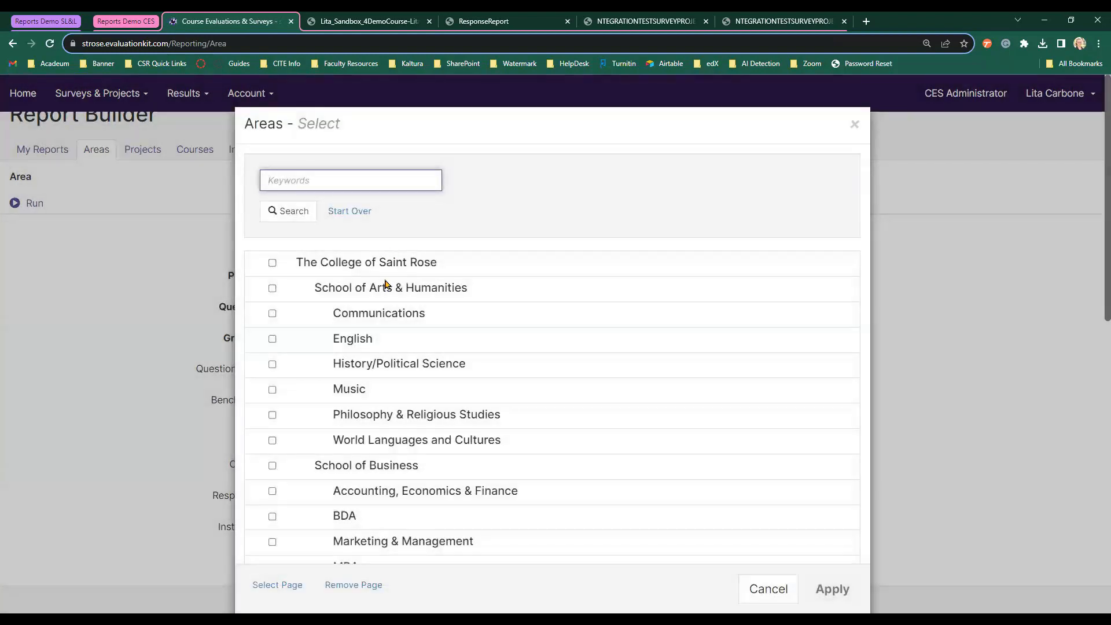
Select The College of Saint Rose as area and NTEGRATION TEST SURVEY PROJECT as project.
{"action": "left_click", "coordinate": [272, 263]}
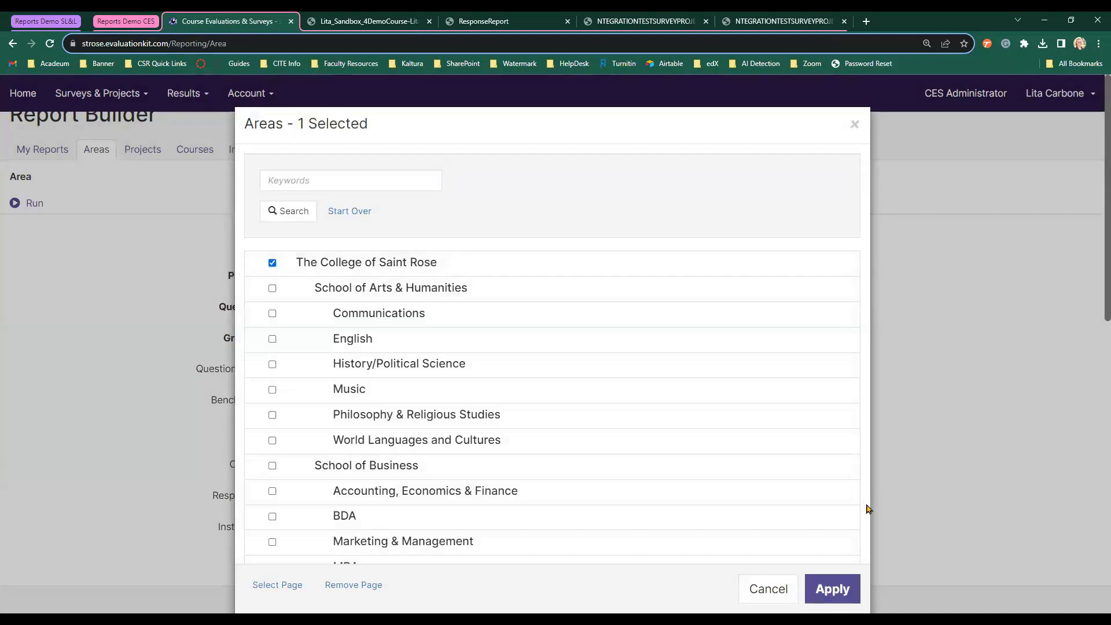
{"action": "left_click", "coordinate": [842, 586]}
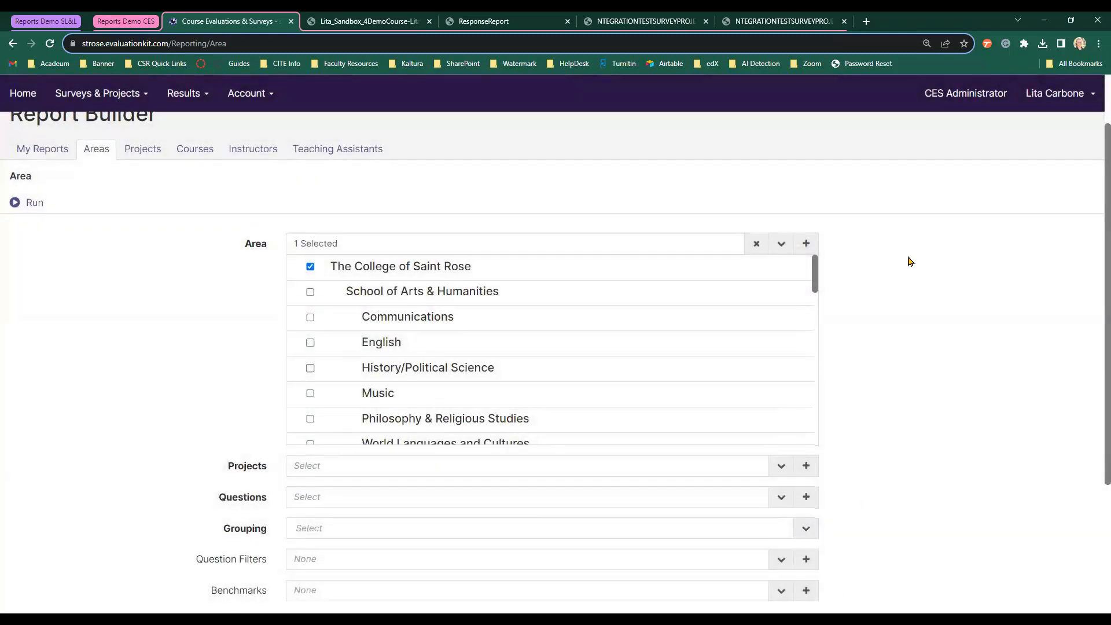
{"action": "scroll", "coordinate": [385, 471], "scroll_direction": "down", "scroll_amount": 2}
{"action": "left_click", "coordinate": [405, 350]}
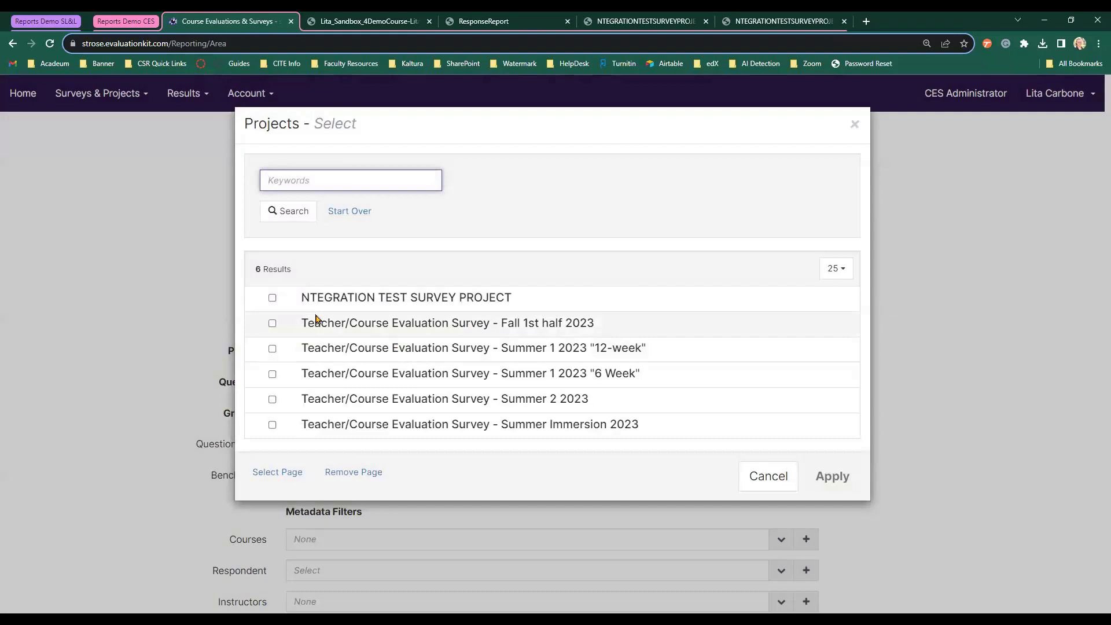
{"action": "left_click", "coordinate": [272, 298]}
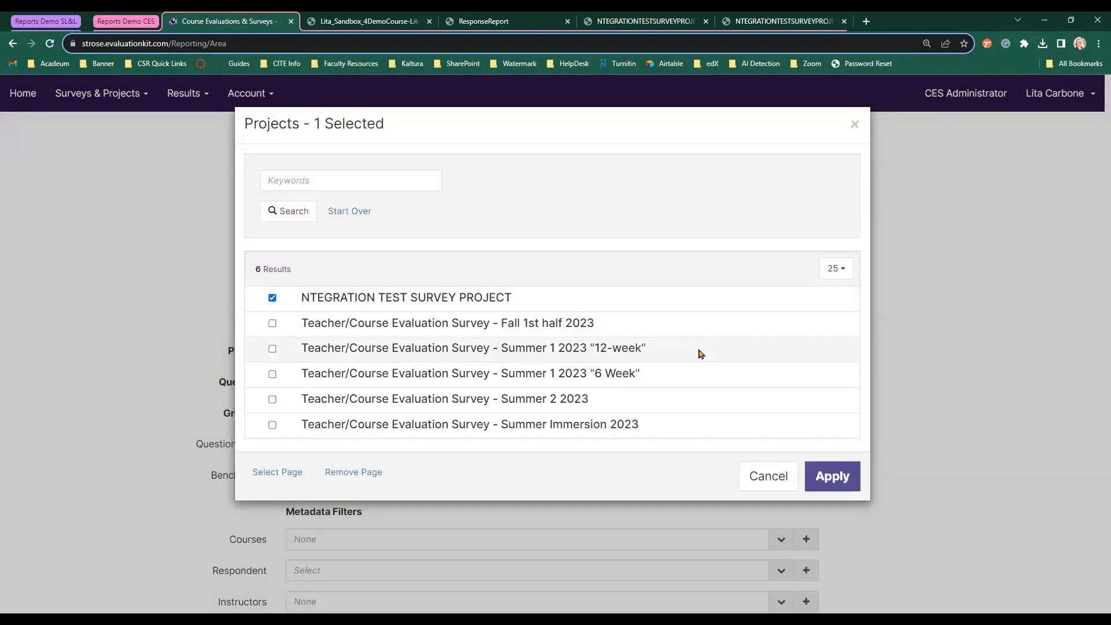
{"action": "left_click", "coordinate": [854, 488]}
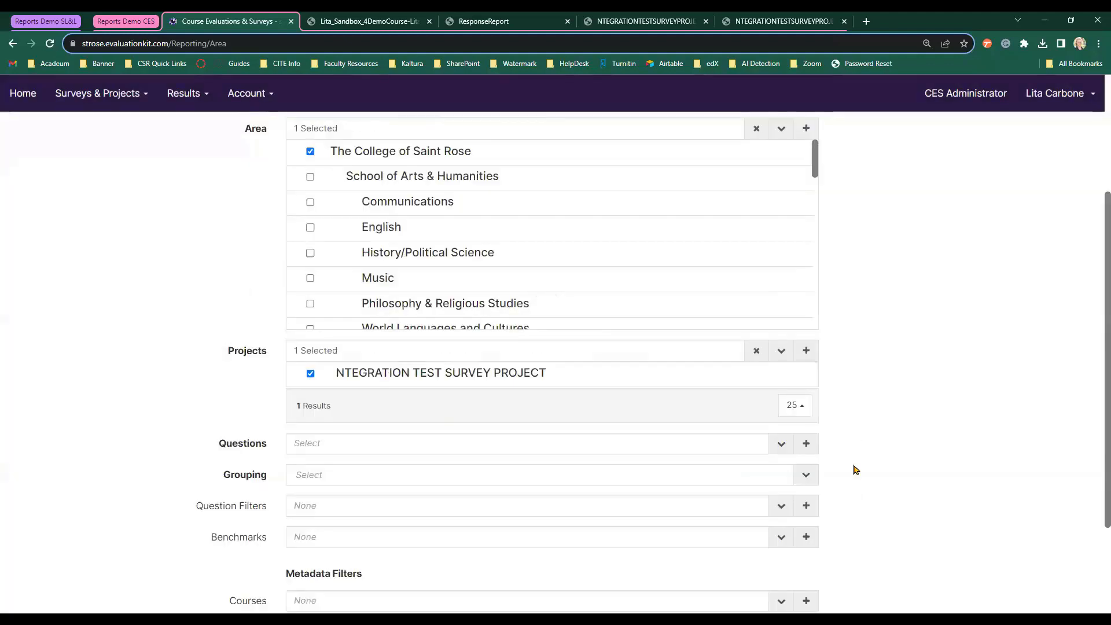
Add the question 'Does this integration work?' and group the report by Area/Project.
{"action": "scroll", "coordinate": [855, 468], "scroll_direction": "down", "scroll_amount": 1}
{"action": "left_click", "coordinate": [695, 386]}
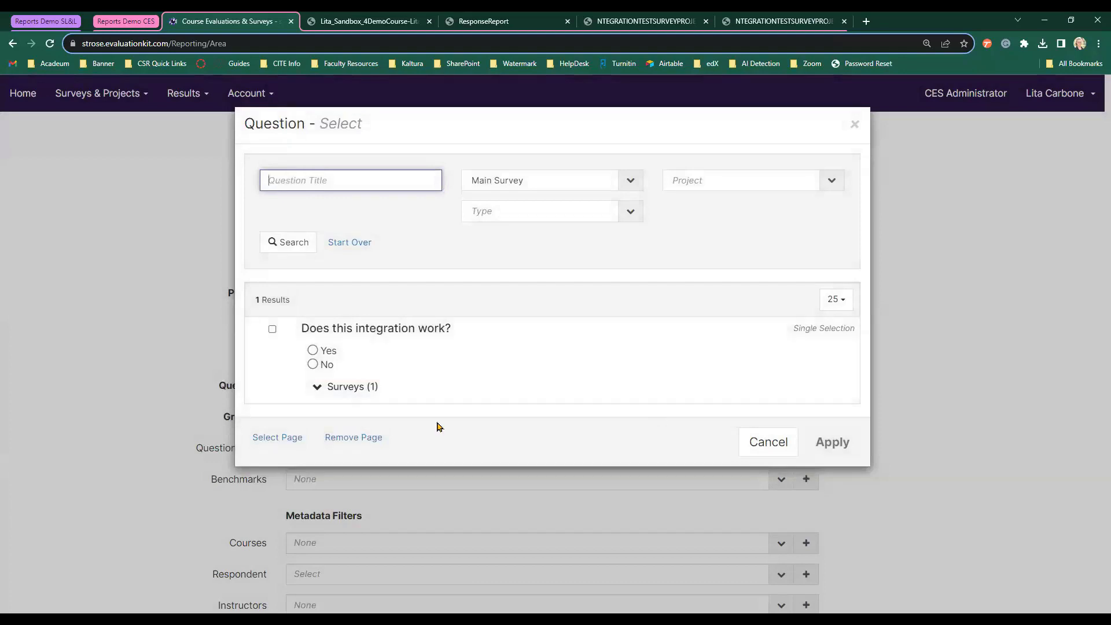
{"action": "left_click", "coordinate": [272, 330]}
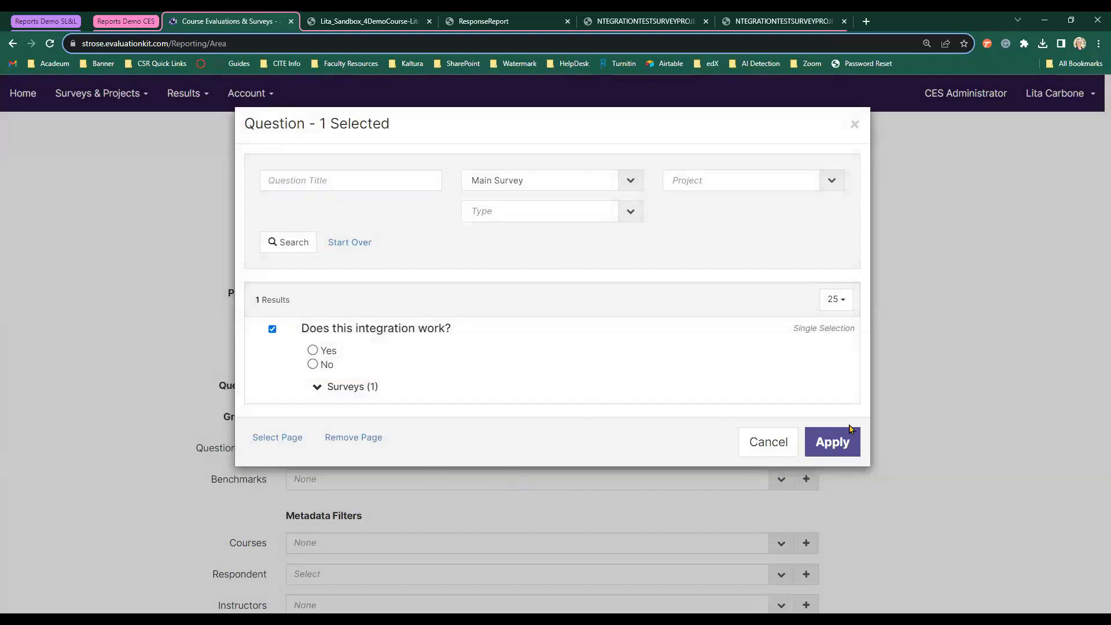
{"action": "left_click", "coordinate": [834, 448]}
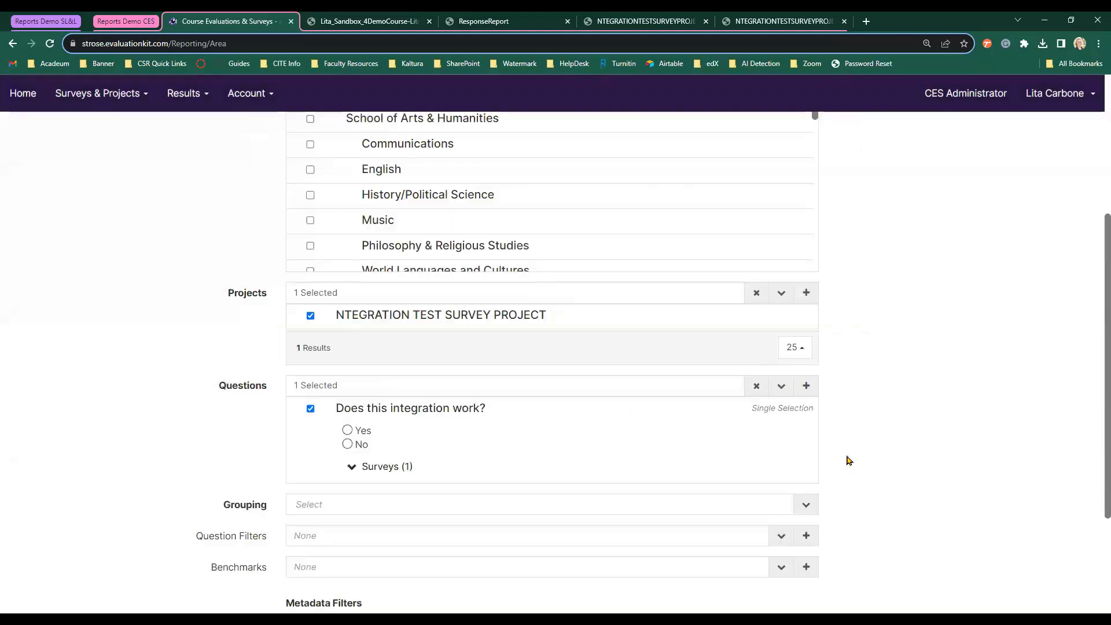
{"action": "scroll", "coordinate": [842, 441], "scroll_direction": "down", "scroll_amount": 2}
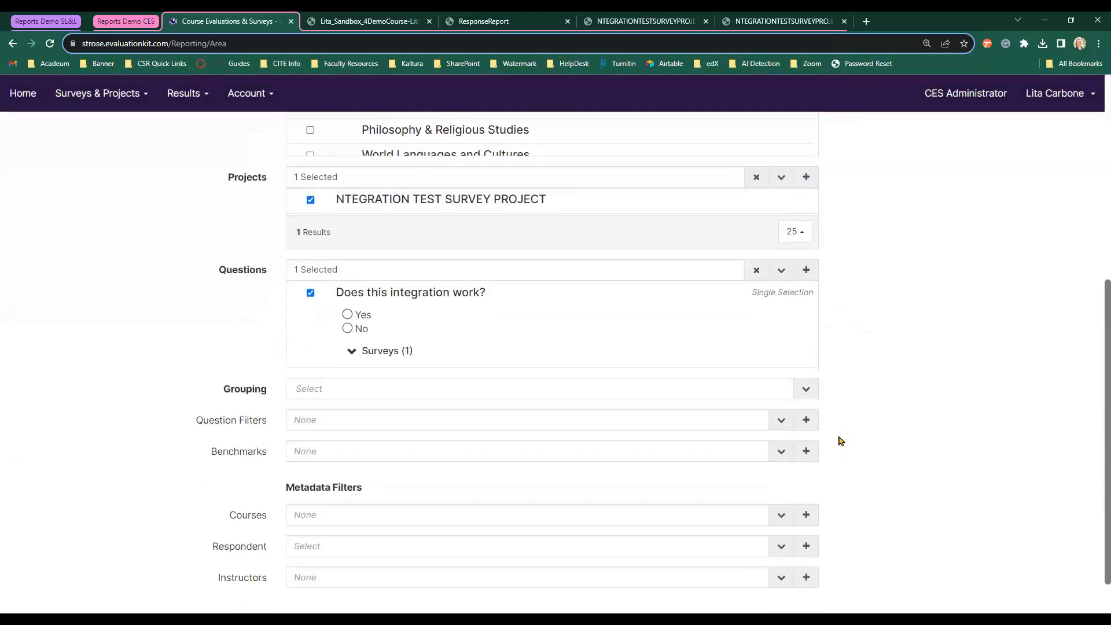
{"action": "left_click", "coordinate": [356, 387]}
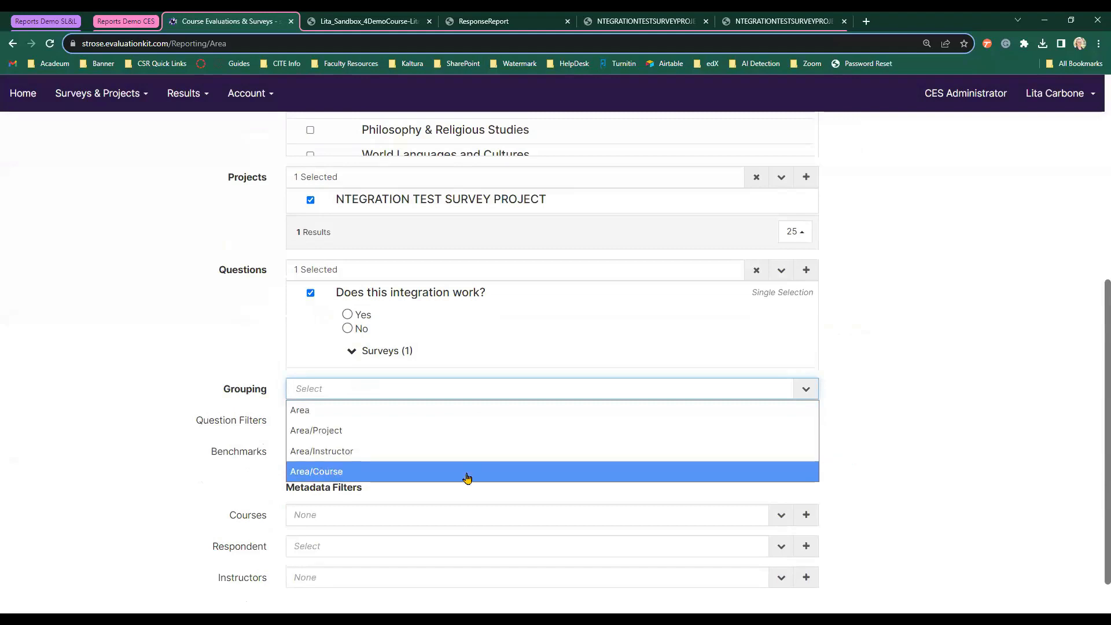
{"action": "left_click", "coordinate": [408, 438]}
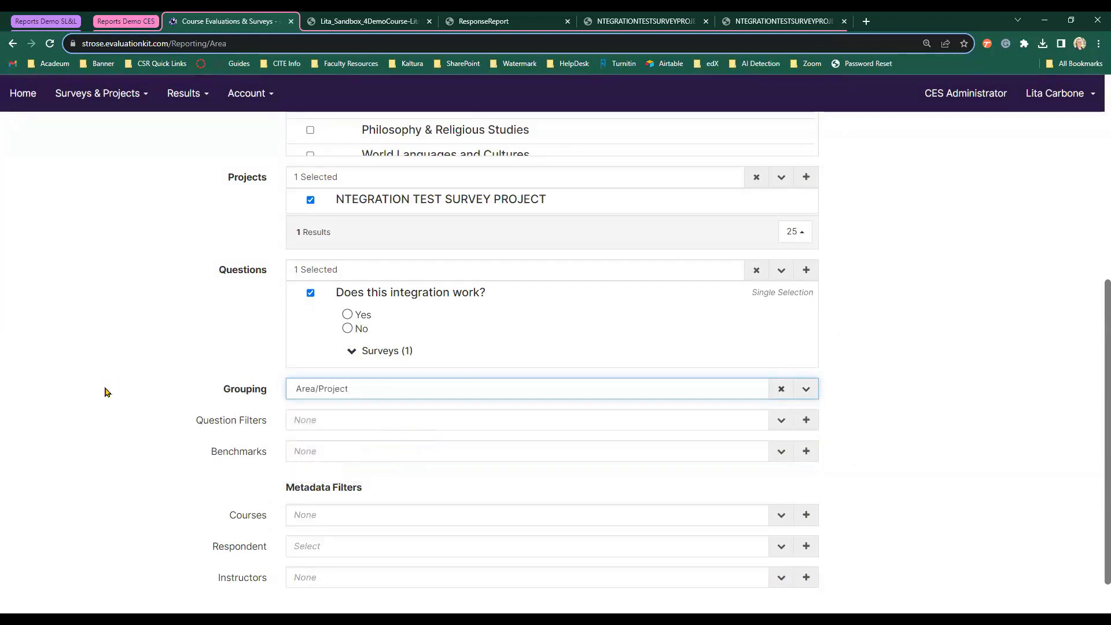
{"action": "scroll", "coordinate": [105, 392], "scroll_direction": "down", "scroll_amount": 1}
{"action": "scroll", "coordinate": [105, 392], "scroll_direction": "up", "scroll_amount": 6}
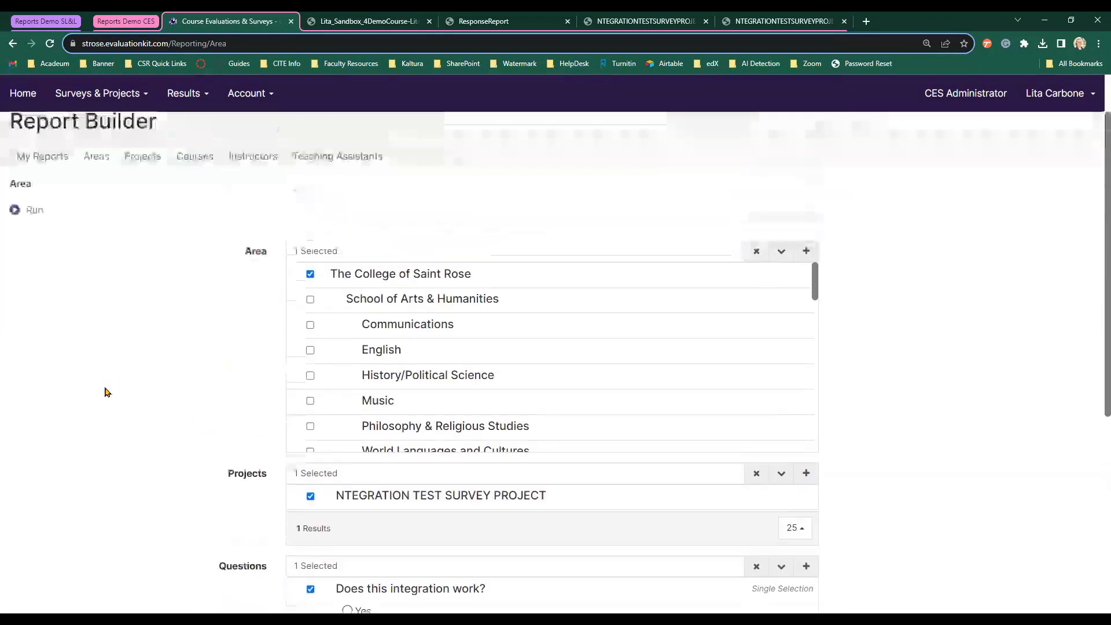
{"action": "scroll", "coordinate": [92, 359], "scroll_direction": "up", "scroll_amount": 1}
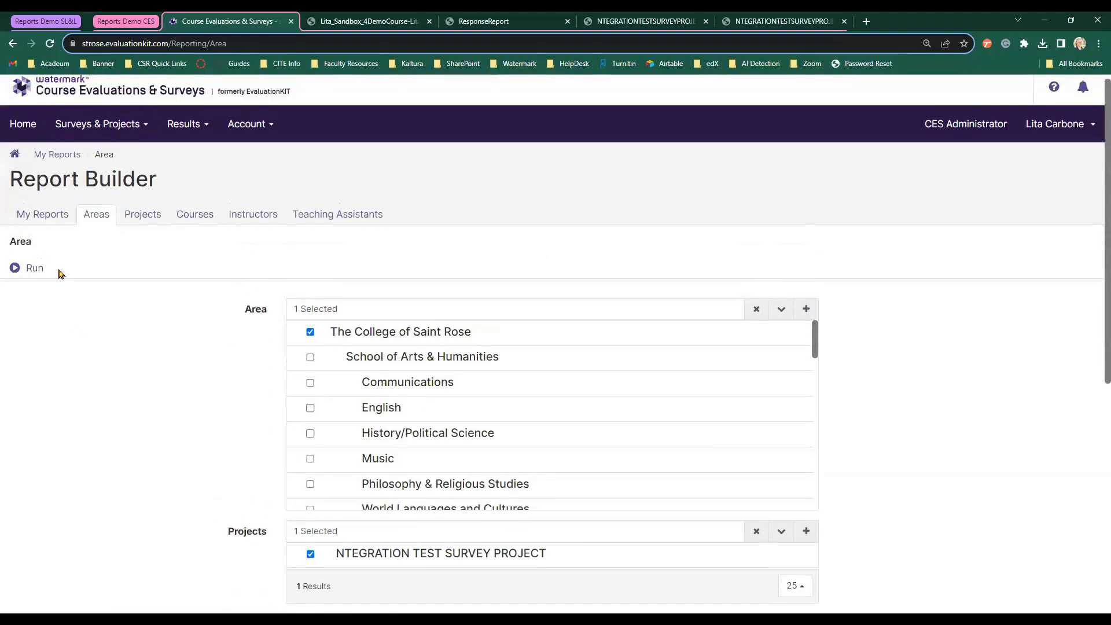
{"action": "left_click", "coordinate": [26, 272]}
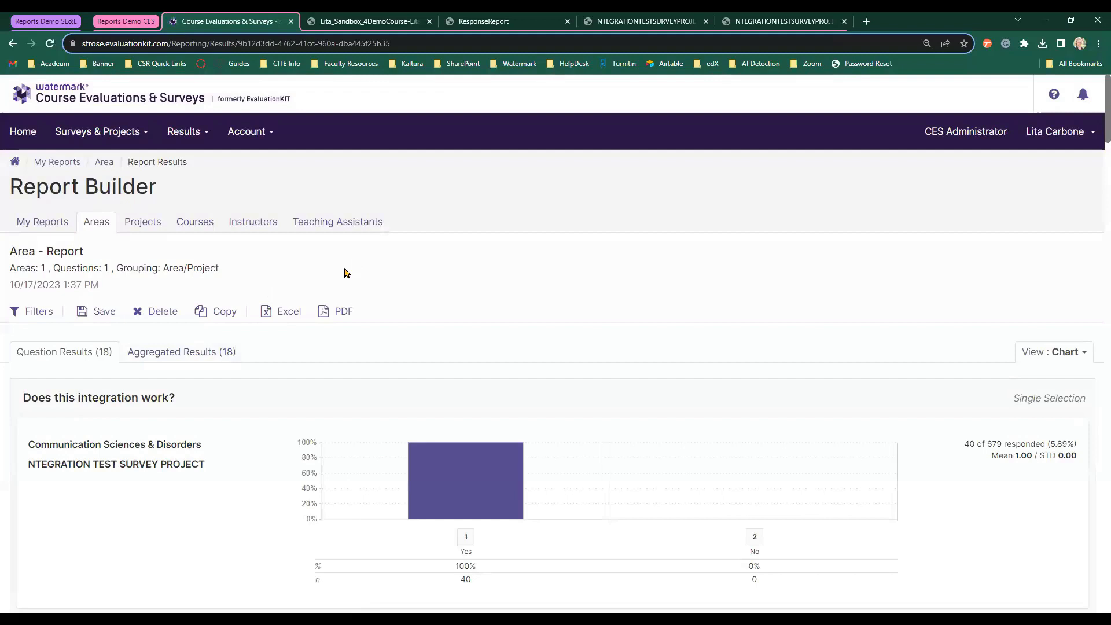
{"action": "scroll", "coordinate": [347, 281], "scroll_direction": "down", "scroll_amount": 1}
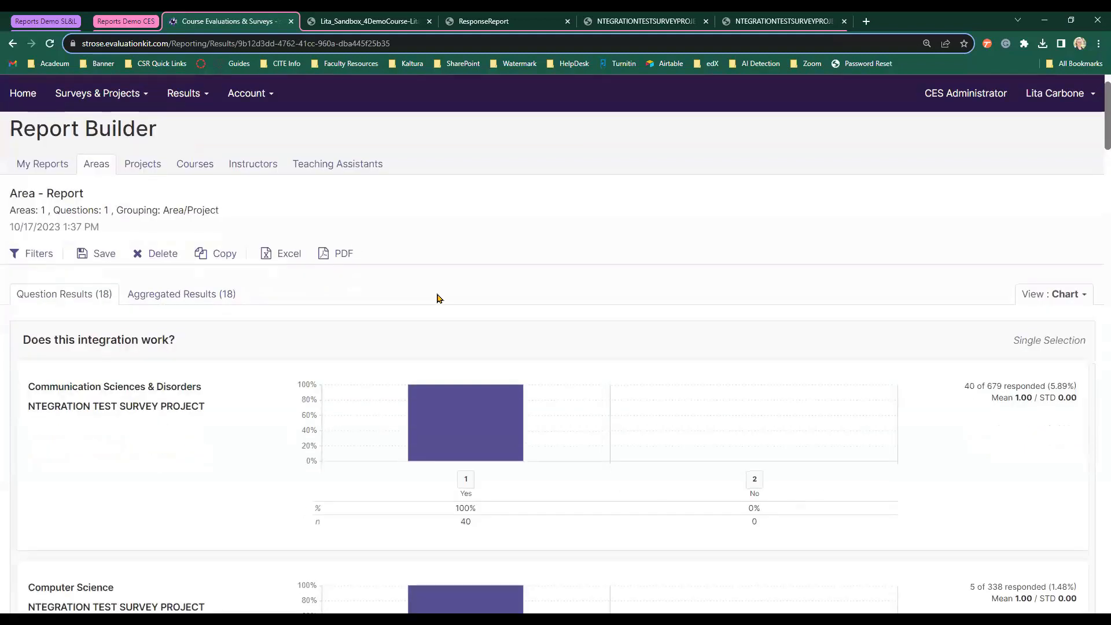
{"action": "scroll", "coordinate": [267, 416], "scroll_direction": "down", "scroll_amount": 2}
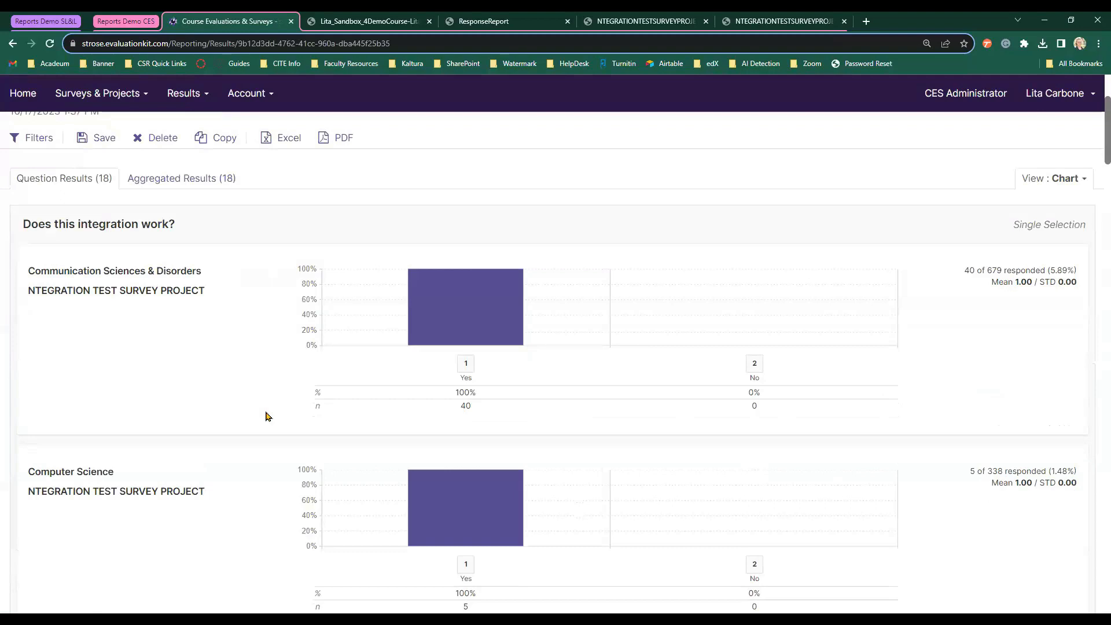
{"action": "scroll", "coordinate": [267, 416], "scroll_direction": "down", "scroll_amount": 1}
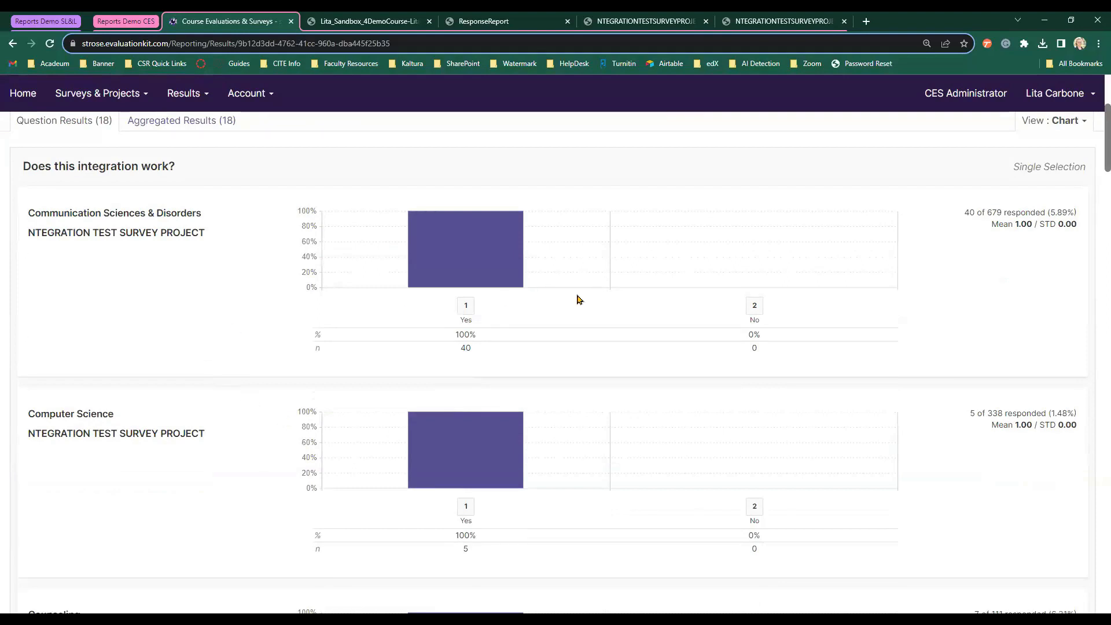
{"action": "scroll", "coordinate": [578, 298], "scroll_direction": "down", "scroll_amount": 2}
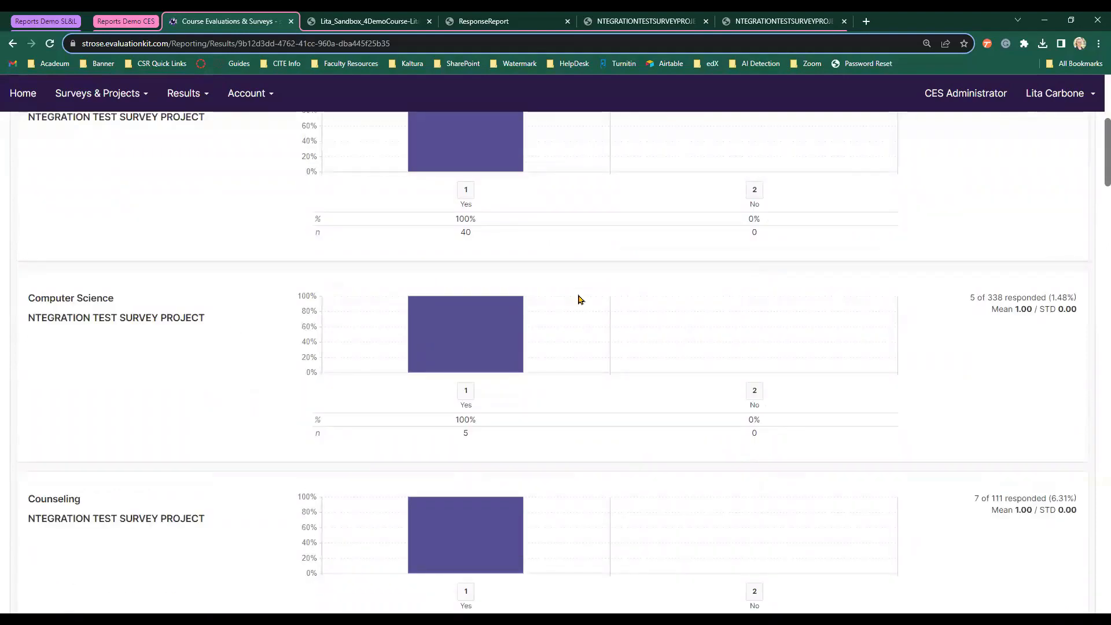
{"action": "scroll", "coordinate": [235, 357], "scroll_direction": "down", "scroll_amount": 2}
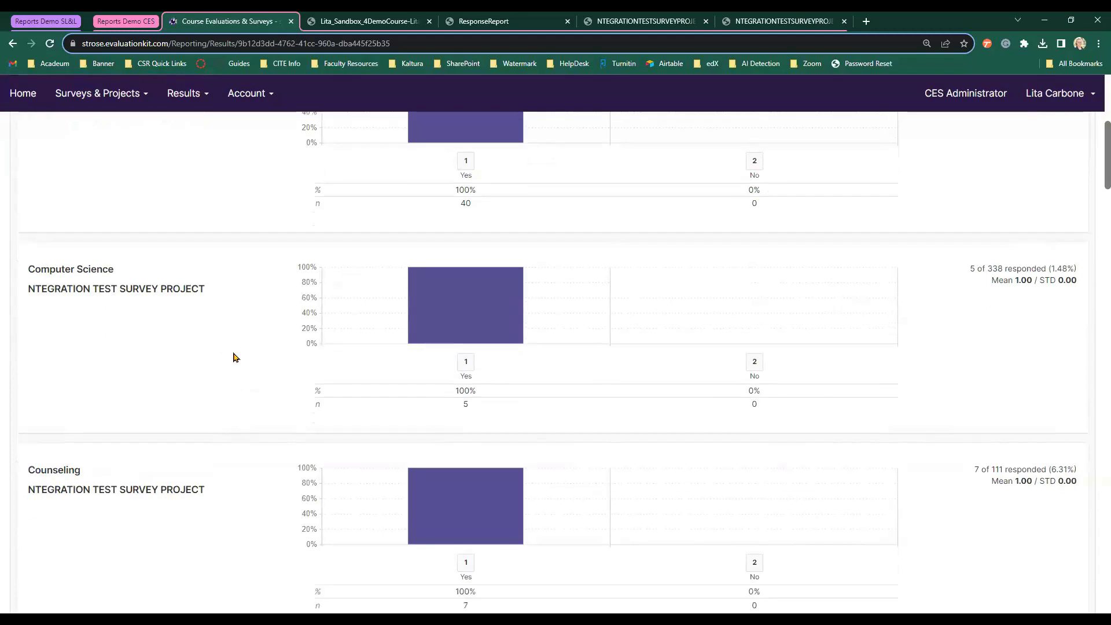
{"action": "scroll", "coordinate": [235, 357], "scroll_direction": "down", "scroll_amount": 7}
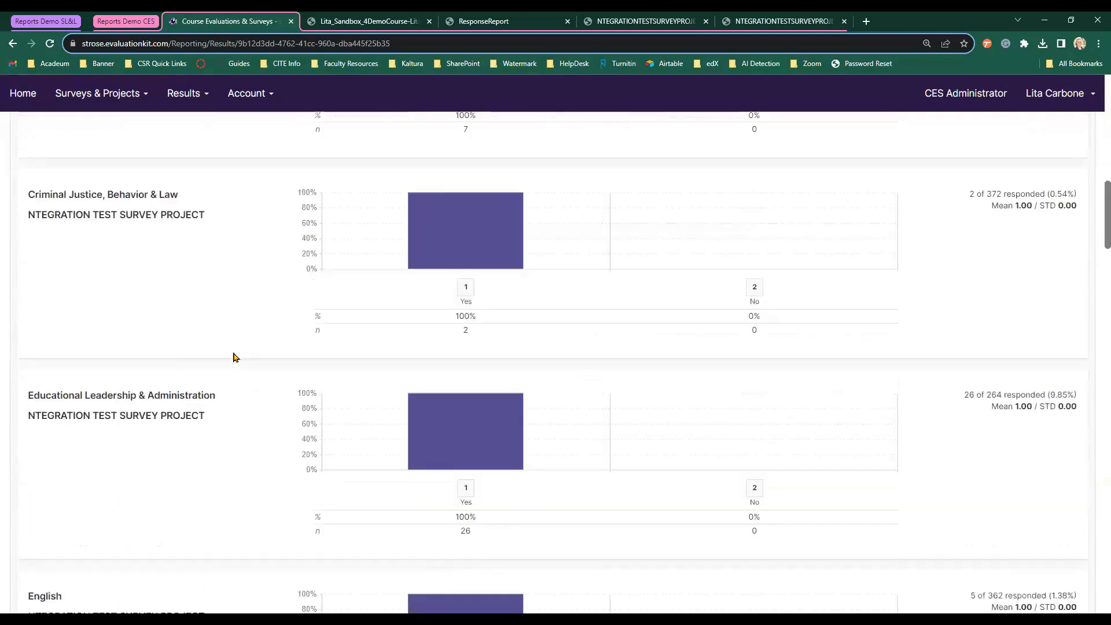
{"action": "scroll", "coordinate": [234, 357], "scroll_direction": "down", "scroll_amount": 1}
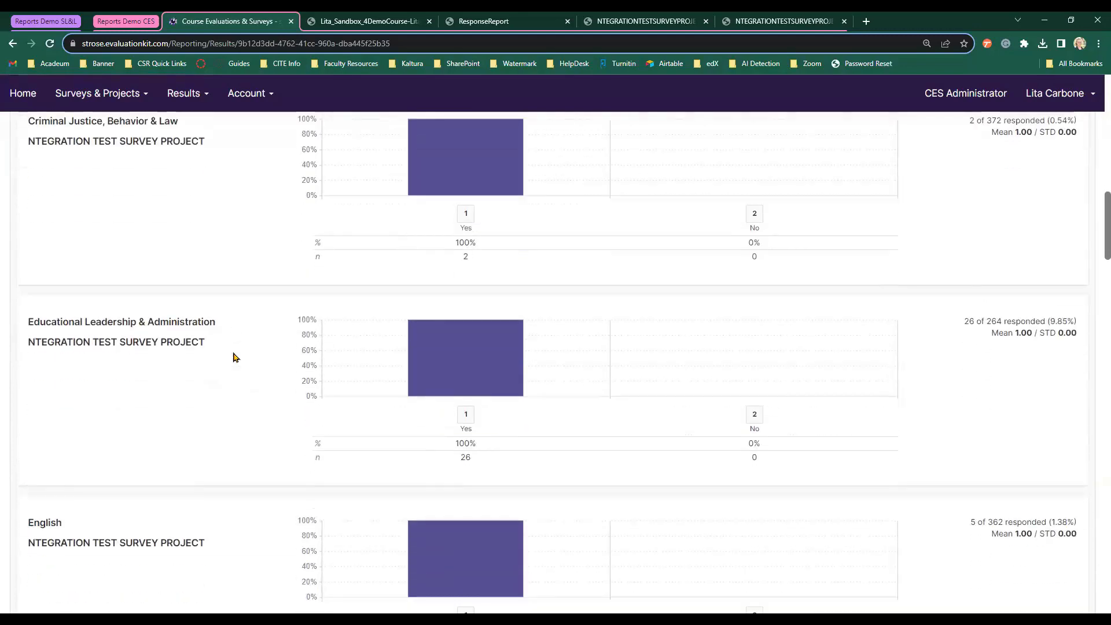
{"action": "scroll", "coordinate": [235, 357], "scroll_direction": "down", "scroll_amount": 1}
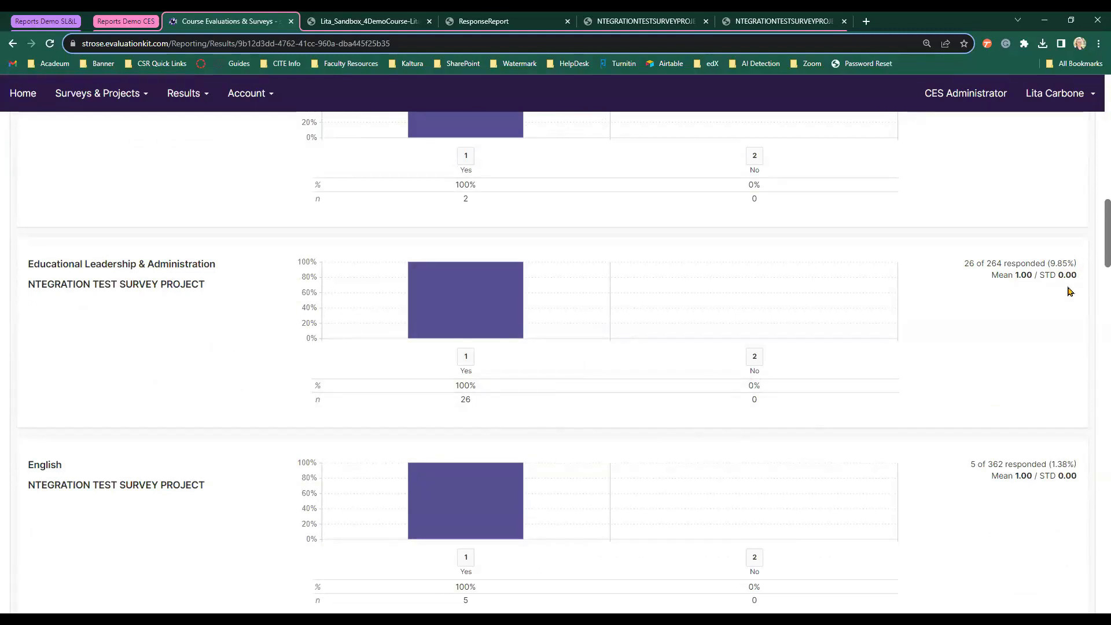
{"action": "scroll", "coordinate": [796, 318], "scroll_direction": "down", "scroll_amount": 3}
{"action": "scroll", "coordinate": [796, 318], "scroll_direction": "up", "scroll_amount": 2}
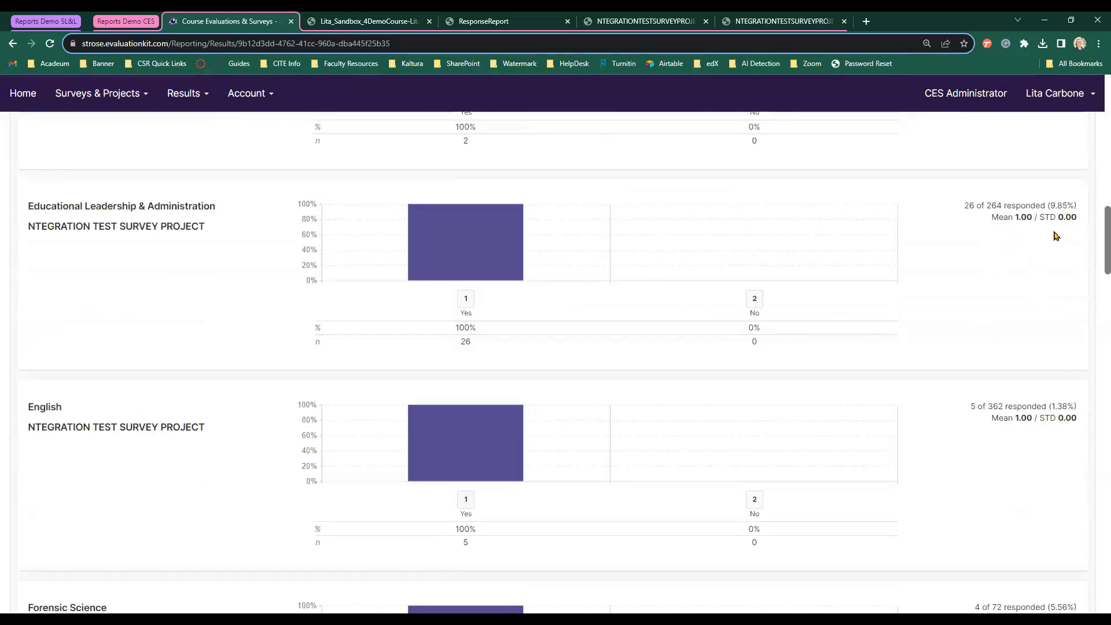
{"action": "scroll", "coordinate": [1015, 323], "scroll_direction": "up", "scroll_amount": 15}
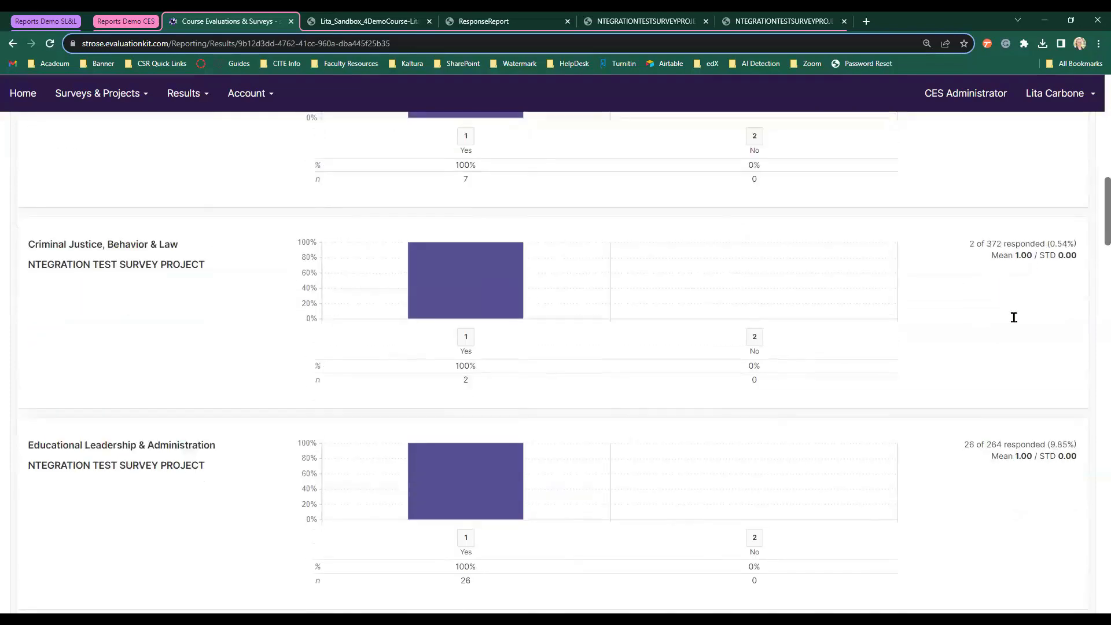
{"action": "scroll", "coordinate": [1016, 321], "scroll_direction": "up", "scroll_amount": 3}
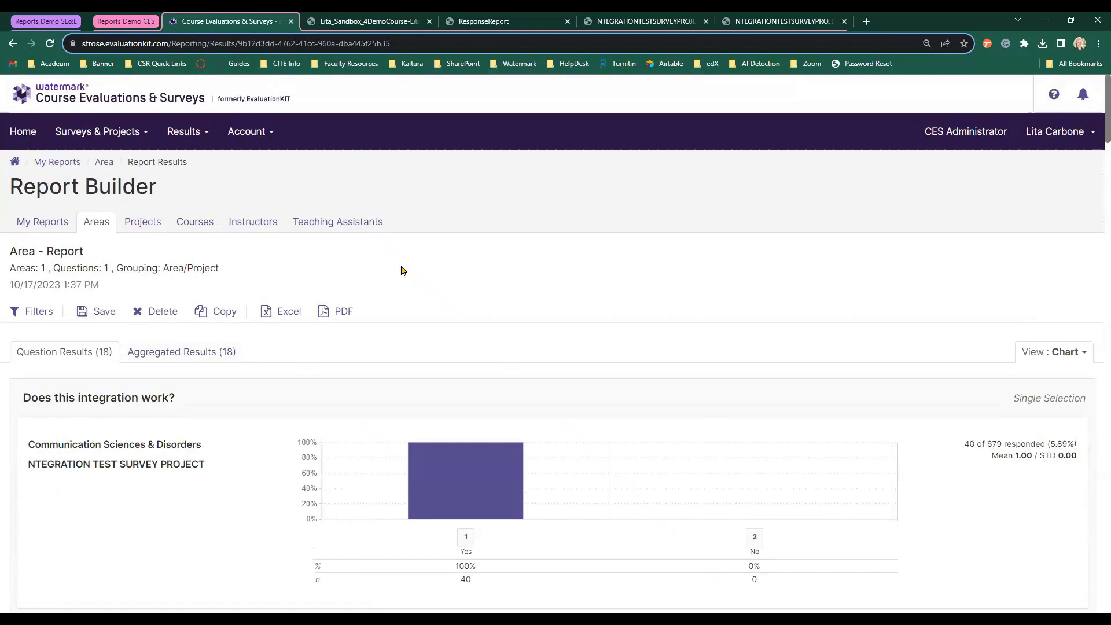
Review the area report's aggregated charts, including the integration survey project at mean 1.00, 5.89% responding.
{"action": "left_click", "coordinate": [144, 355]}
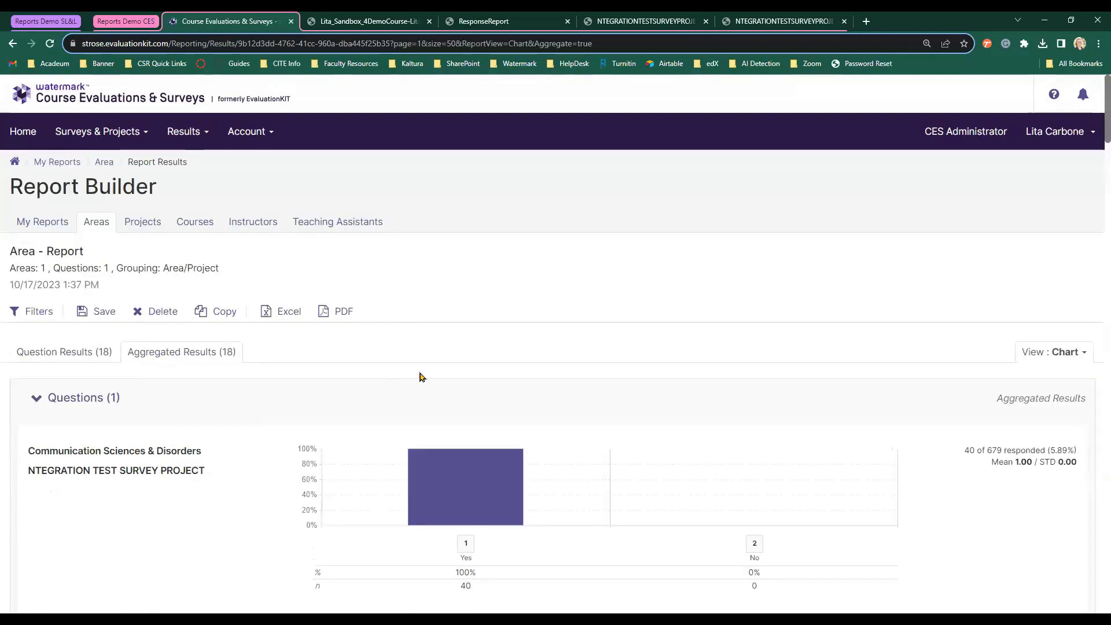
{"action": "scroll", "coordinate": [405, 373], "scroll_direction": "down", "scroll_amount": 1}
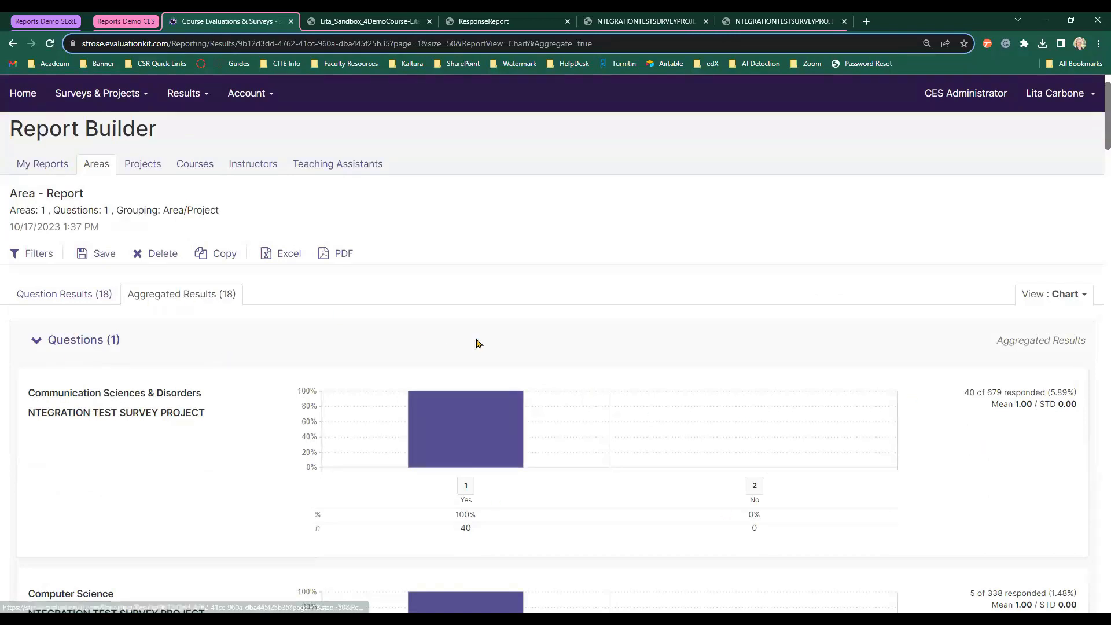
{"action": "scroll", "coordinate": [477, 342], "scroll_direction": "up", "scroll_amount": 1}
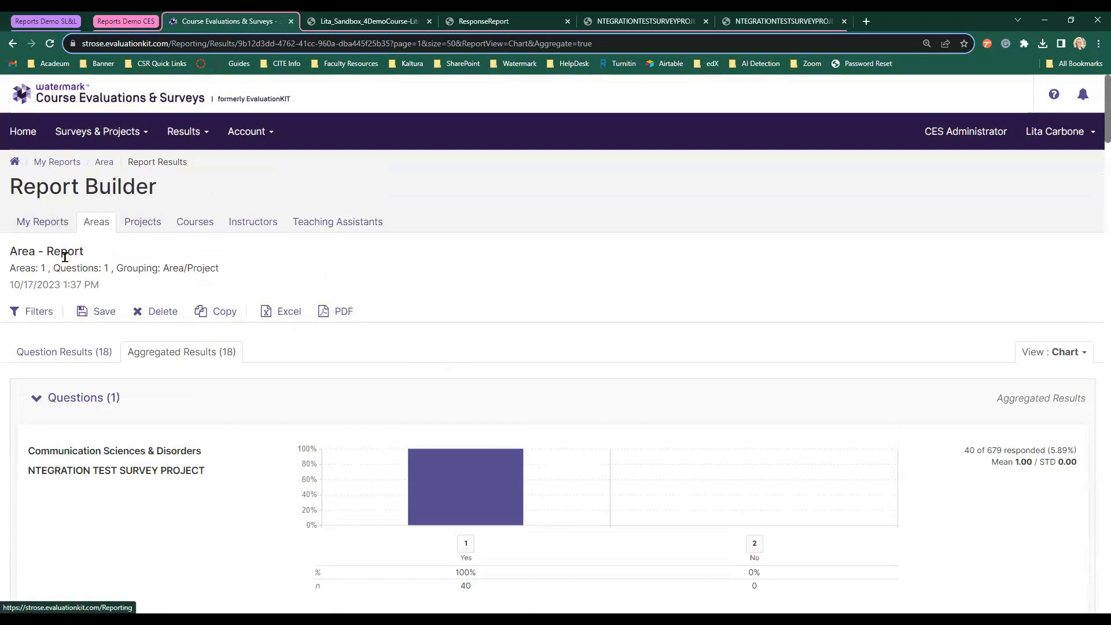
Save the area report titled 'Area - Report Demo 10/17' and begin a new shared report.
{"action": "left_click", "coordinate": [103, 307]}
{"action": "left_click", "coordinate": [599, 155]}
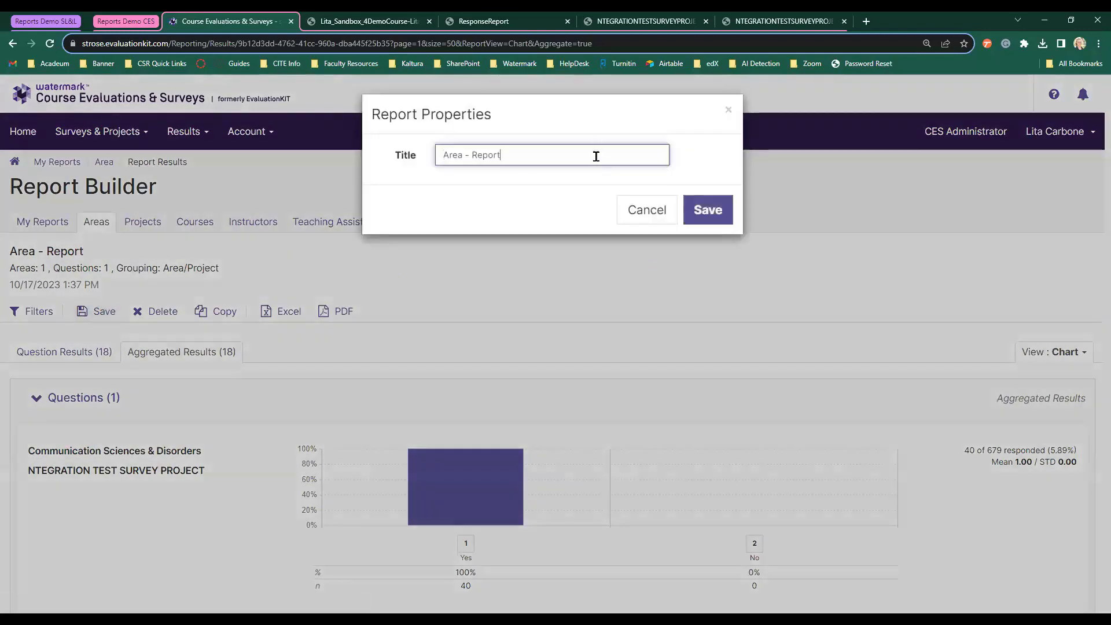
{"action": "type", "text": "Dem"}
{"action": "left_click", "coordinate": [711, 213]}
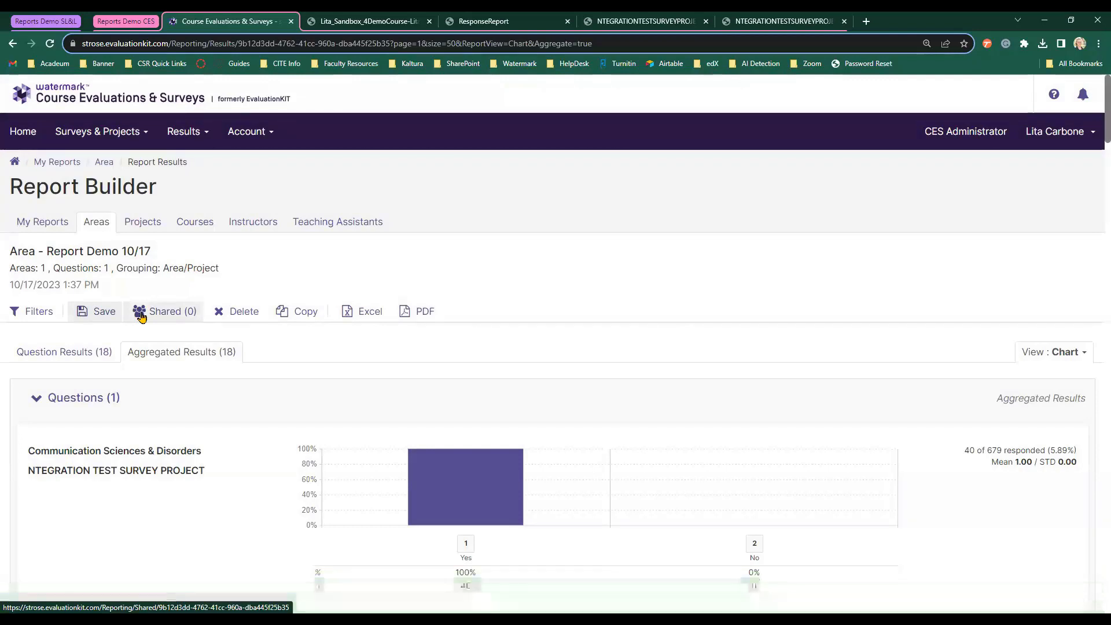
{"action": "left_click", "coordinate": [142, 316]}
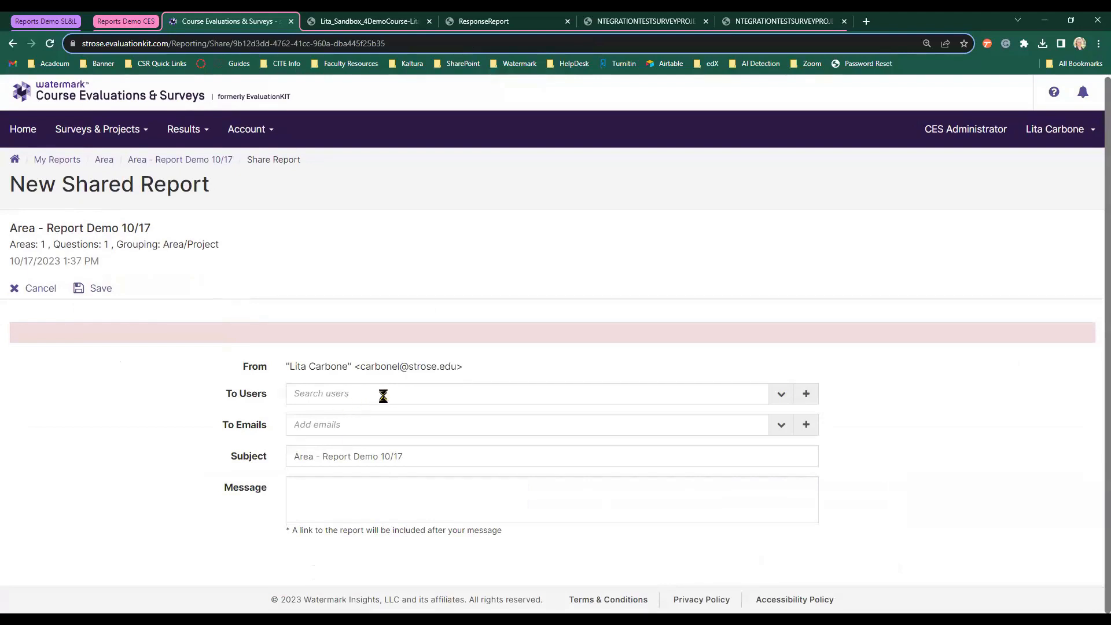
Search for the colleague by surname and add them as a user recipient.
{"action": "left_click", "coordinate": [385, 399]}
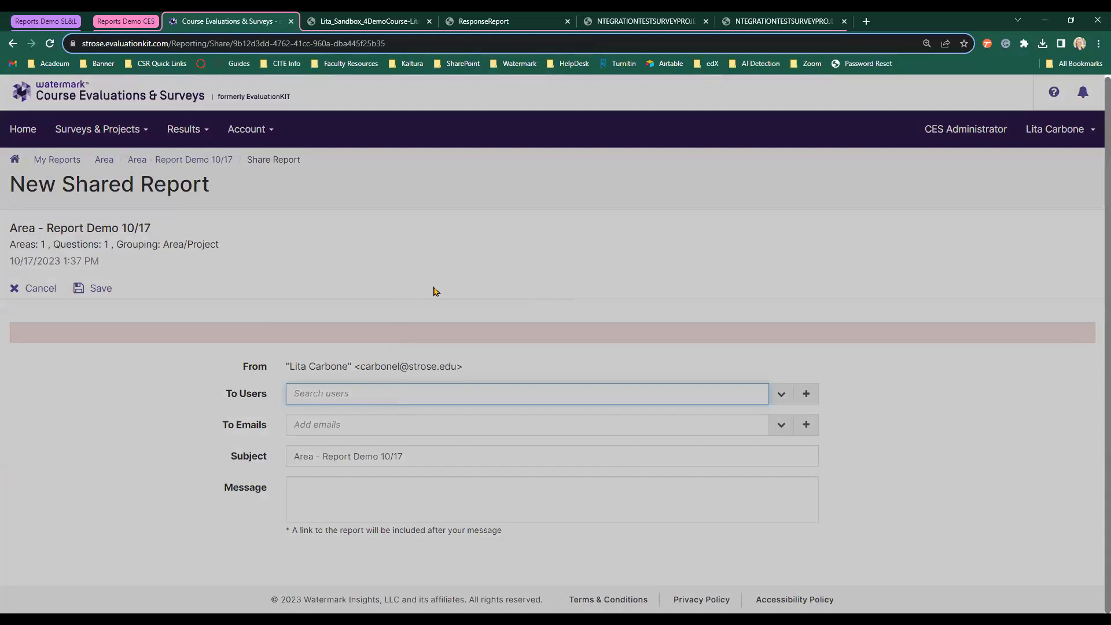
{"action": "type", "text": "lau"}
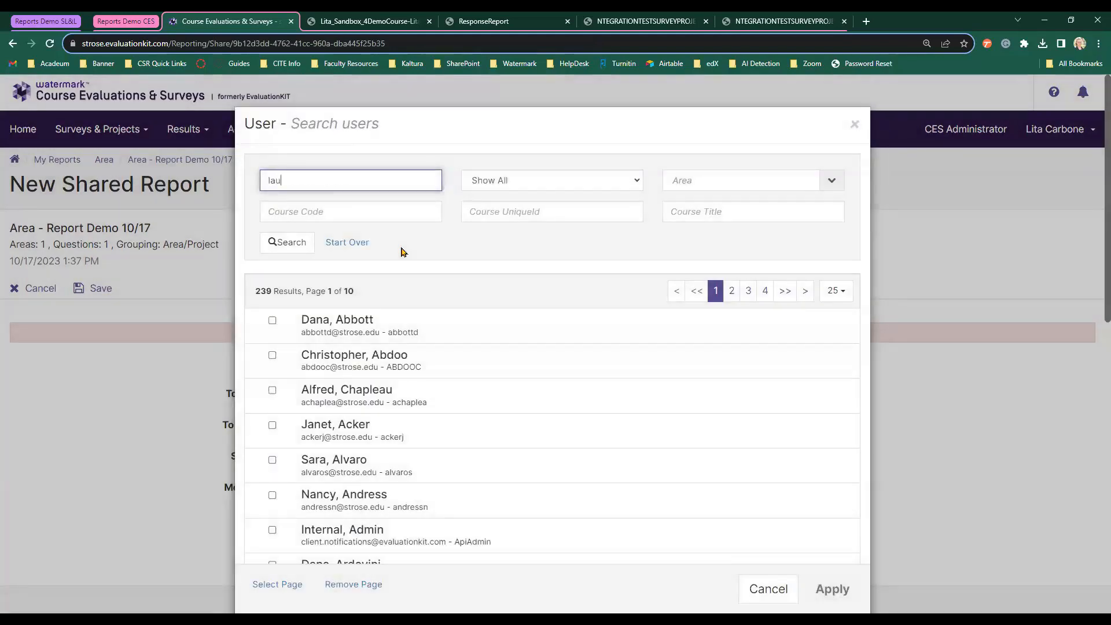
{"action": "type", "text": "bscher"}
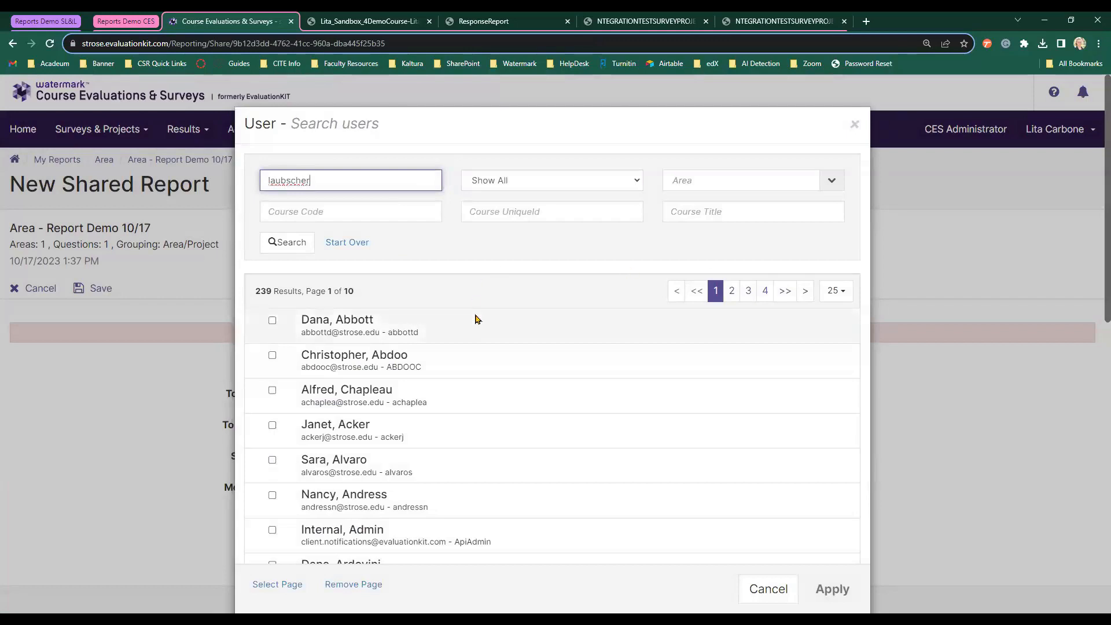
{"action": "left_click", "coordinate": [289, 242]}
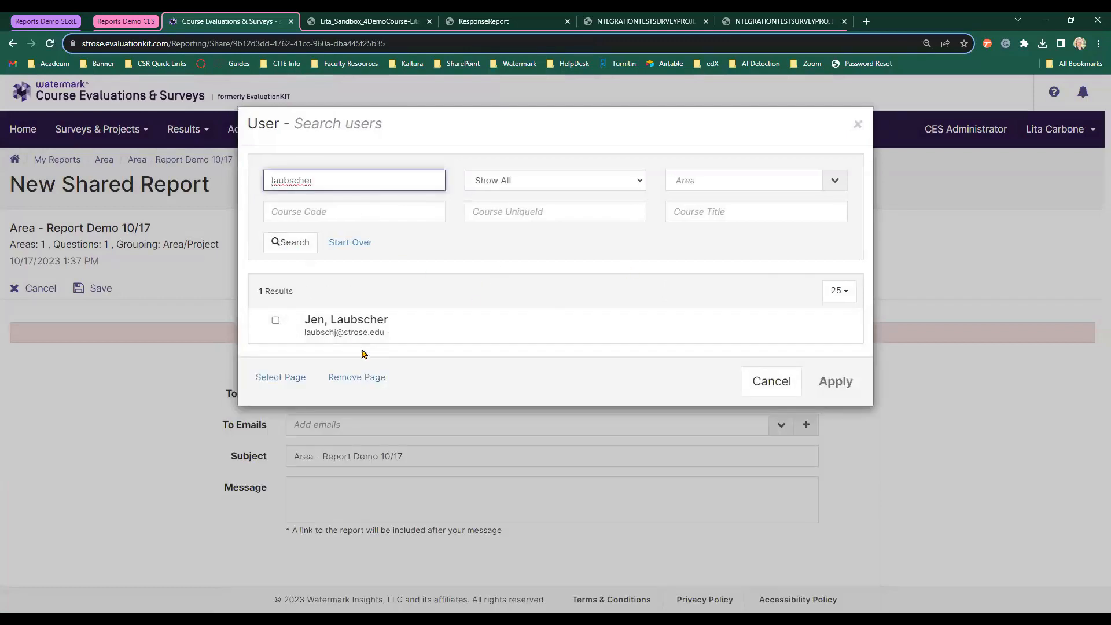
{"action": "left_click", "coordinate": [275, 320]}
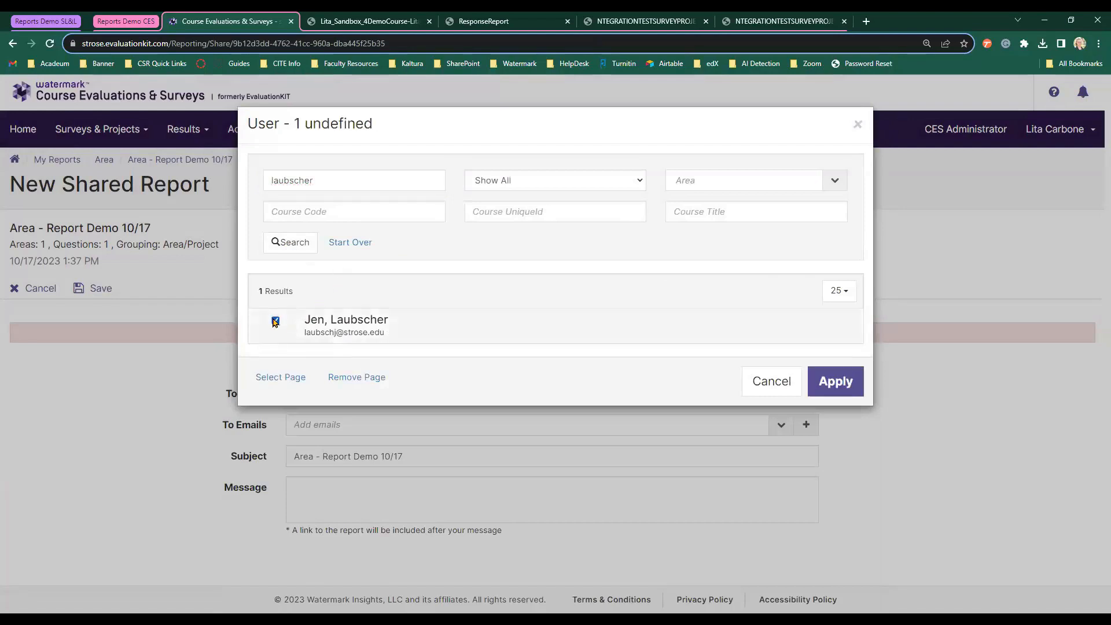
{"action": "left_click", "coordinate": [857, 380]}
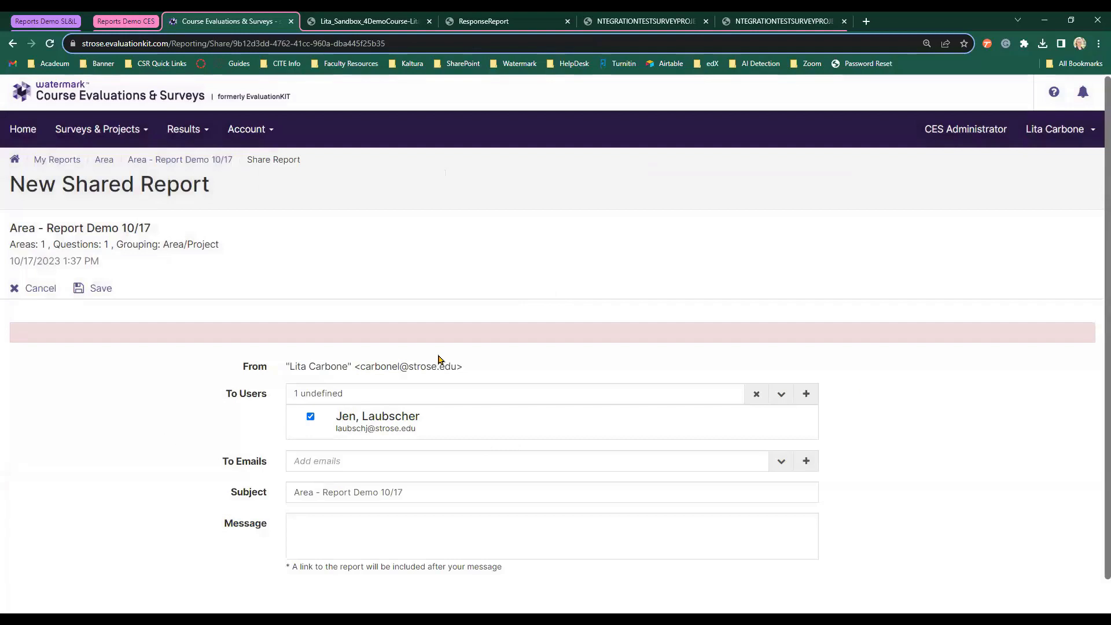
{"action": "scroll", "coordinate": [438, 356], "scroll_direction": "down", "scroll_amount": 1}
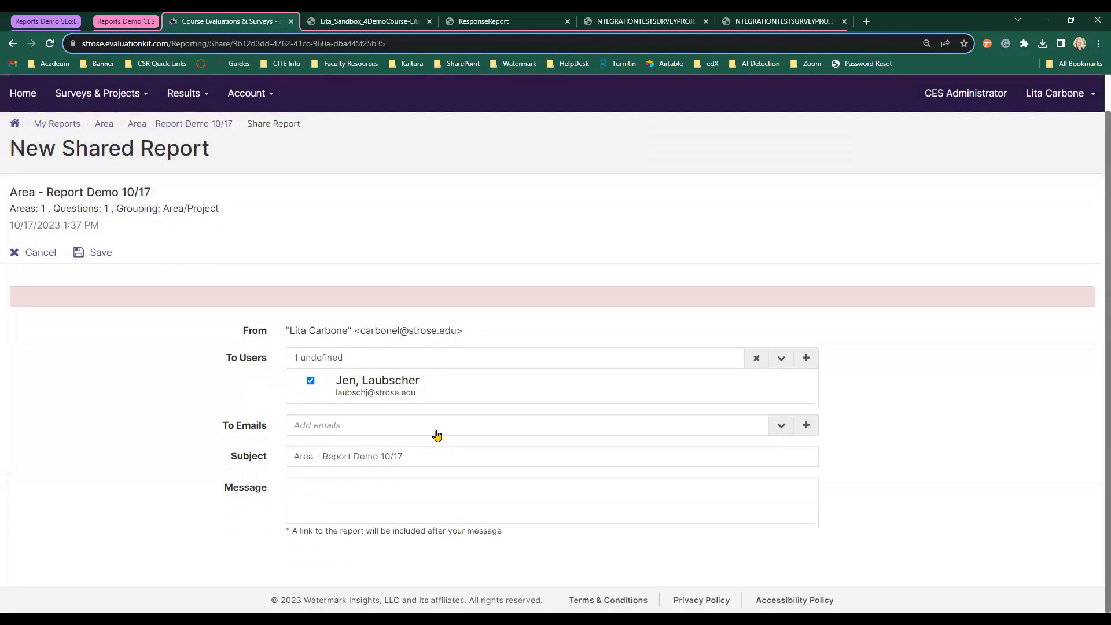
Add a recipient's e-mail address to the shared report.
{"action": "left_click", "coordinate": [438, 432]}
{"action": "left_click", "coordinate": [499, 175]}
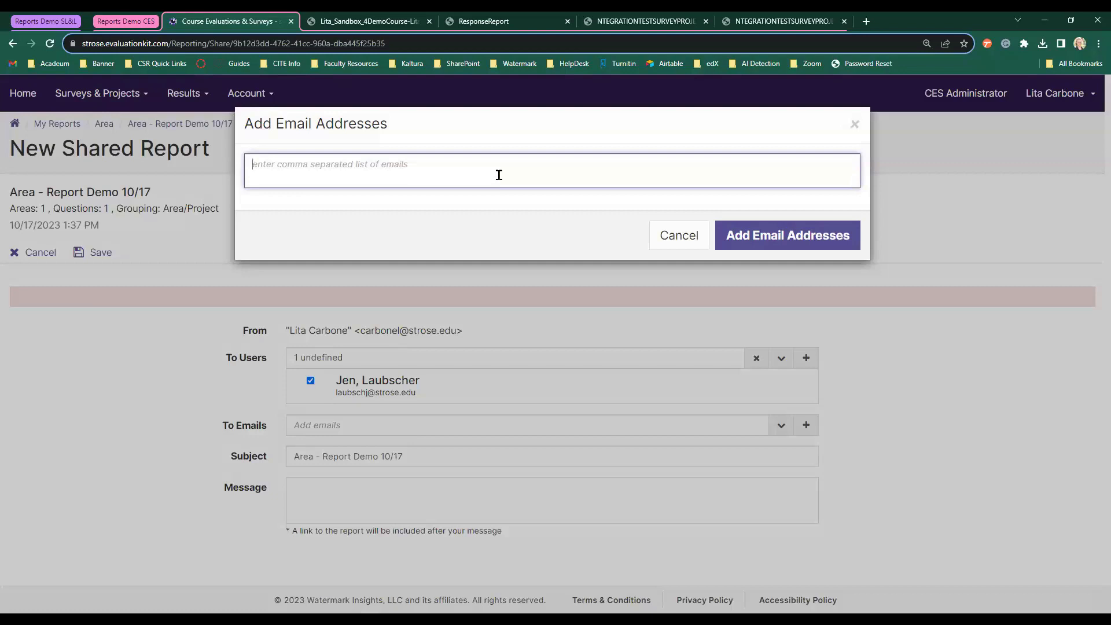
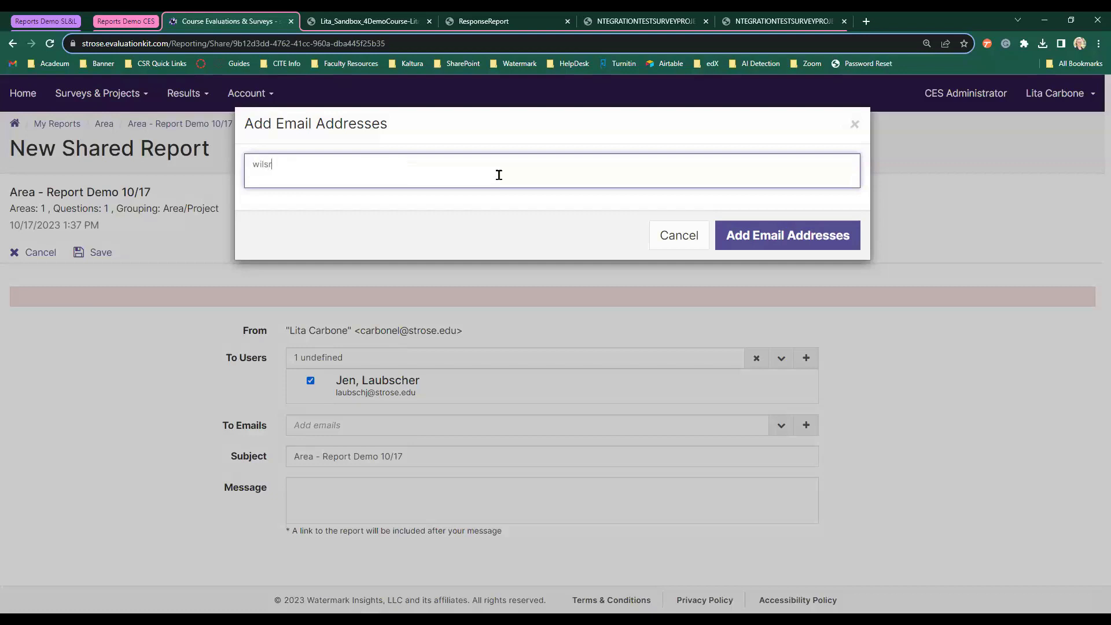
{"action": "left_click", "coordinate": [798, 233]}
{"action": "scroll", "coordinate": [889, 358], "scroll_direction": "down", "scroll_amount": 1}
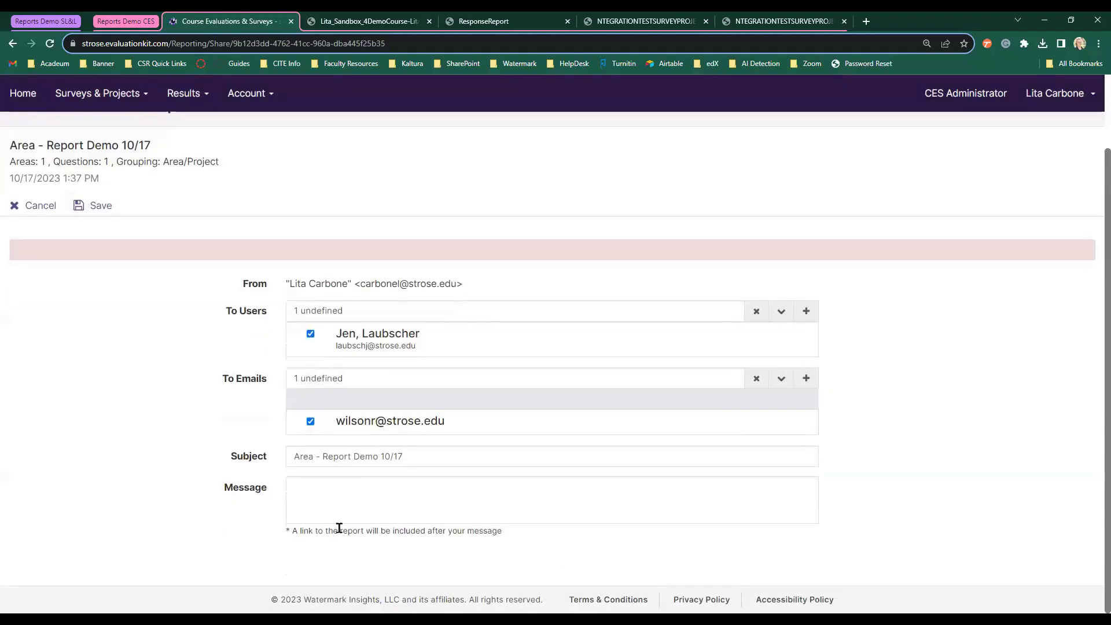
Enter the share message 'Demo purposes.' and save the shared report.
{"action": "left_click", "coordinate": [356, 479]}
{"action": "type", "text": "Demo pursposes."}
{"action": "left_click", "coordinate": [128, 461]}
{"action": "left_click", "coordinate": [404, 490]}
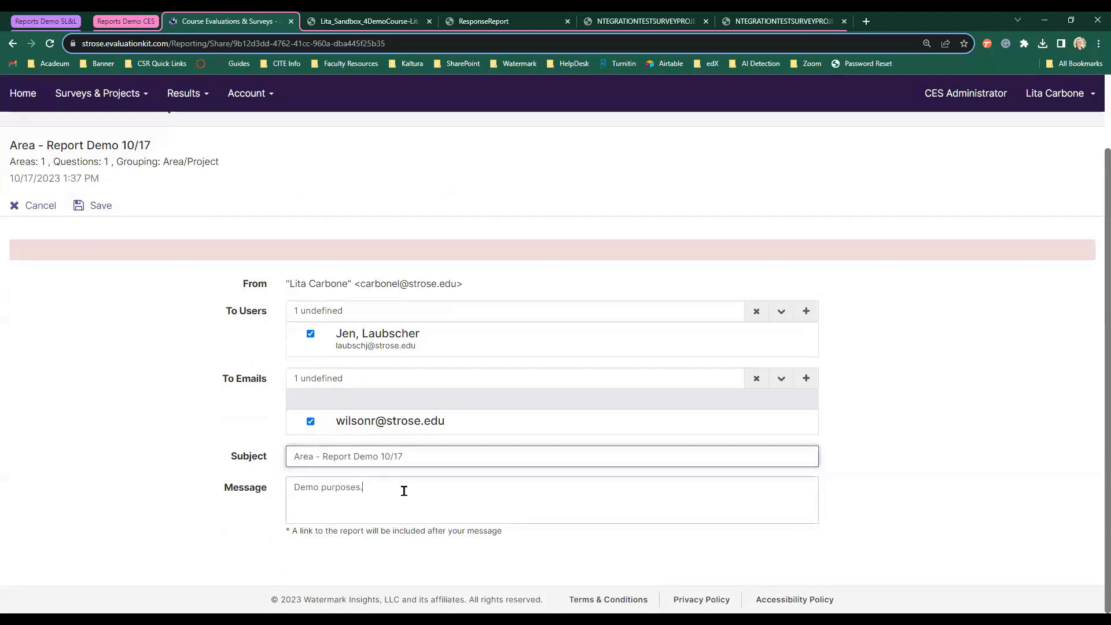
{"action": "left_click", "coordinate": [87, 206]}
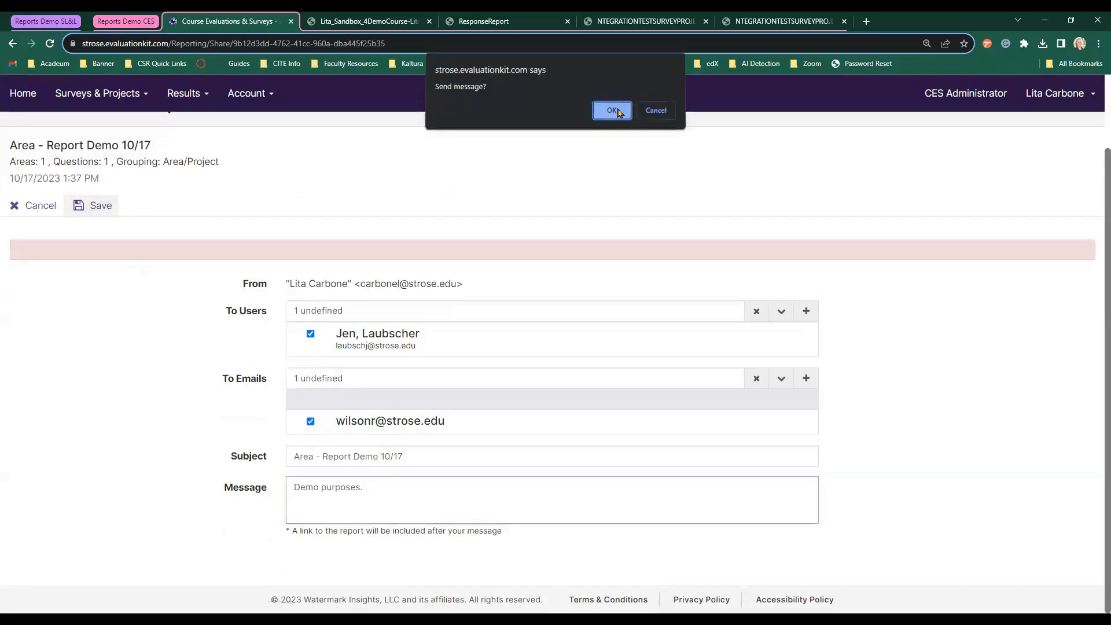
Confirm sending the share, then start a new Course Evaluation Project report from My Reports.
{"action": "left_click", "coordinate": [614, 109]}
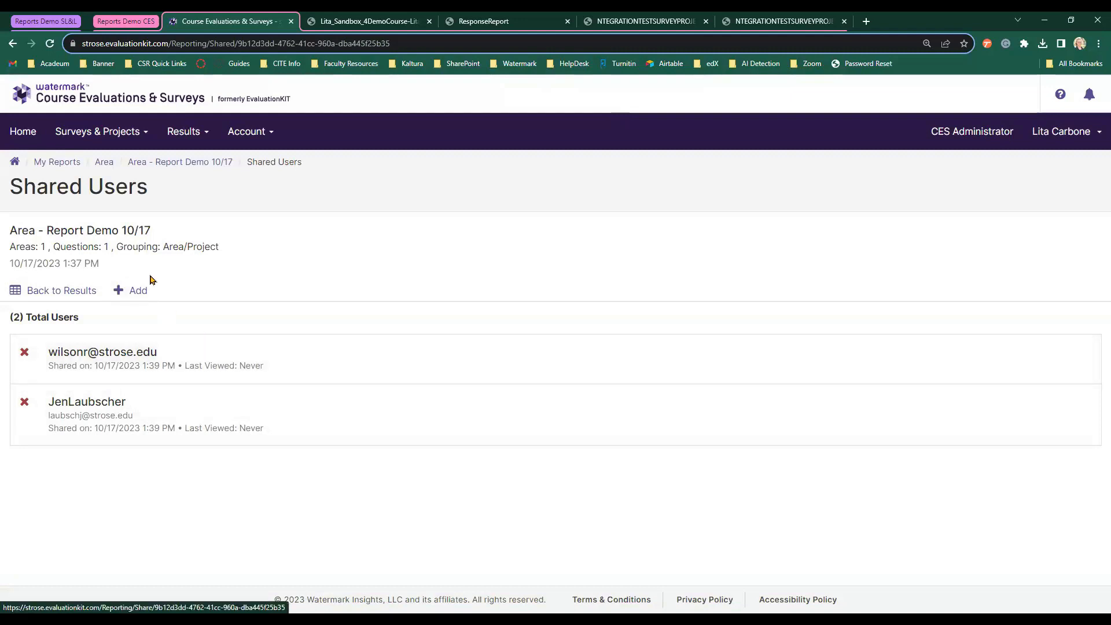
{"action": "left_click", "coordinate": [78, 168]}
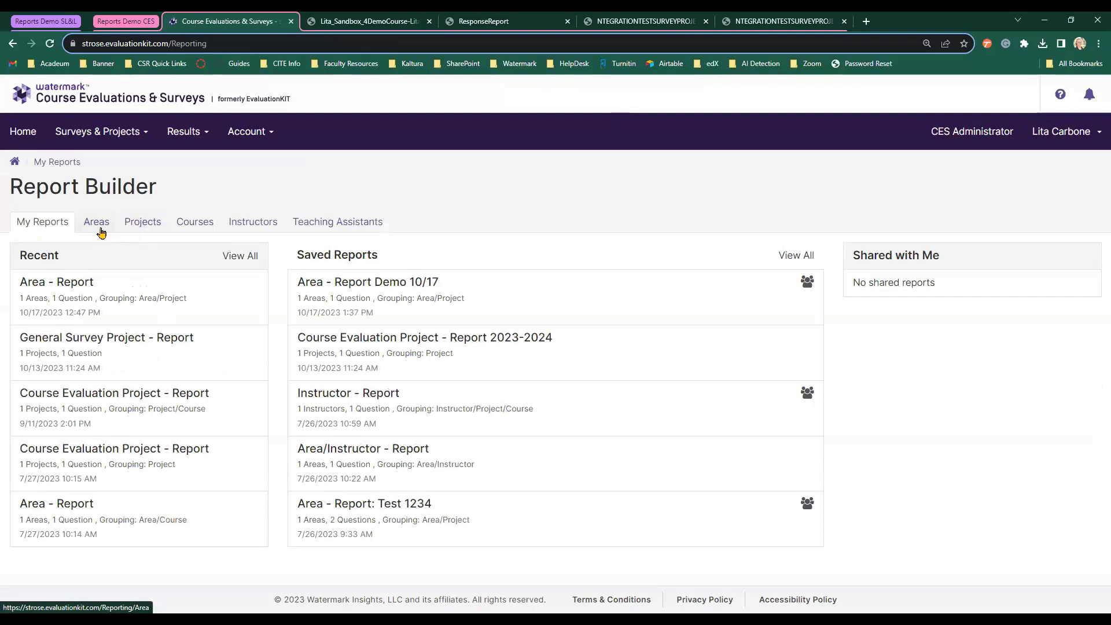
{"action": "left_click", "coordinate": [132, 225]}
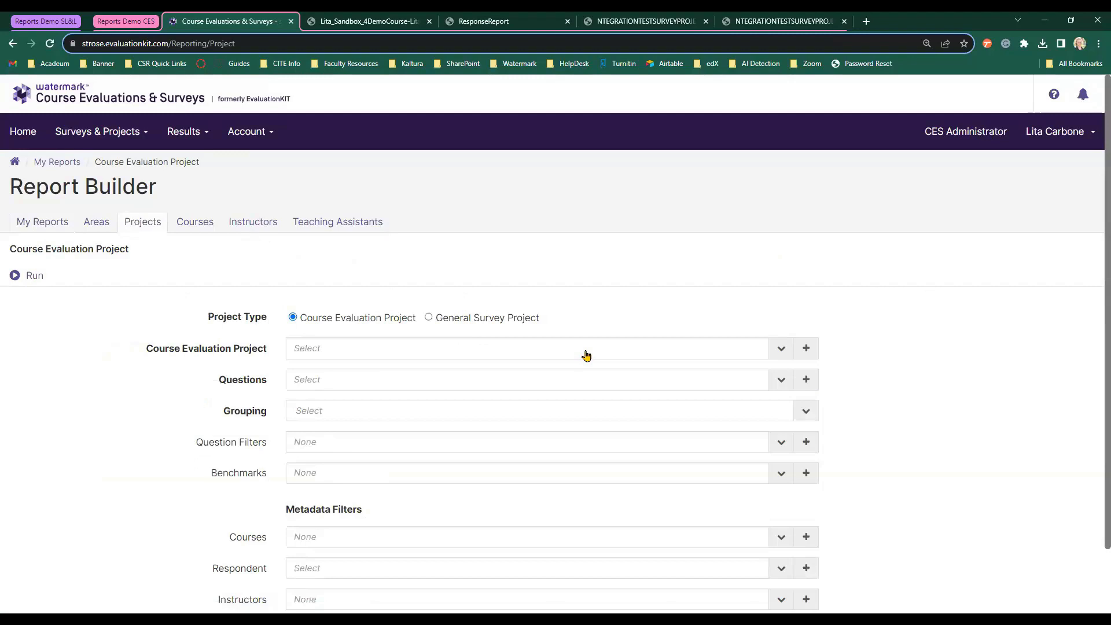
Set the project report to NTEGRATION TEST SURVEY PROJECT and the question 'Does this integration work?'.
{"action": "left_click", "coordinate": [363, 350]}
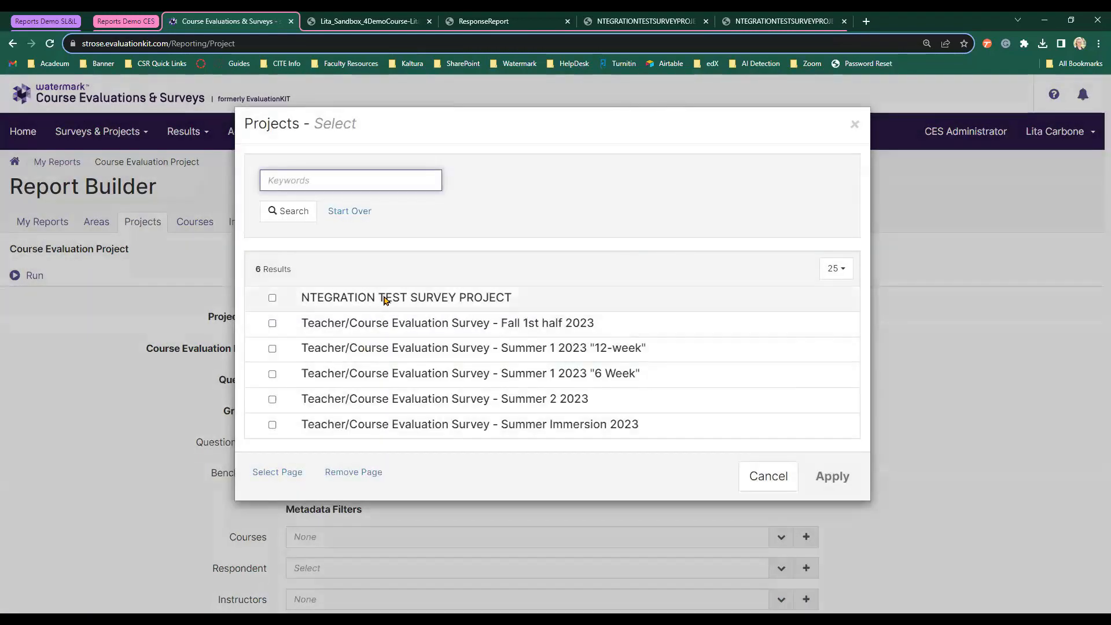
{"action": "left_click", "coordinate": [385, 300]}
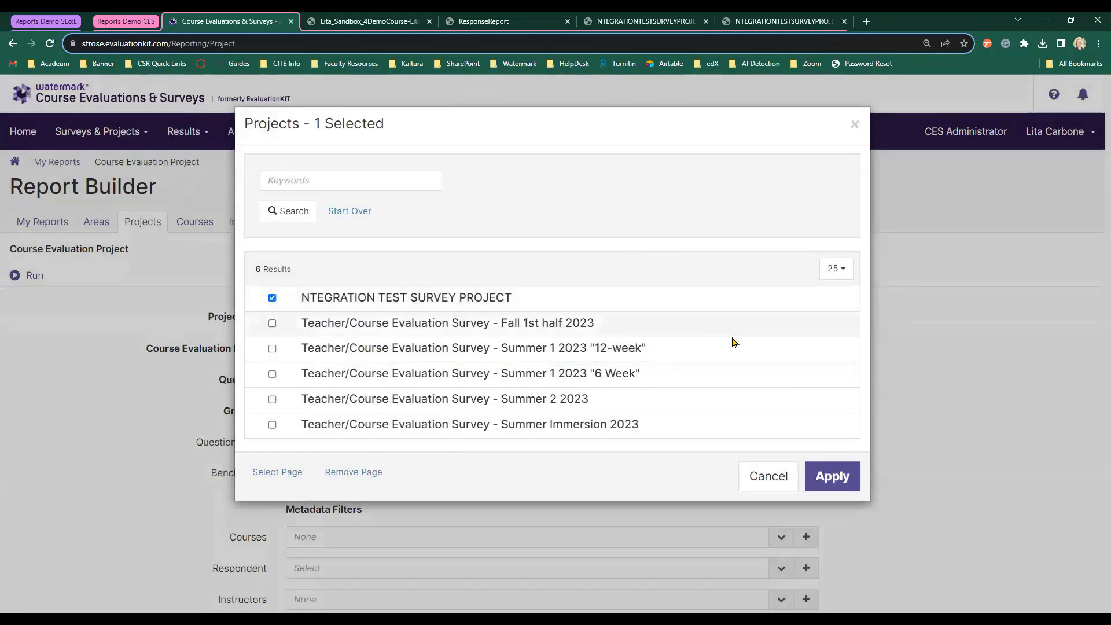
{"action": "left_click", "coordinate": [849, 478]}
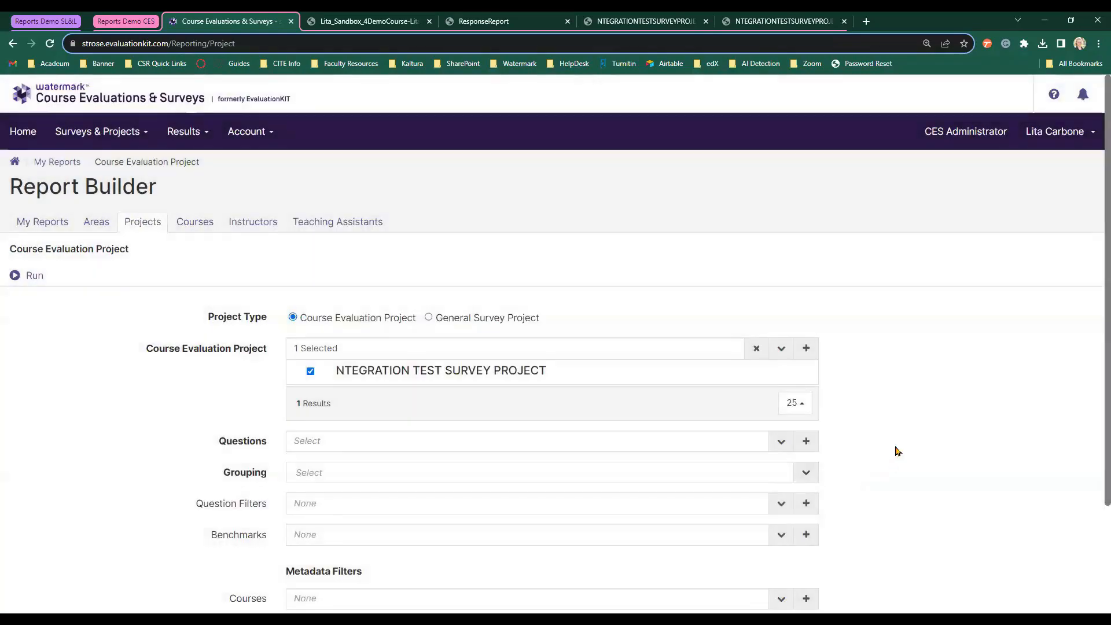
{"action": "scroll", "coordinate": [897, 431], "scroll_direction": "down", "scroll_amount": 1}
{"action": "left_click", "coordinate": [578, 390]}
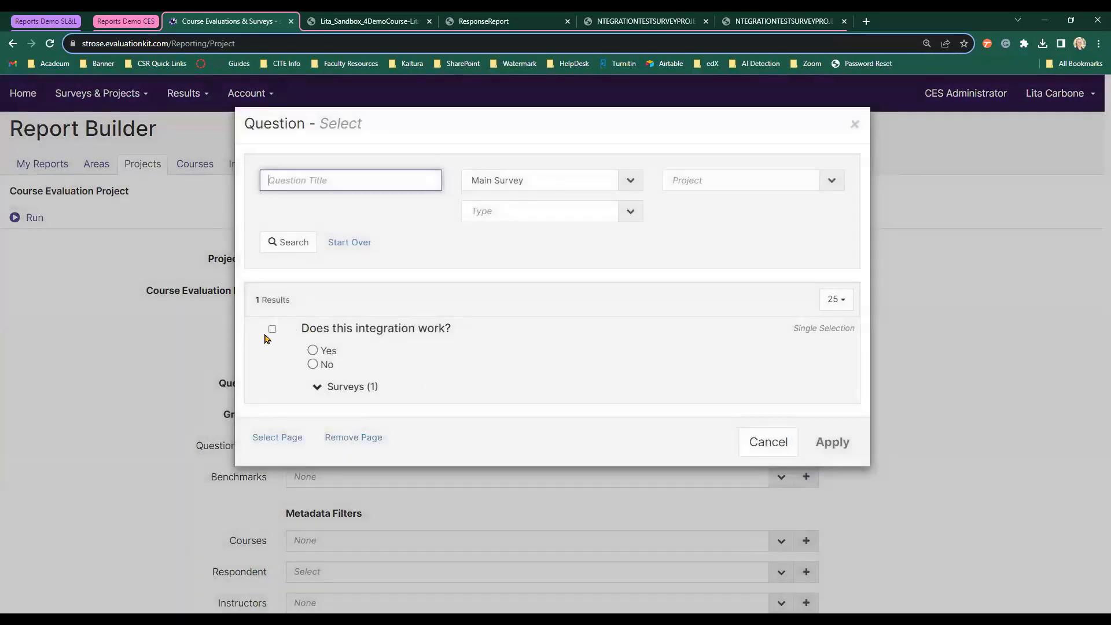
{"action": "left_click", "coordinate": [272, 329]}
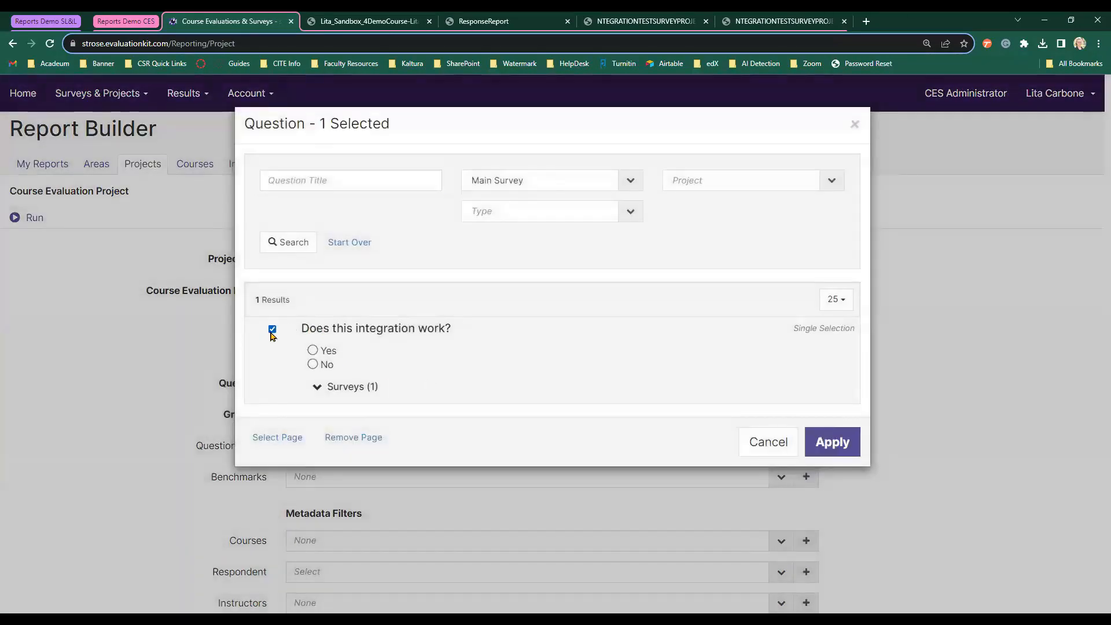
{"action": "left_click", "coordinate": [844, 443]}
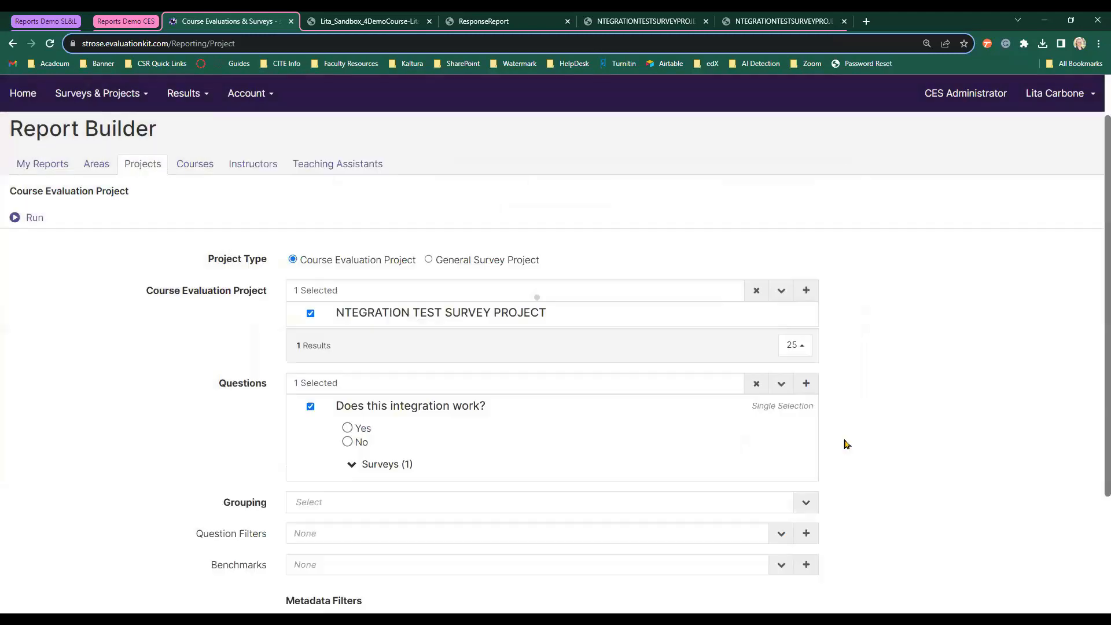
Group the project report by Project.
{"action": "scroll", "coordinate": [855, 440], "scroll_direction": "down", "scroll_amount": 2}
{"action": "left_click", "coordinate": [594, 393]}
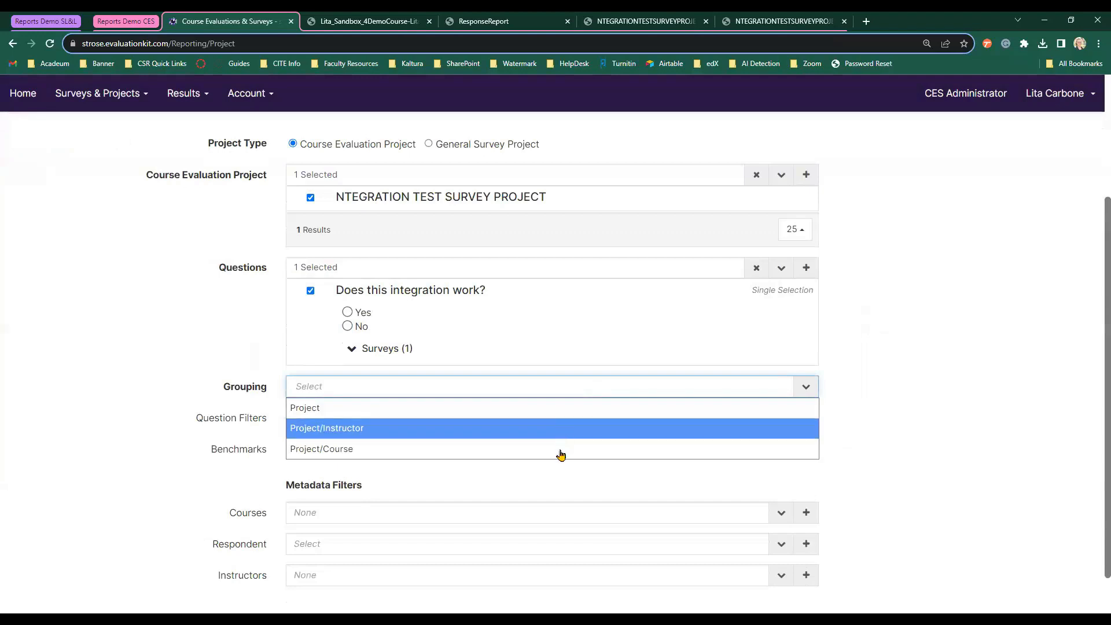
{"action": "left_click", "coordinate": [502, 409]}
{"action": "left_click", "coordinate": [930, 403]}
{"action": "scroll", "coordinate": [930, 404], "scroll_direction": "down", "scroll_amount": 1}
{"action": "scroll", "coordinate": [929, 404], "scroll_direction": "up", "scroll_amount": 4}
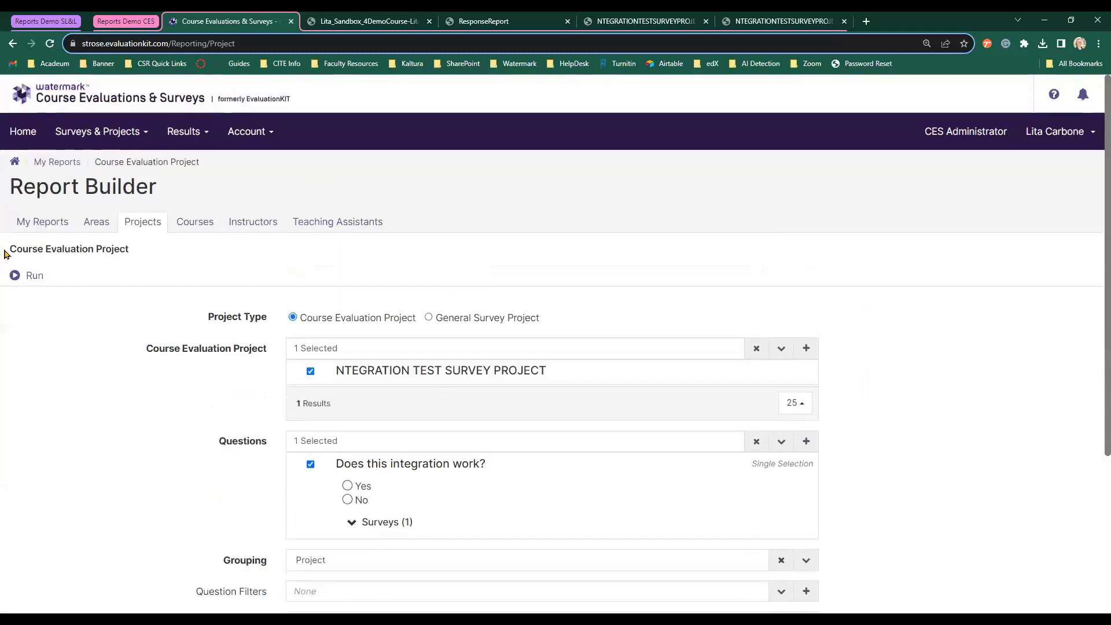
Run the project report and review its aggregated results: 97.97% Yes, mean 1.02, STD 0.14.
{"action": "left_click", "coordinate": [19, 278]}
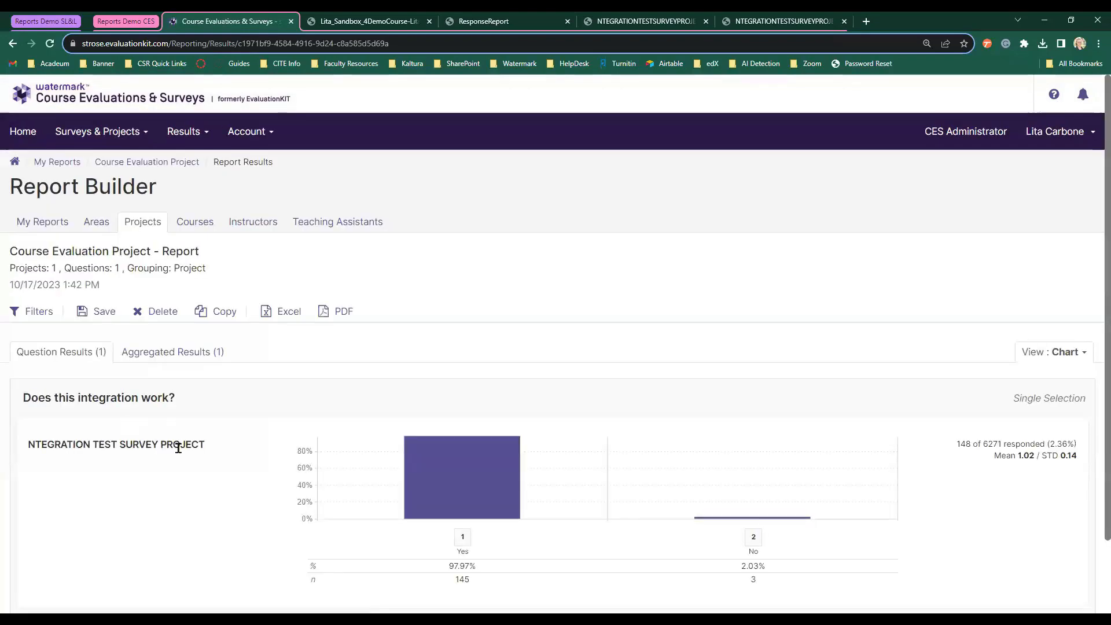
{"action": "scroll", "coordinate": [179, 450], "scroll_direction": "down", "scroll_amount": 2}
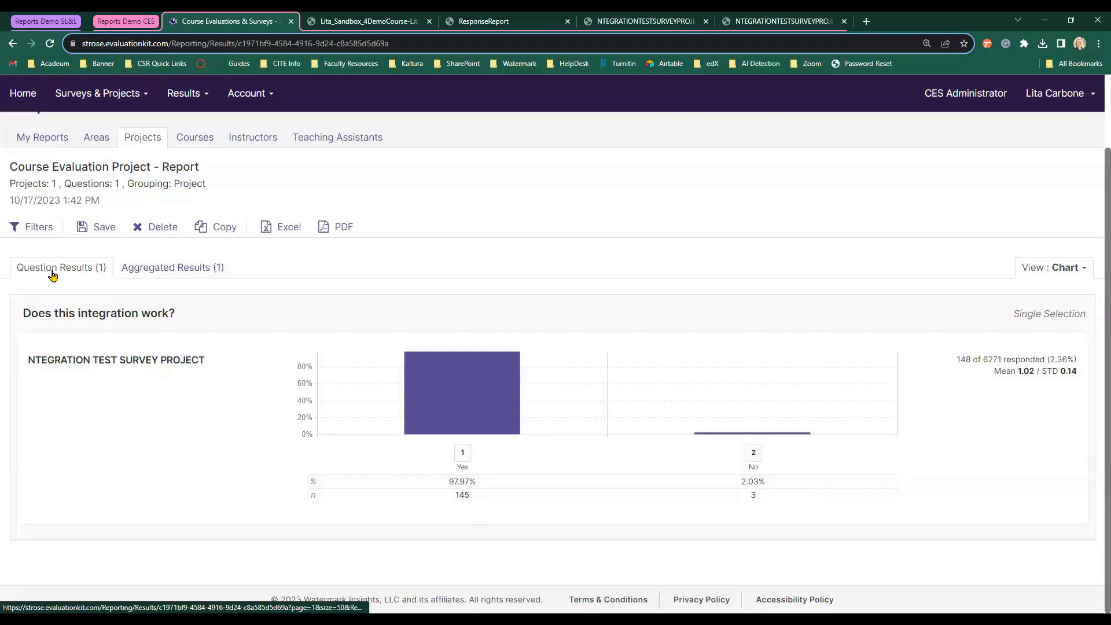
{"action": "left_click", "coordinate": [166, 273]}
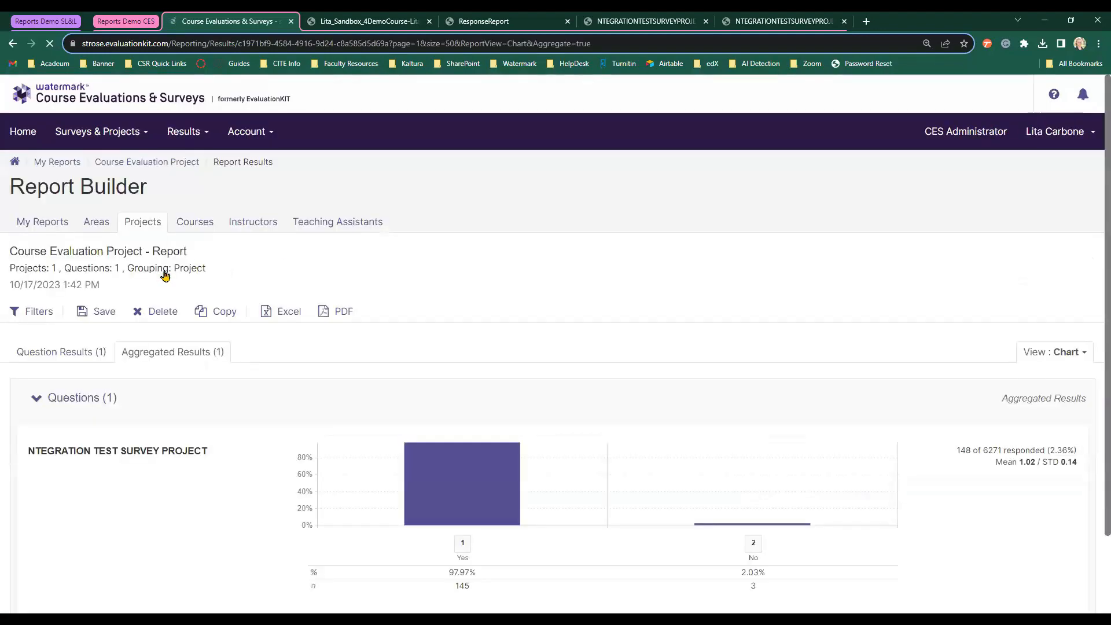
{"action": "scroll", "coordinate": [914, 450], "scroll_direction": "down", "scroll_amount": 1}
{"action": "scroll", "coordinate": [914, 450], "scroll_direction": "down", "scroll_amount": 2}
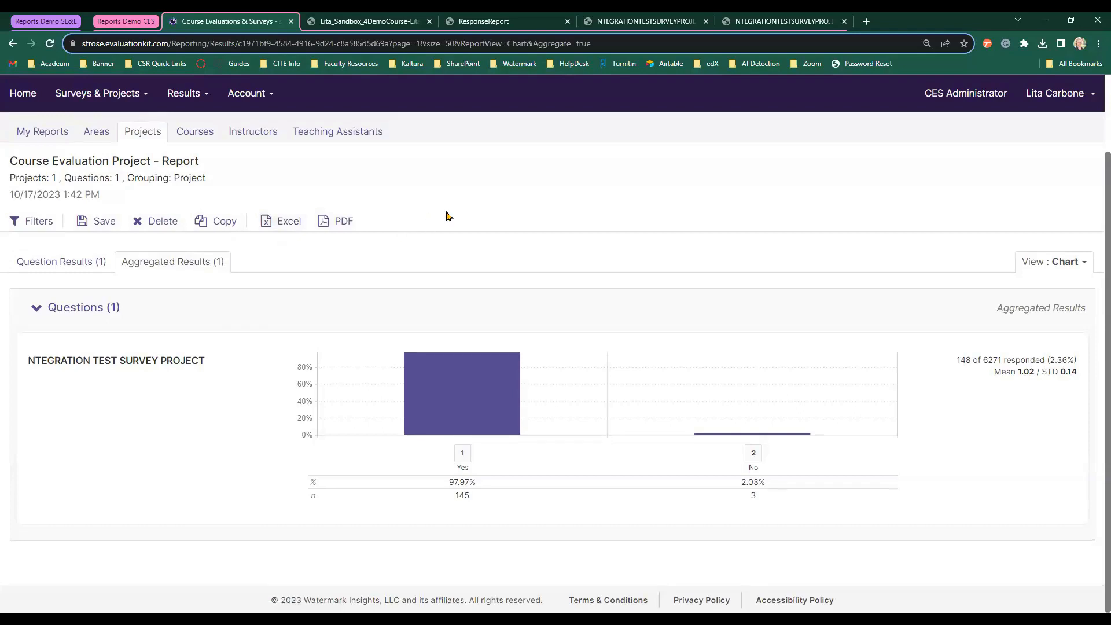
{"action": "scroll", "coordinate": [446, 216], "scroll_direction": "up", "scroll_amount": 2}
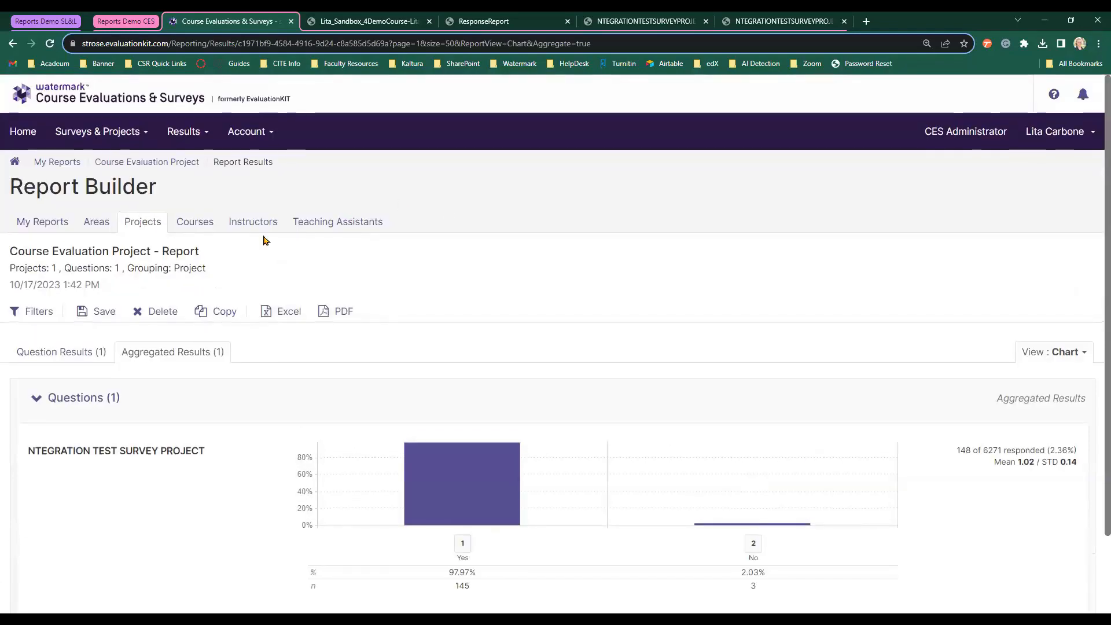
Start a course report and select the Demo Course sandbox (18888) by searching Course Title for 'demo'.
{"action": "left_click", "coordinate": [195, 225]}
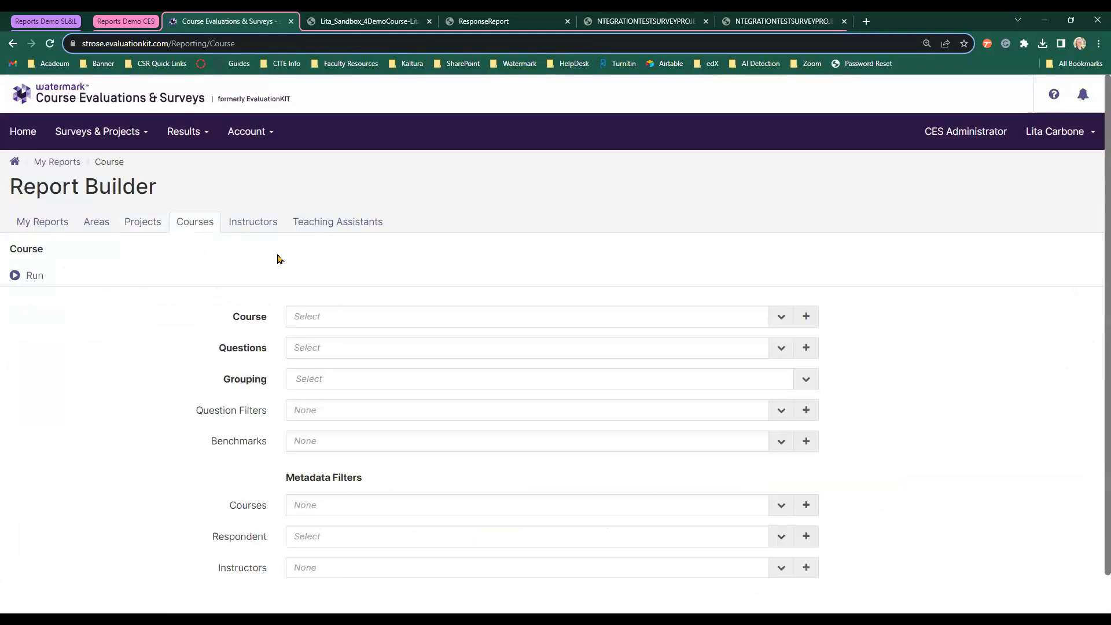
{"action": "left_click", "coordinate": [373, 317]}
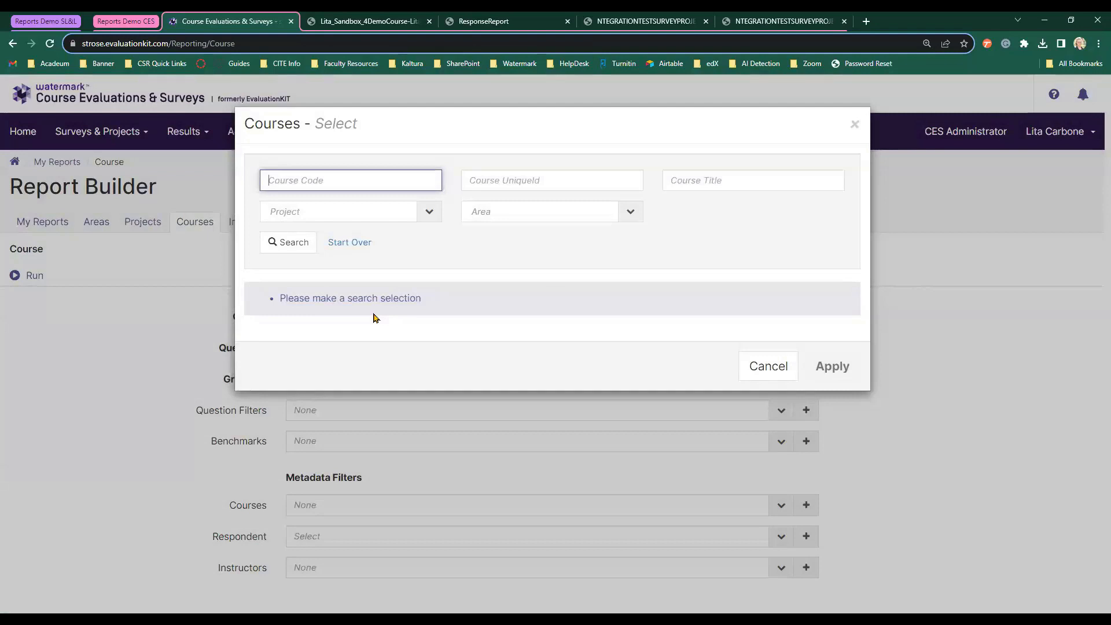
{"action": "type", "text": "dem"}
{"action": "left_click", "coordinate": [286, 242]}
{"action": "left_click", "coordinate": [374, 171]}
{"action": "key", "text": "BackSpace"}
{"action": "key", "text": "BackSpace"}
{"action": "key", "text": "BackSpace"}
{"action": "key", "text": "BackSpace"}
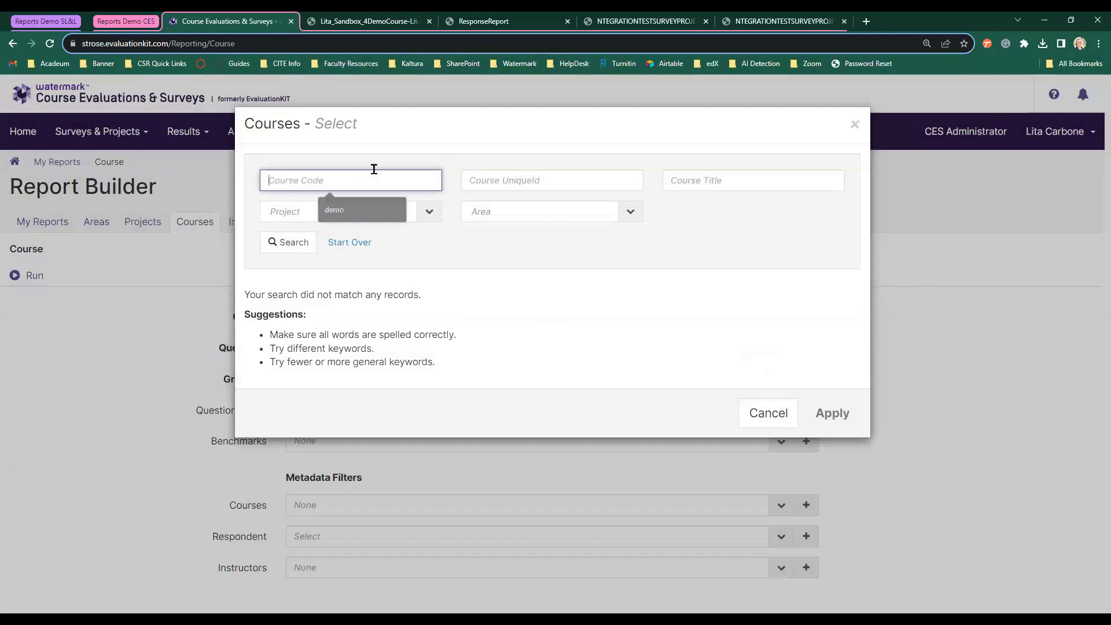
{"action": "left_click", "coordinate": [689, 178]}
{"action": "type", "text": "demo"}
{"action": "left_click", "coordinate": [292, 243]}
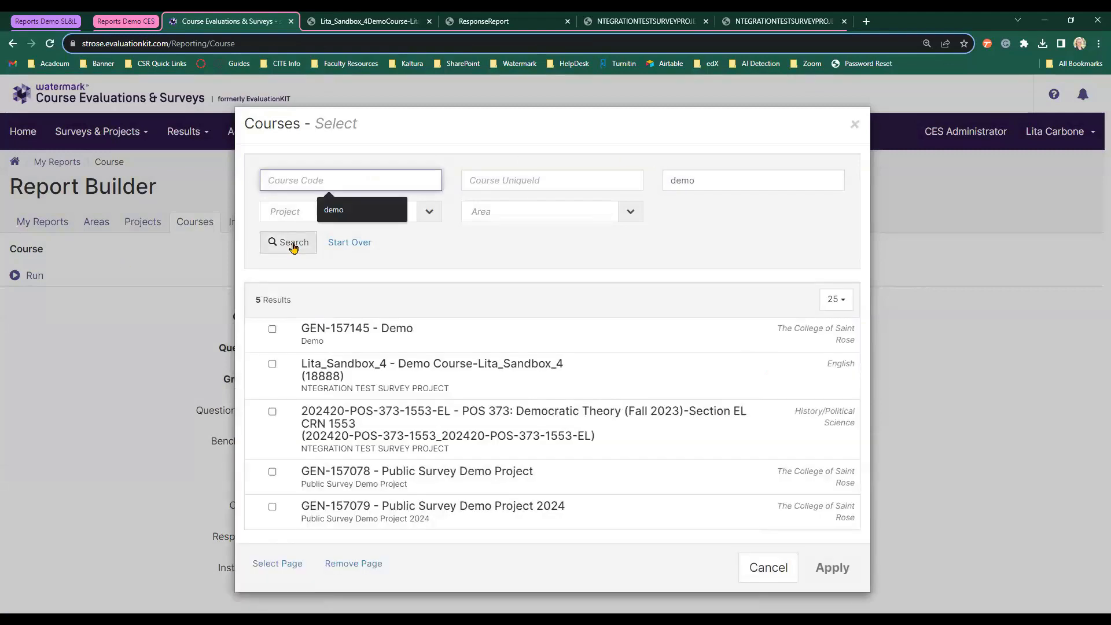
{"action": "left_click", "coordinate": [272, 364]}
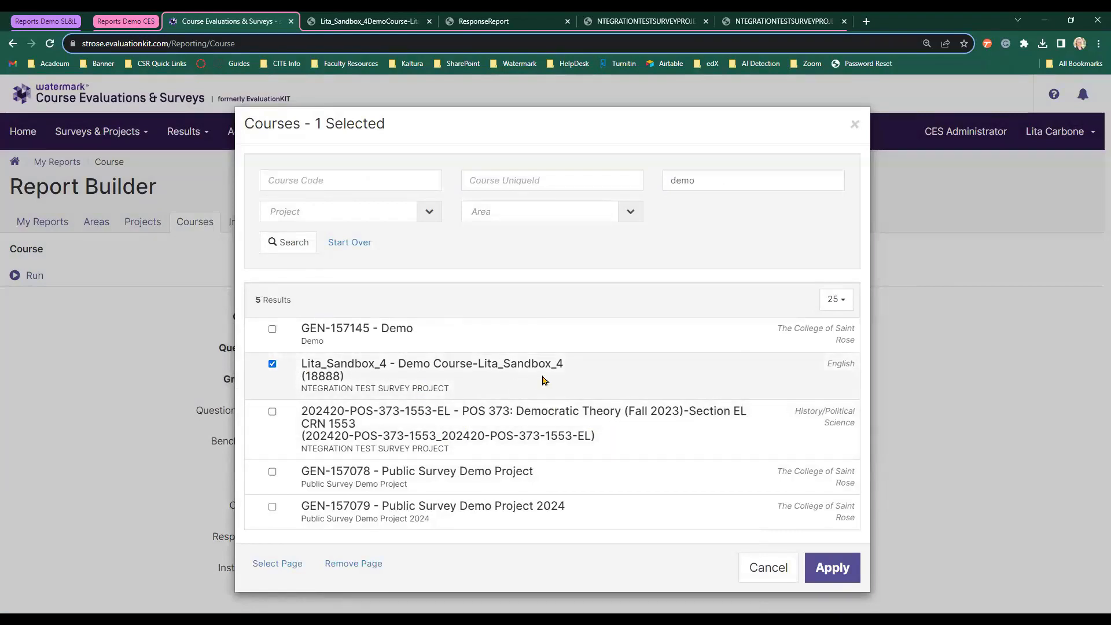
{"action": "left_click", "coordinate": [831, 567]}
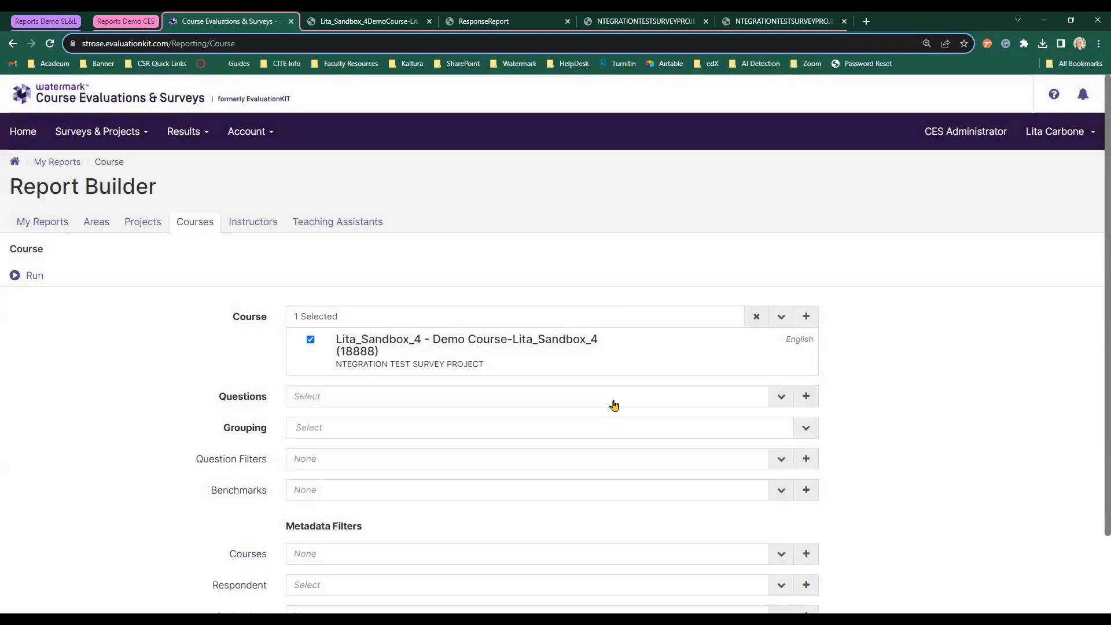
Choose the question 'Does this integration work?' and group the course report by Course/Project.
{"action": "left_click", "coordinate": [612, 399]}
{"action": "left_click", "coordinate": [271, 329]}
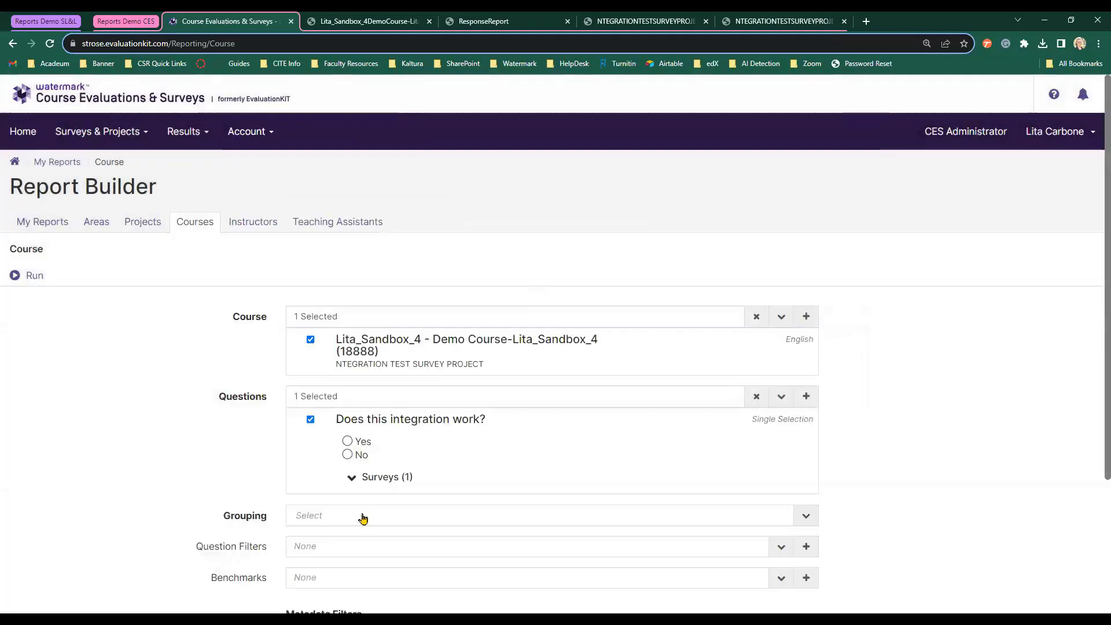
{"action": "left_click", "coordinate": [362, 516]}
{"action": "scroll", "coordinate": [369, 507], "scroll_direction": "down", "scroll_amount": 1}
{"action": "scroll", "coordinate": [371, 507], "scroll_direction": "down", "scroll_amount": 1}
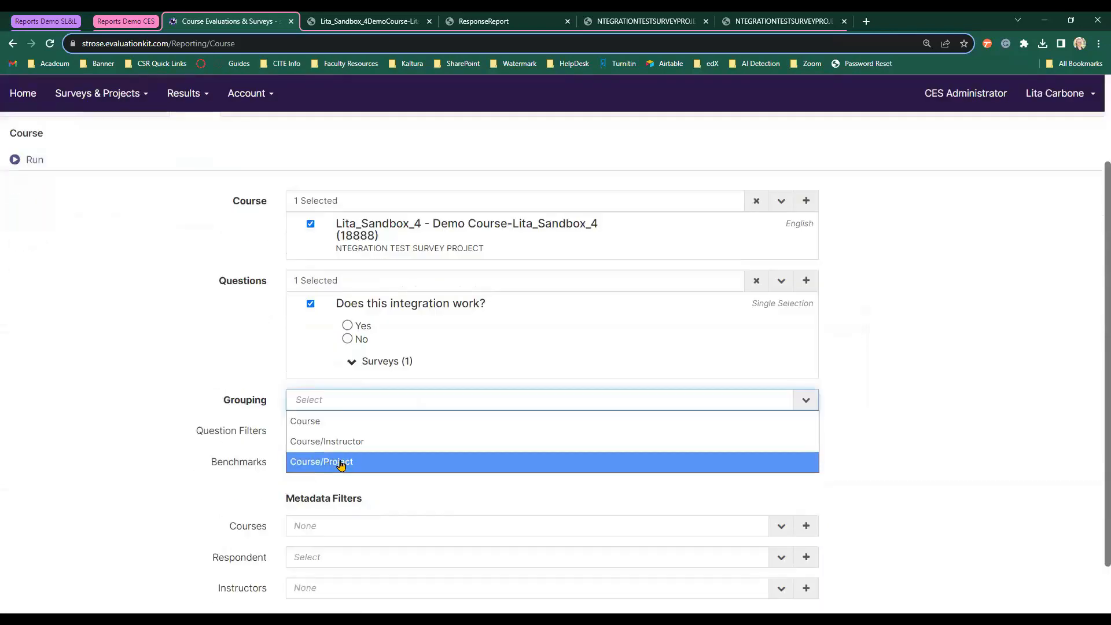
{"action": "left_click", "coordinate": [341, 463]}
{"action": "scroll", "coordinate": [913, 419], "scroll_direction": "down", "scroll_amount": 1}
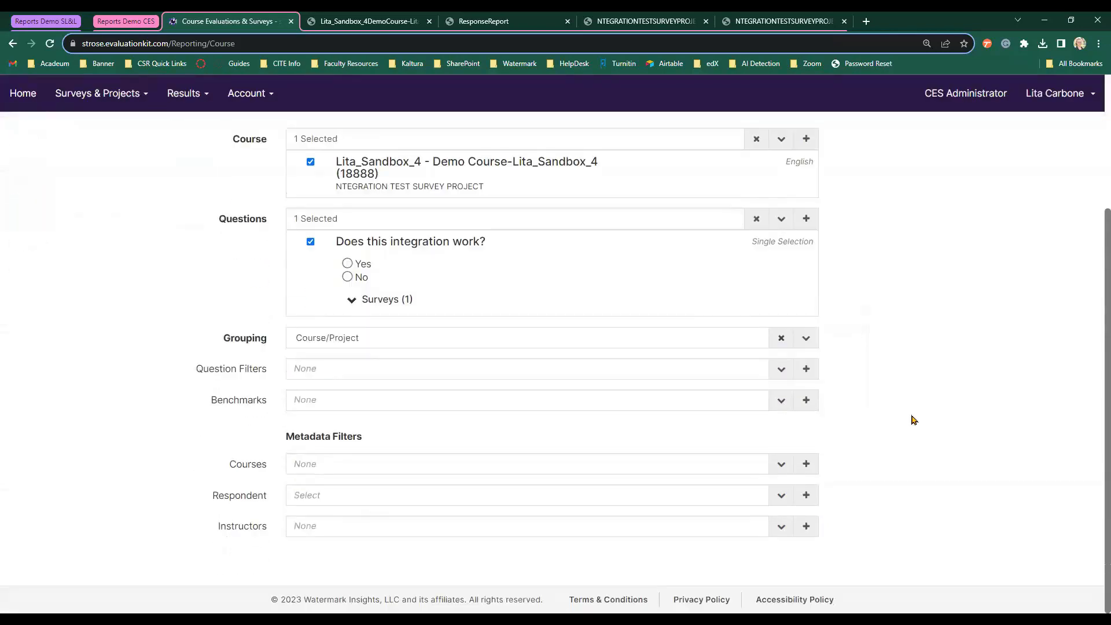
{"action": "scroll", "coordinate": [916, 419], "scroll_direction": "up", "scroll_amount": 3}
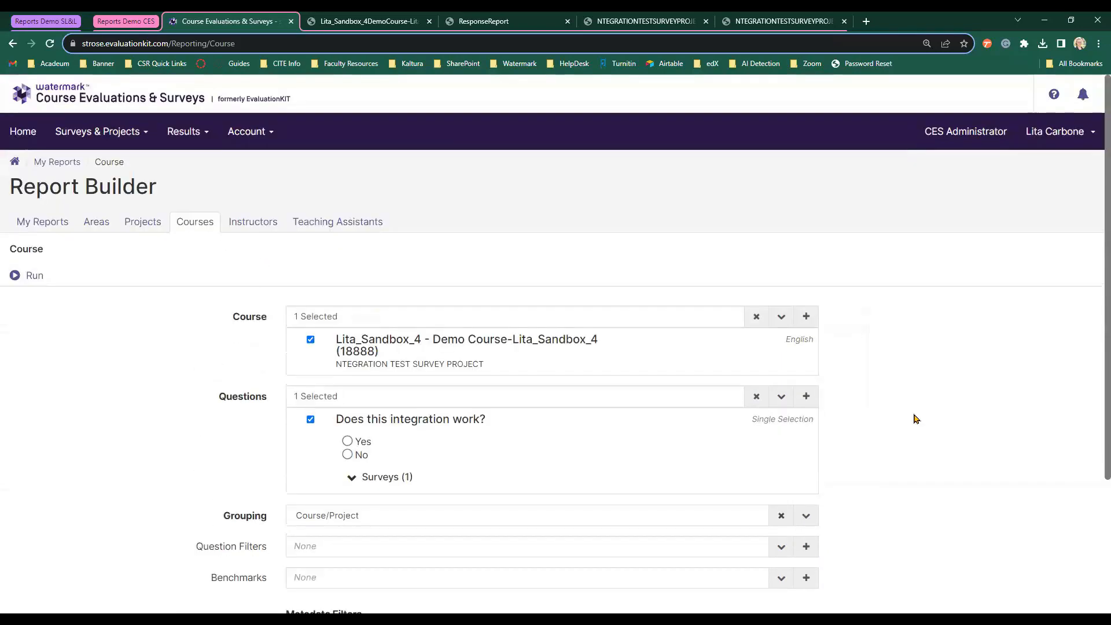
Run the course report, showing 100% Yes from 1 of 3 respondents, then switch to Instructors.
{"action": "left_click", "coordinate": [15, 274]}
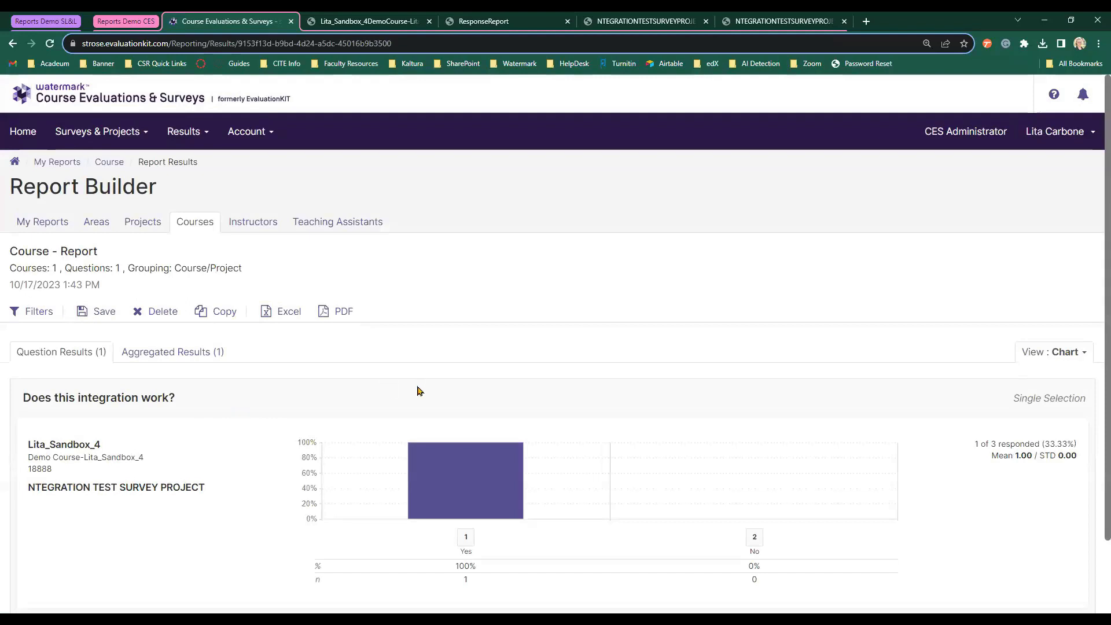
{"action": "scroll", "coordinate": [418, 391], "scroll_direction": "down", "scroll_amount": 2}
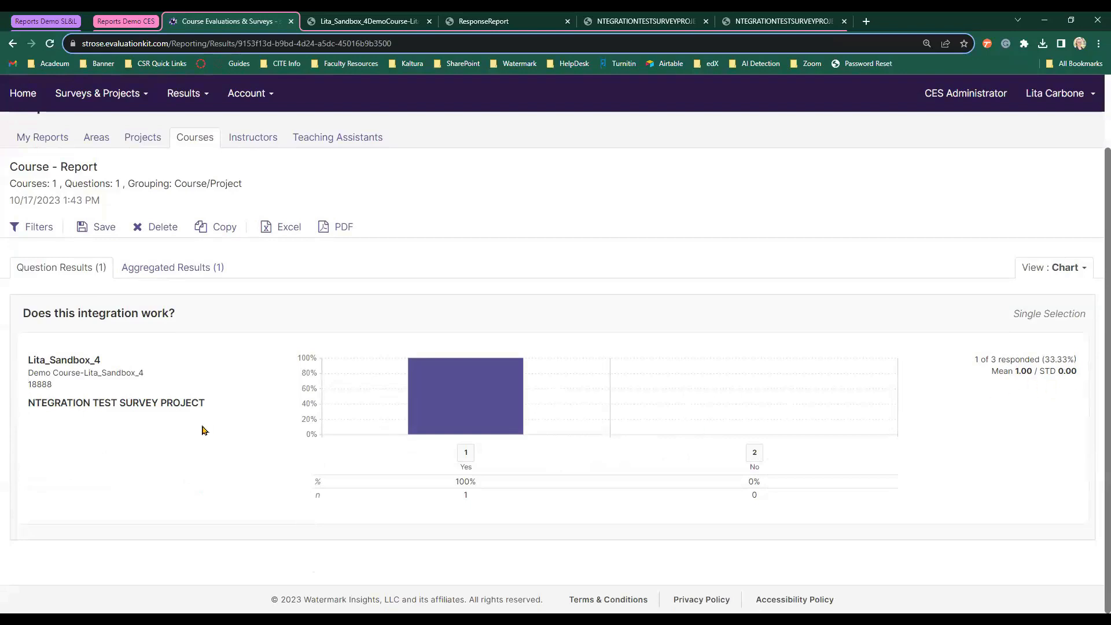
{"action": "scroll", "coordinate": [234, 410], "scroll_direction": "up", "scroll_amount": 2}
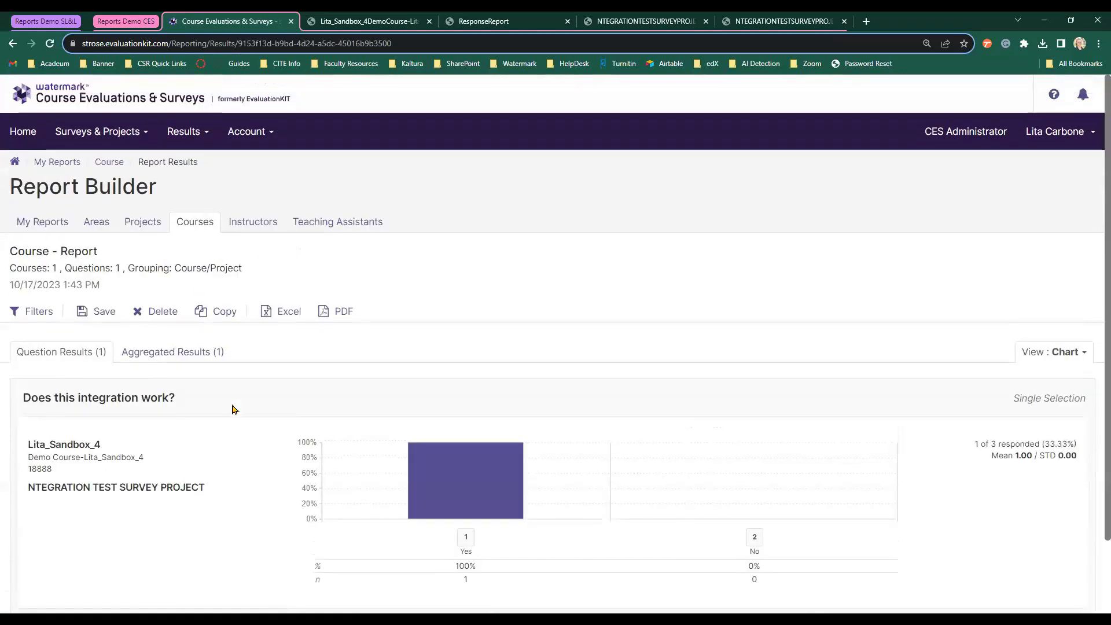
{"action": "left_click", "coordinate": [251, 226]}
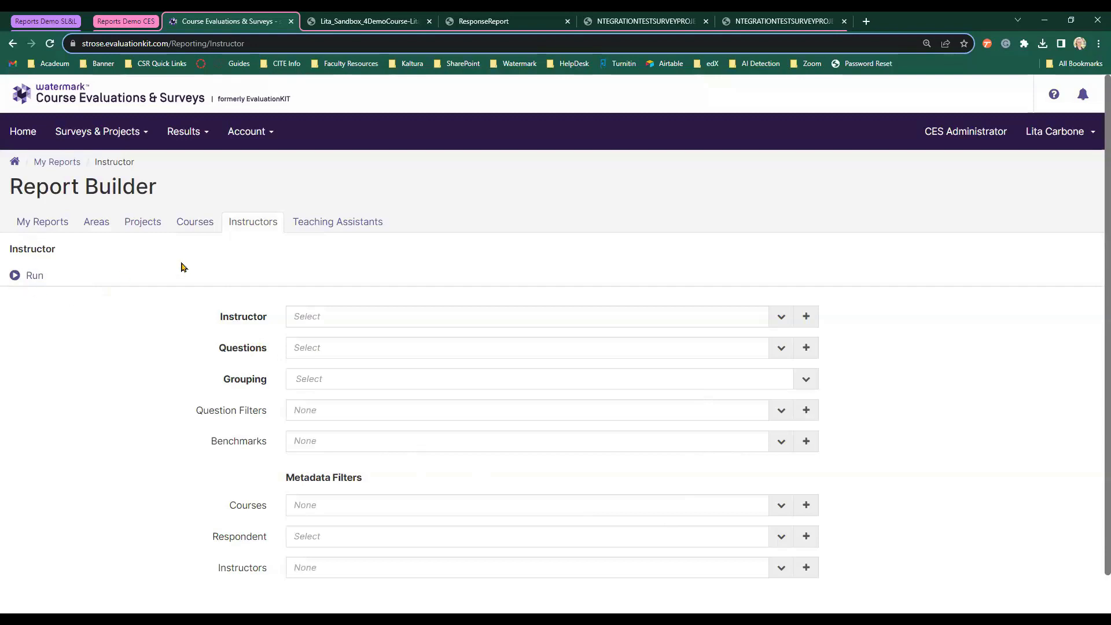
Return to the My Reports overview showing Course - Report among recent reports.
{"action": "left_click", "coordinate": [44, 222]}
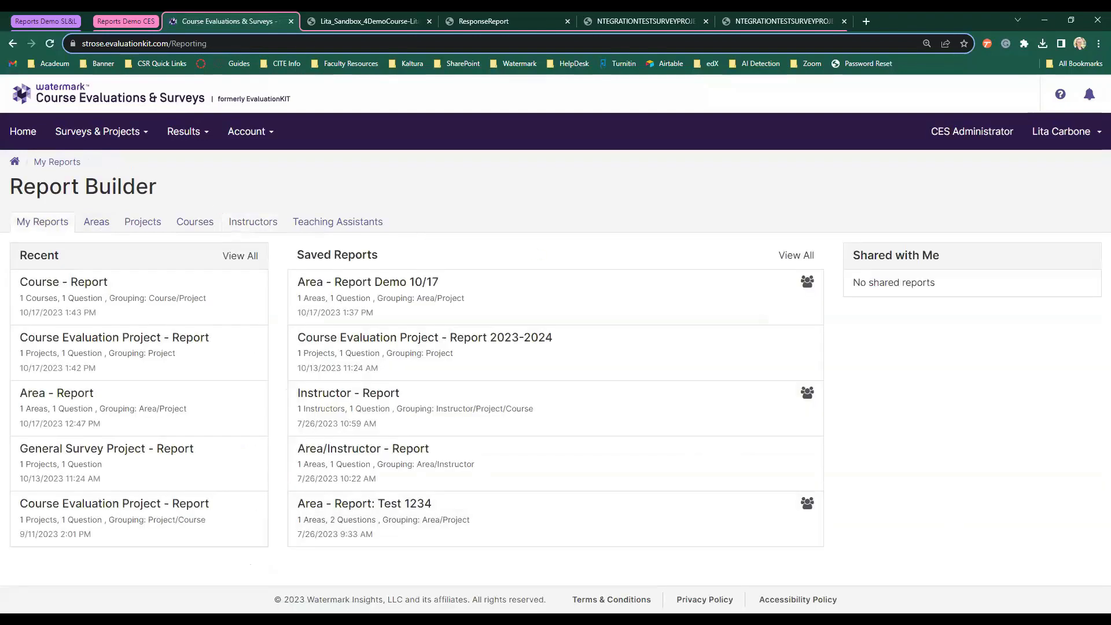
{"action": "left_click", "coordinate": [521, 600]}
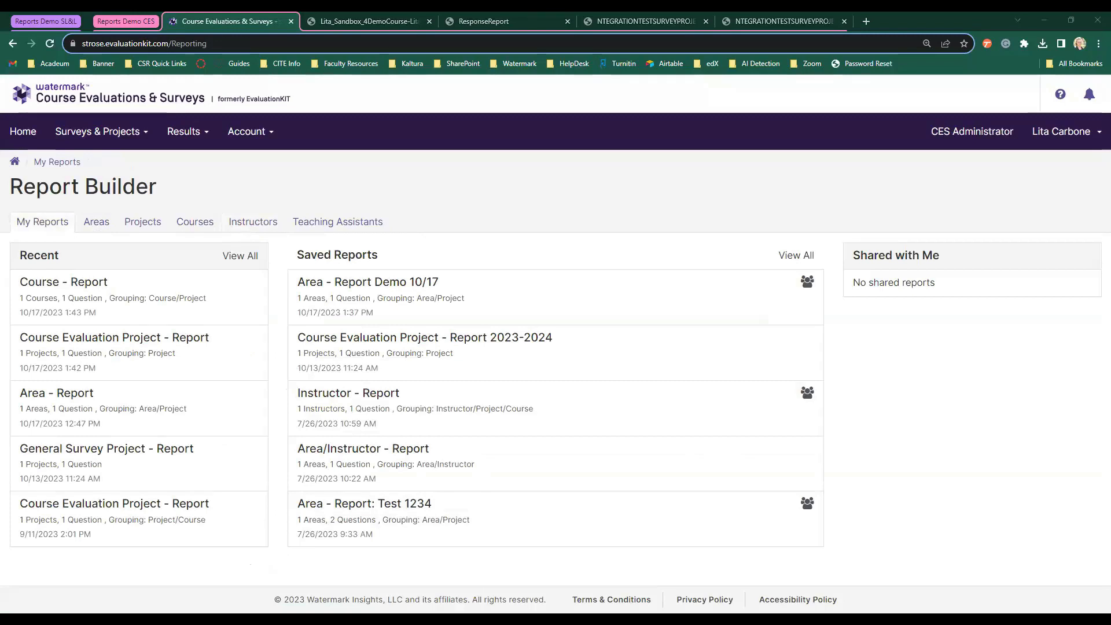